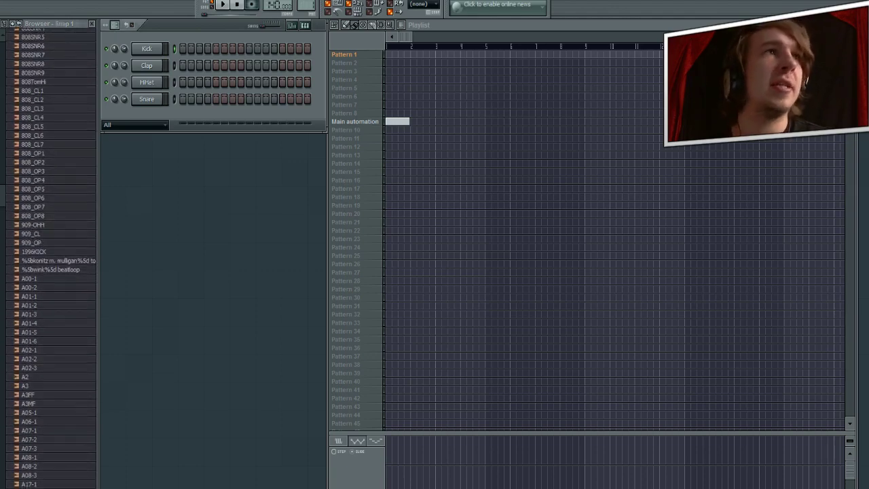
- Extend the step sequencer to 32 steps and open the Kicks folder of Dre Drums in DAFruity Packs
drag(326, 71, 460, 71)
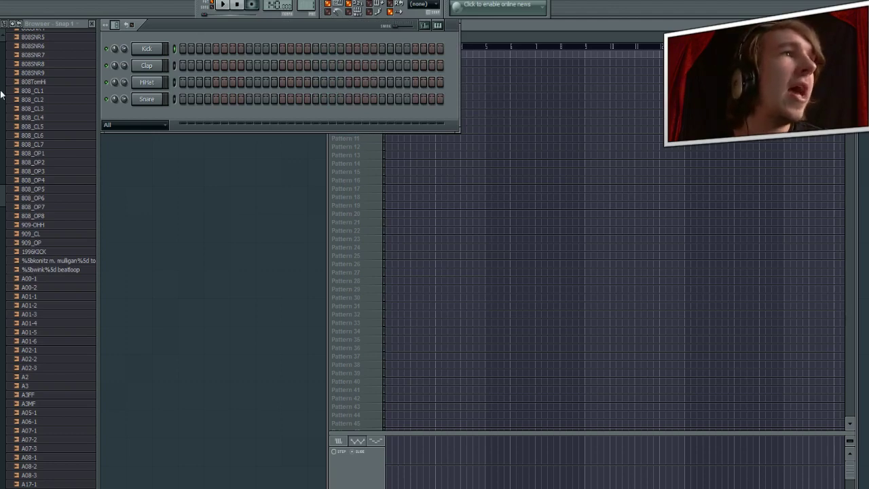
drag(2, 95, 2, 420)
scroll(52, 324, up, 15)
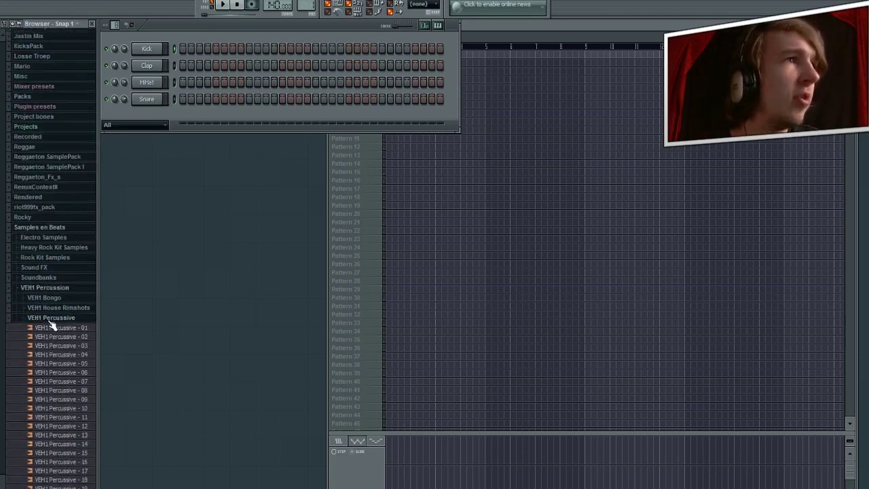
scroll(20, 285, up, 14)
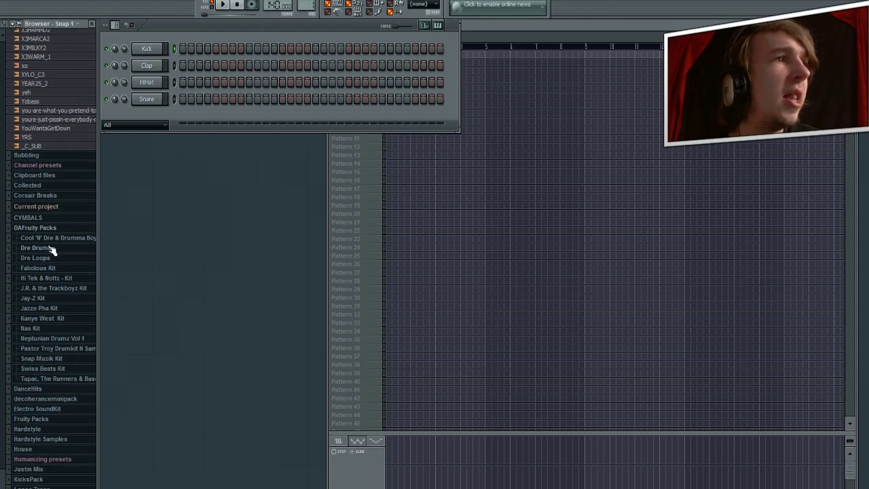
click(40, 248)
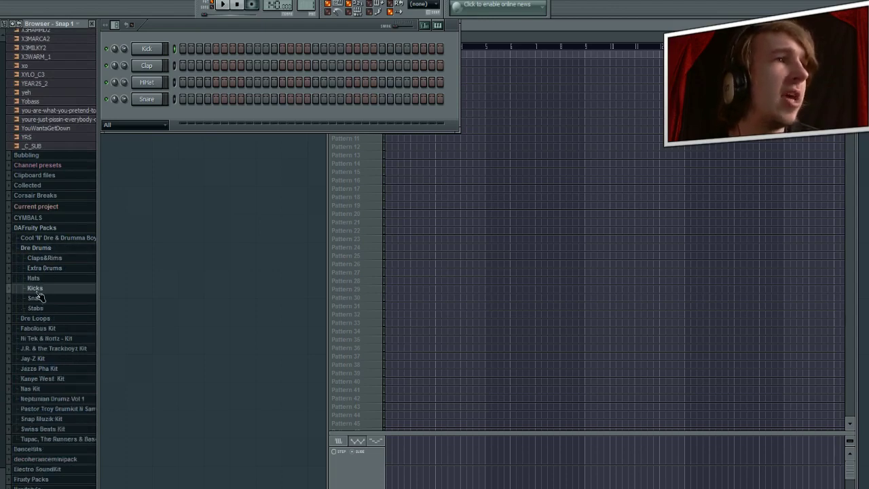
click(37, 291)
- Audition kick samples from the Dre Drums Kicks folder, comparing drekik0 to drekik5, drekik12 and drekik17 to drekik19
click(41, 308)
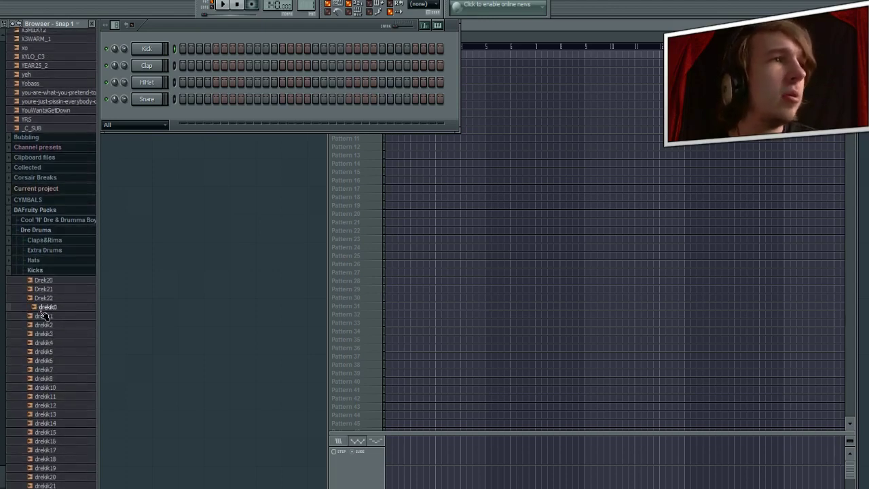
click(43, 315)
click(43, 325)
click(42, 334)
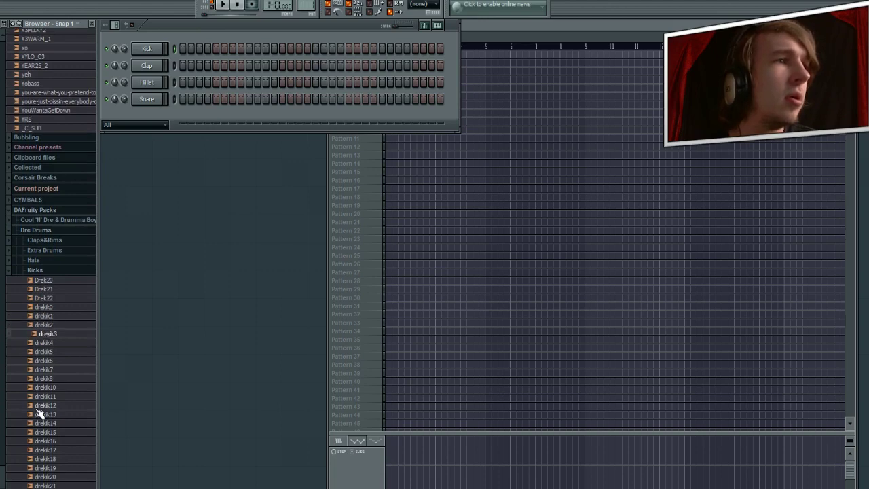
click(42, 405)
click(42, 450)
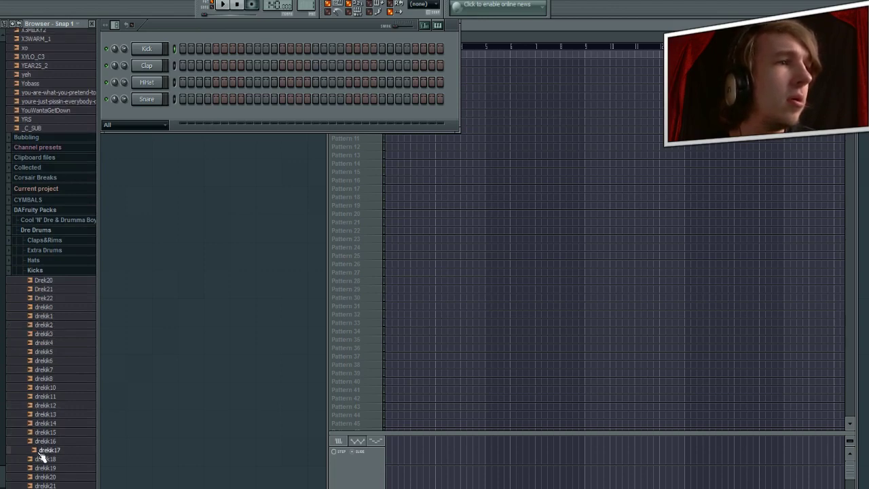
click(40, 460)
click(41, 468)
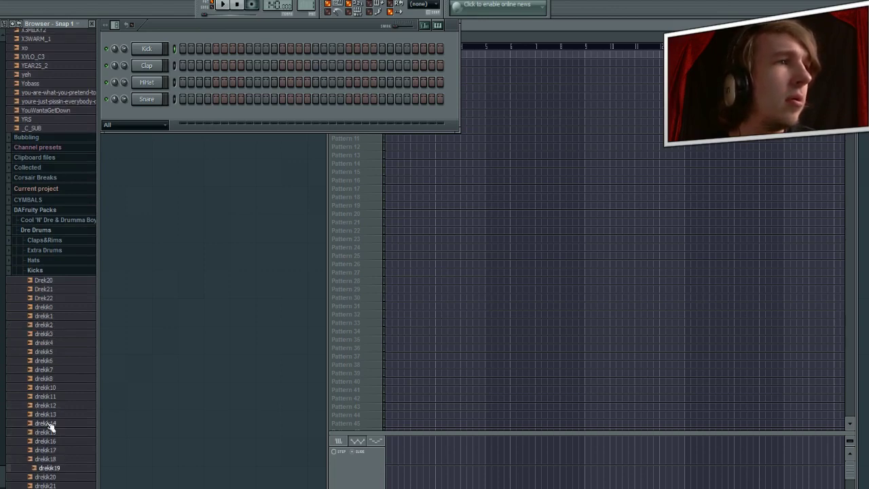
click(50, 343)
click(50, 352)
click(51, 324)
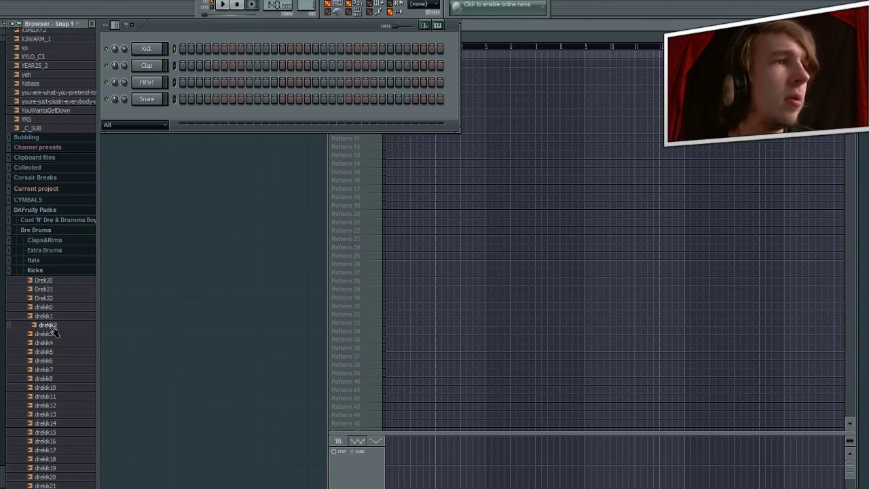
- Load drekik2 into the Kick channel with a hit on every fourth step, and play back the pattern
drag(54, 330, 148, 50)
click(223, 5)
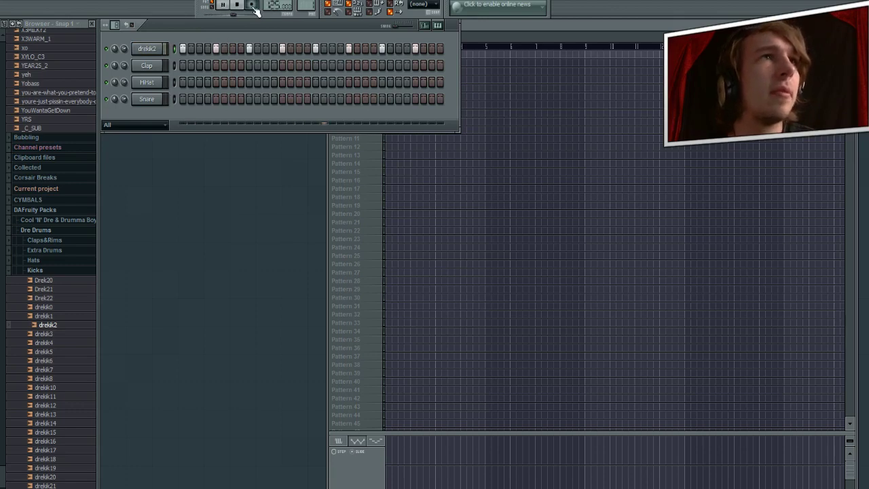
click(222, 5)
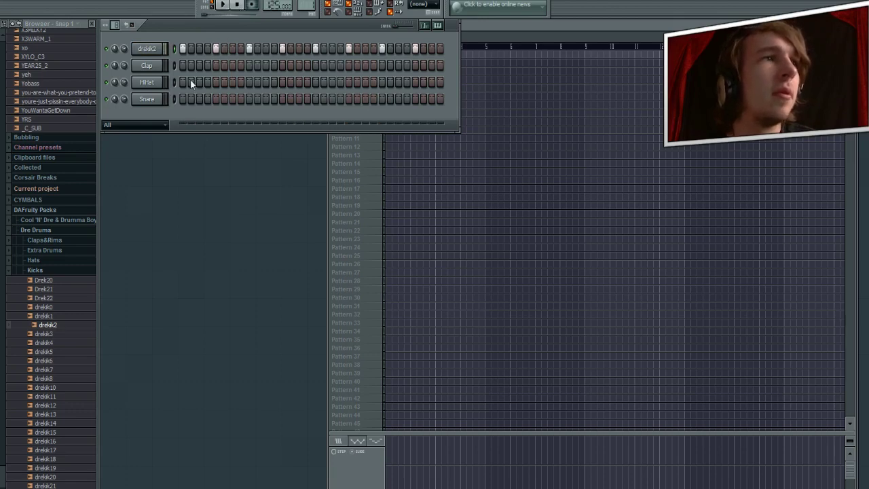
- Browse the Fabolous Kit, Dre Loops and Cool 'N' Dre packs for a second kick sample
click(34, 270)
click(36, 230)
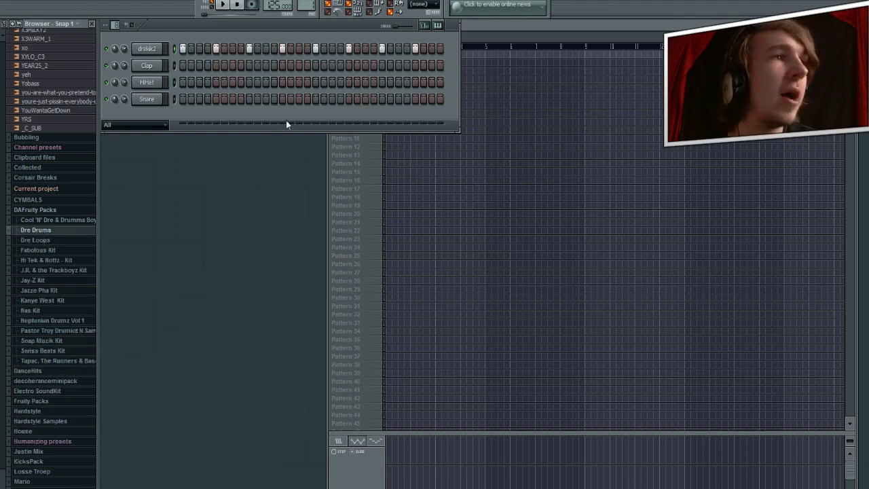
click(41, 251)
click(36, 261)
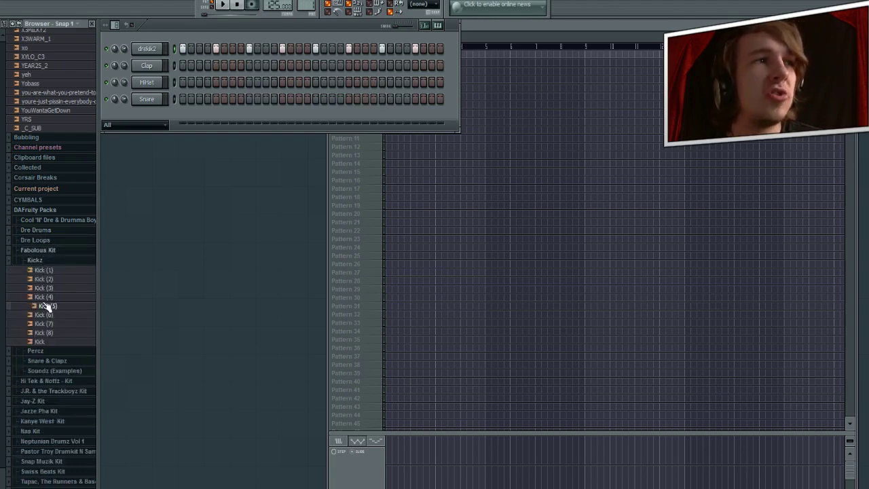
click(49, 260)
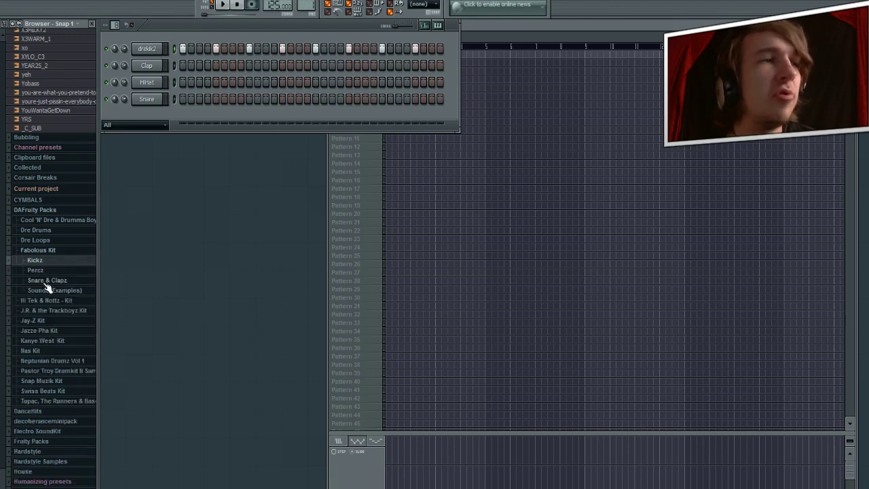
click(37, 241)
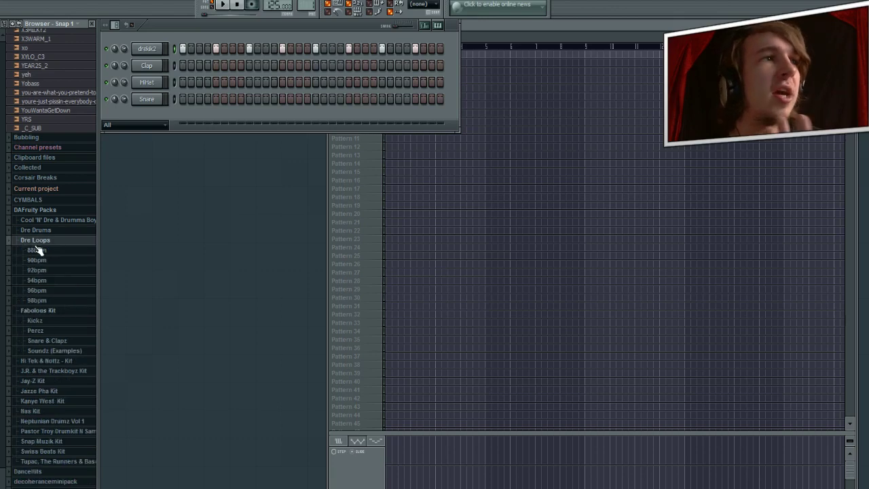
click(37, 239)
click(38, 220)
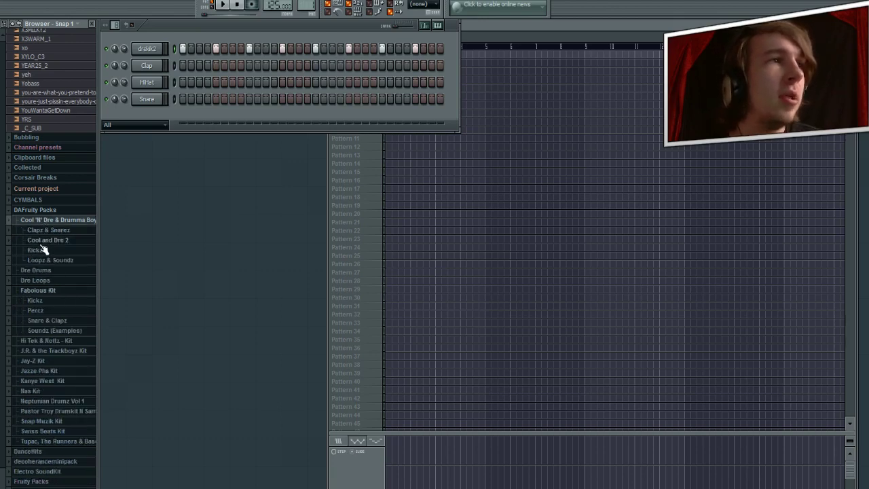
click(38, 221)
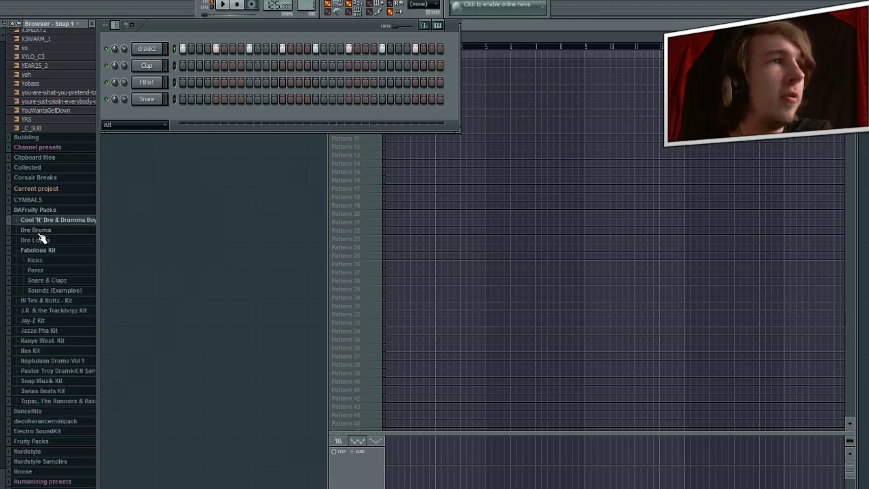
click(40, 250)
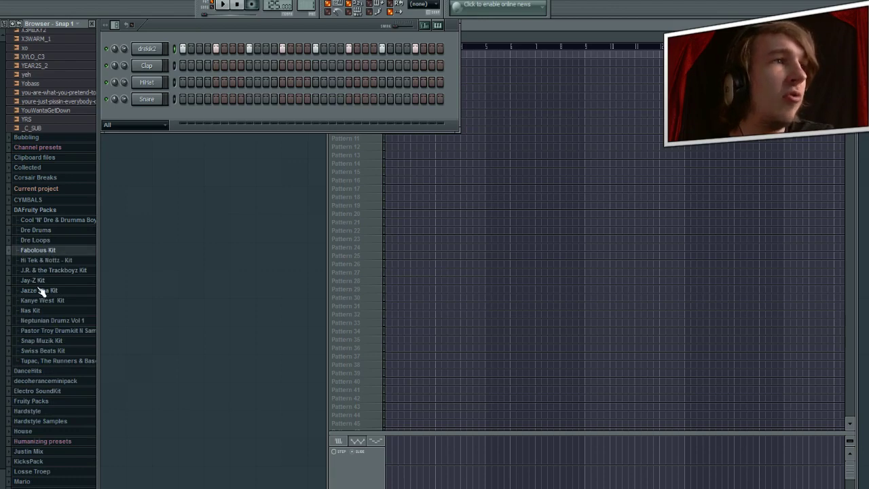
- Load Kick 19 from the Jay-Z Kit's Kickz folder into the Clap channel on every fourth step, and play the layered kicks
click(33, 280)
click(35, 300)
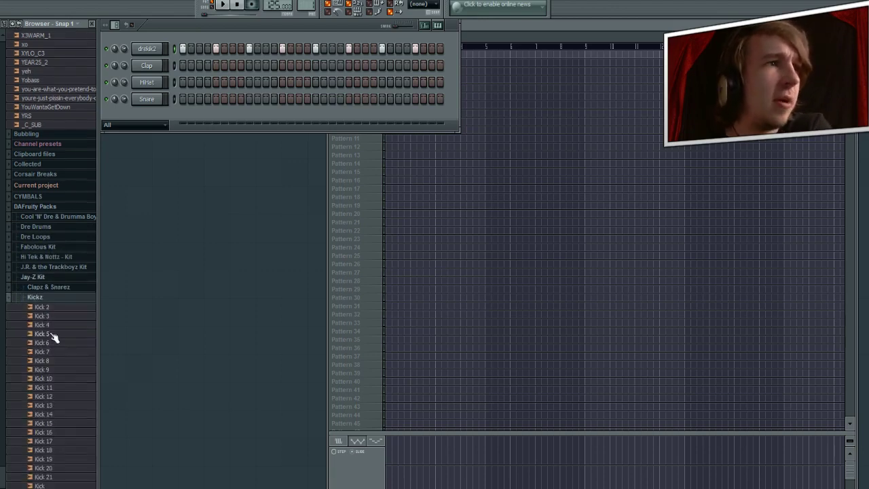
click(52, 334)
click(52, 387)
click(49, 423)
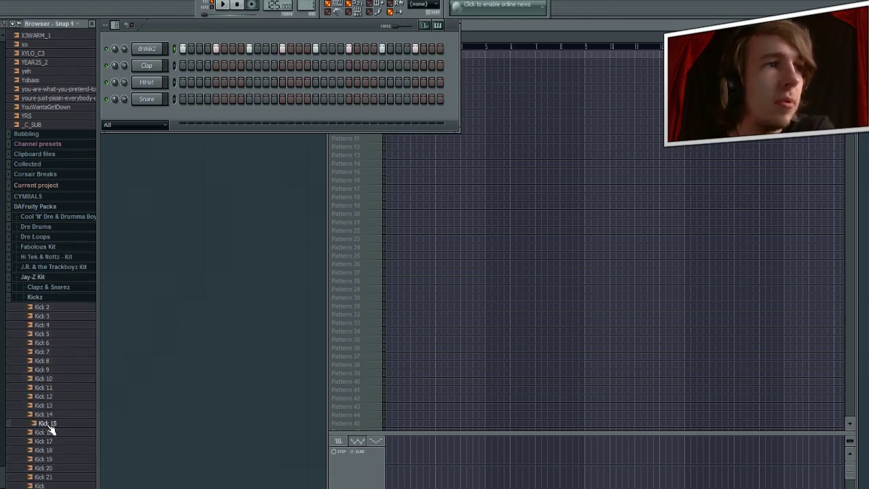
click(45, 441)
click(46, 449)
drag(47, 459, 146, 65)
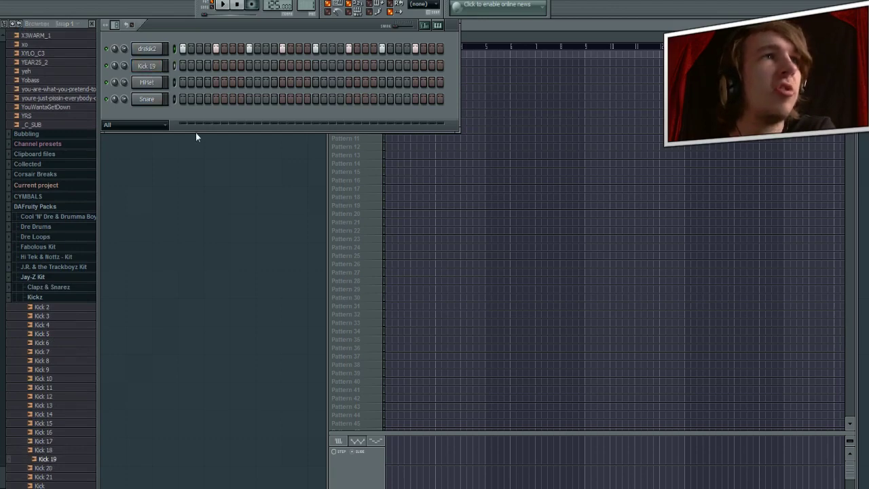
click(224, 5)
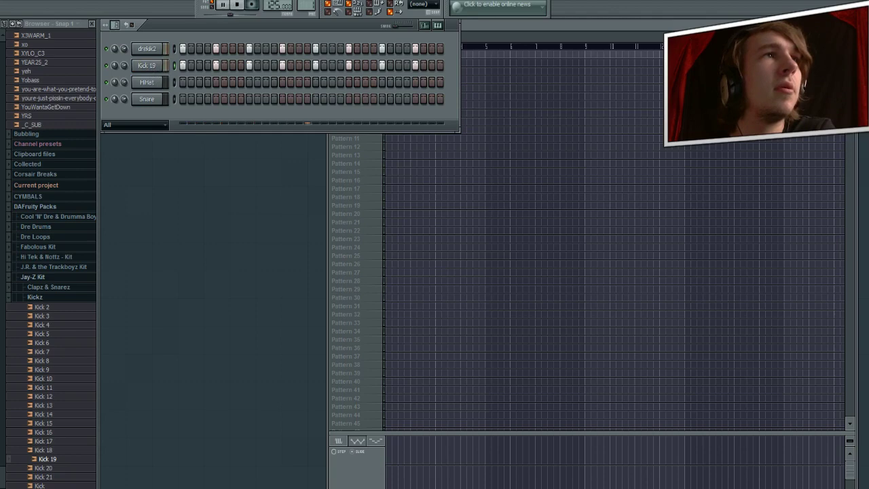
click(223, 5)
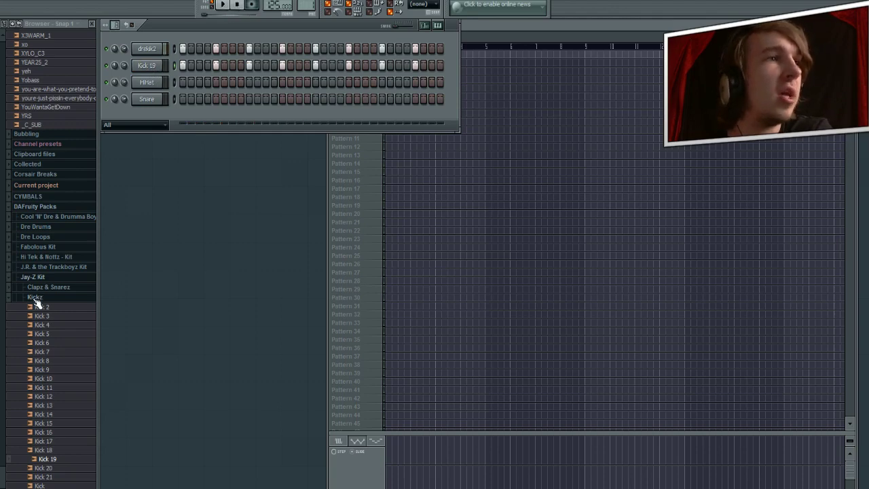
- Load Clap 3 from the Jay-Z Kit's Clapz & Snarez folder into the HiHat channel on steps 9 and 25, and play the pattern
click(36, 299)
click(39, 288)
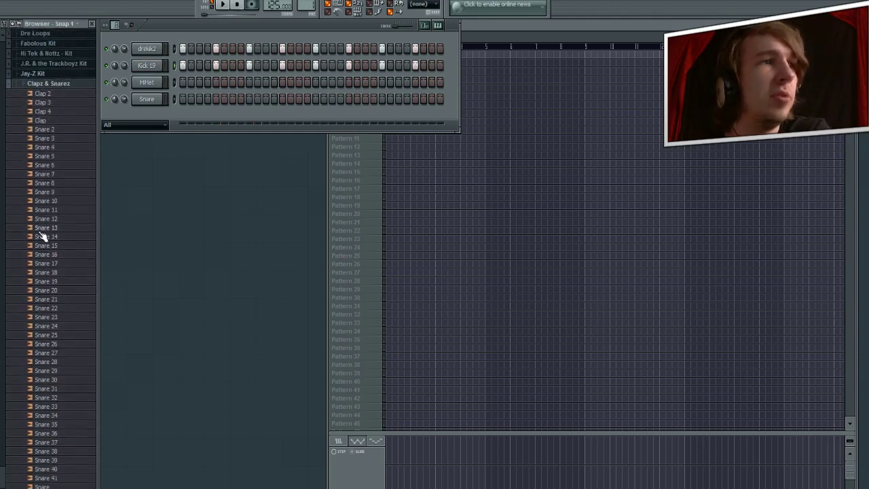
click(55, 120)
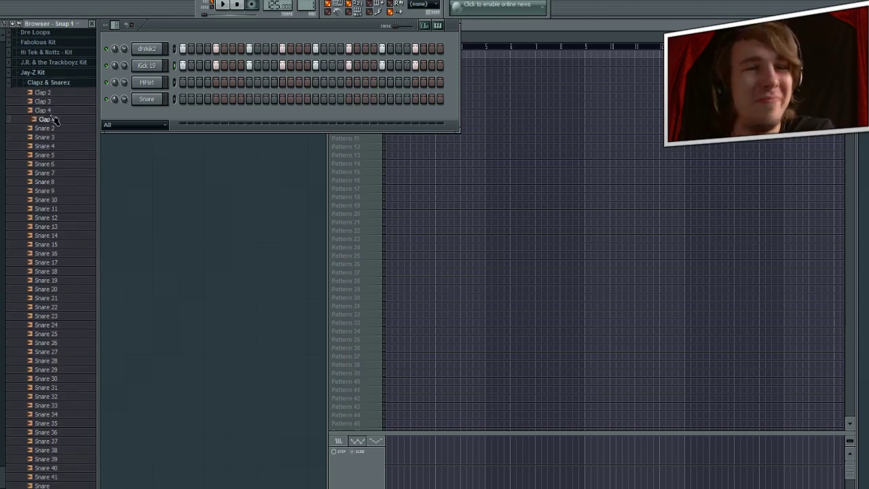
click(49, 102)
click(48, 95)
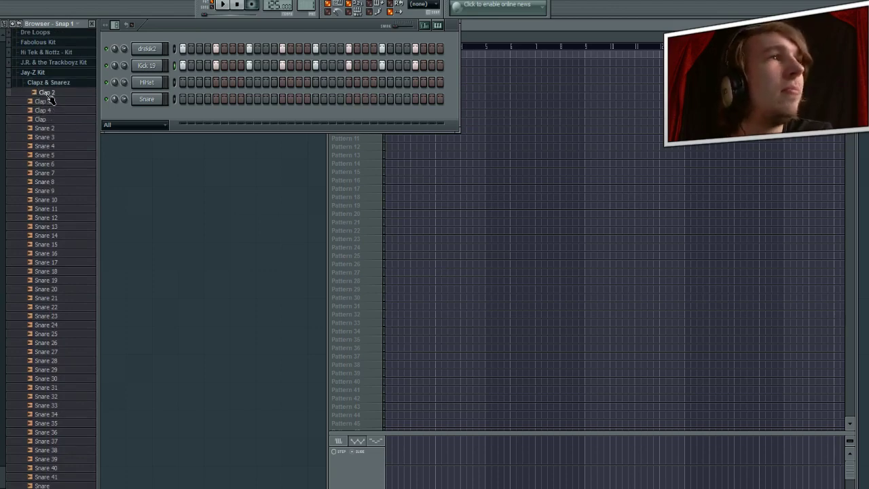
click(49, 103)
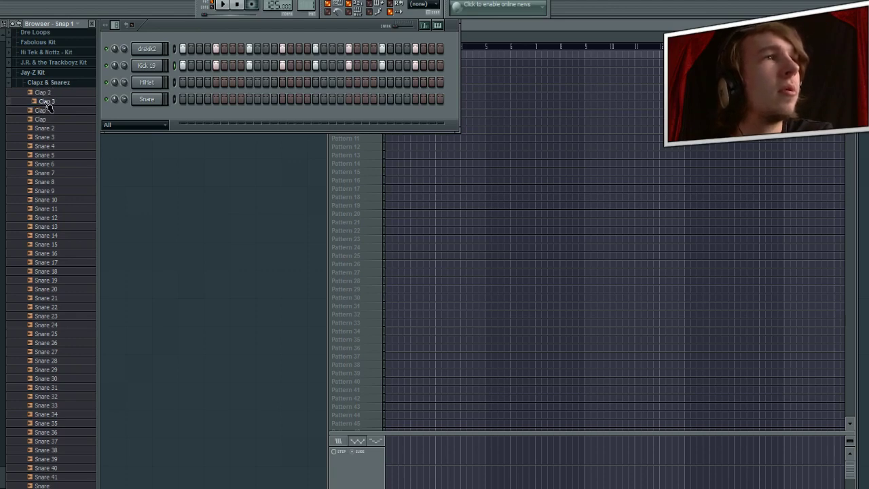
drag(49, 103, 147, 82)
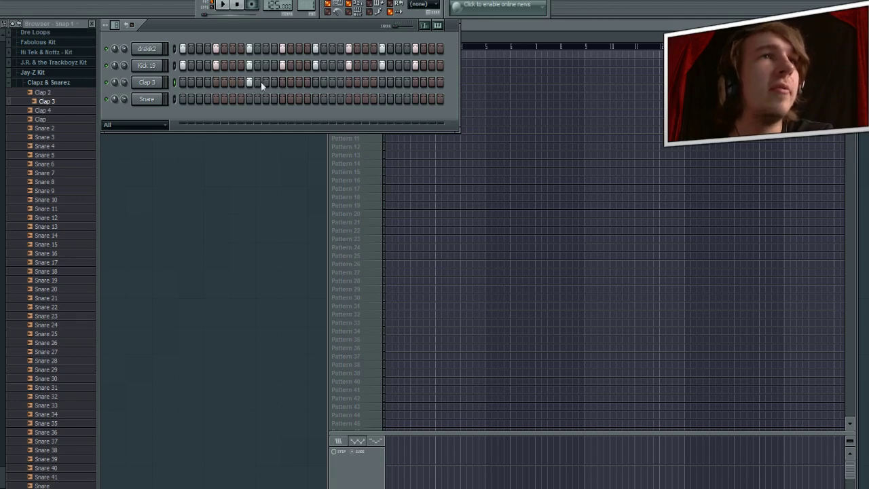
click(227, 5)
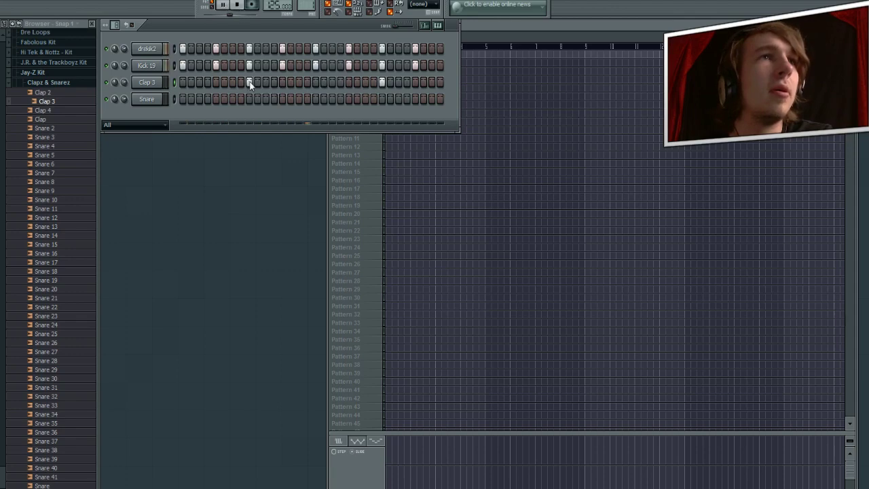
click(239, 5)
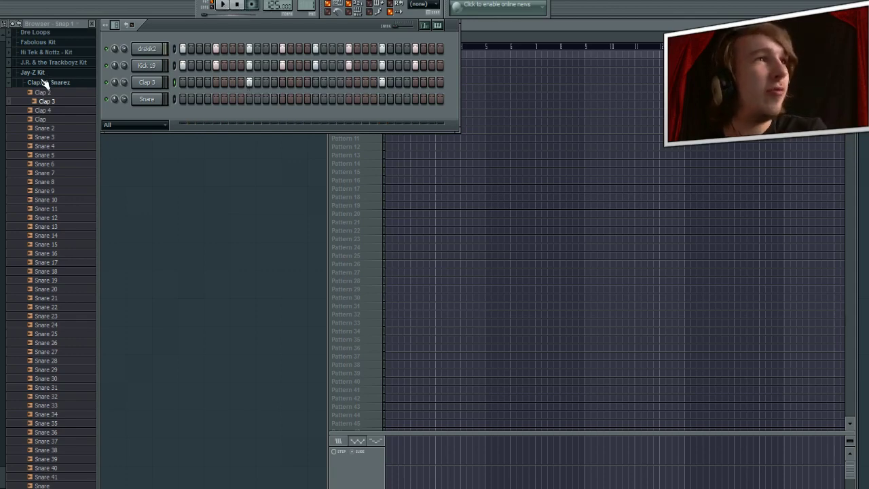
- Browse the Jay-Z Kit's Soundz folder and audition Sound 3
click(46, 83)
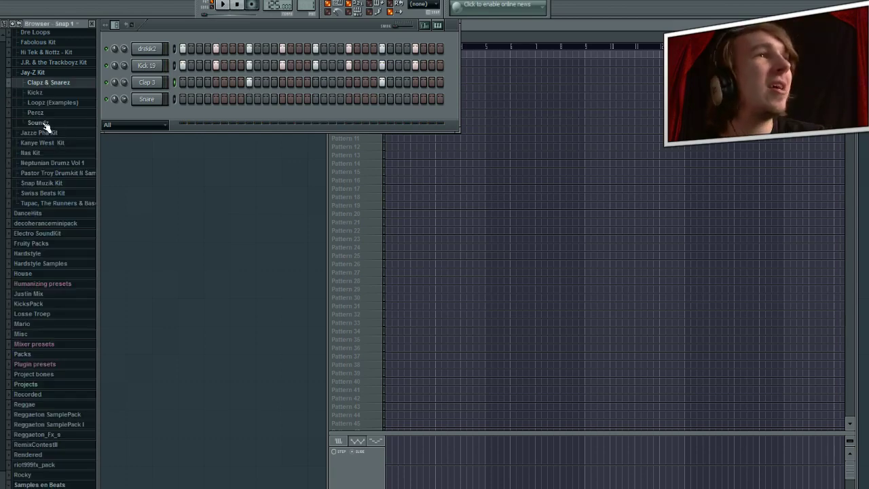
click(38, 123)
click(47, 141)
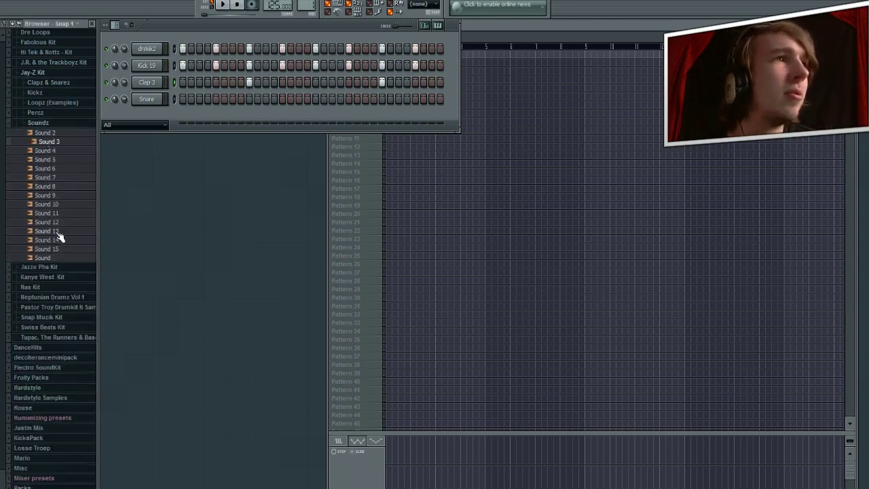
click(38, 123)
- Load Hit 7 from the Jay-Z Kit's Percz folder into the Snare channel on every fourth step from step 3, and play the pattern
click(35, 112)
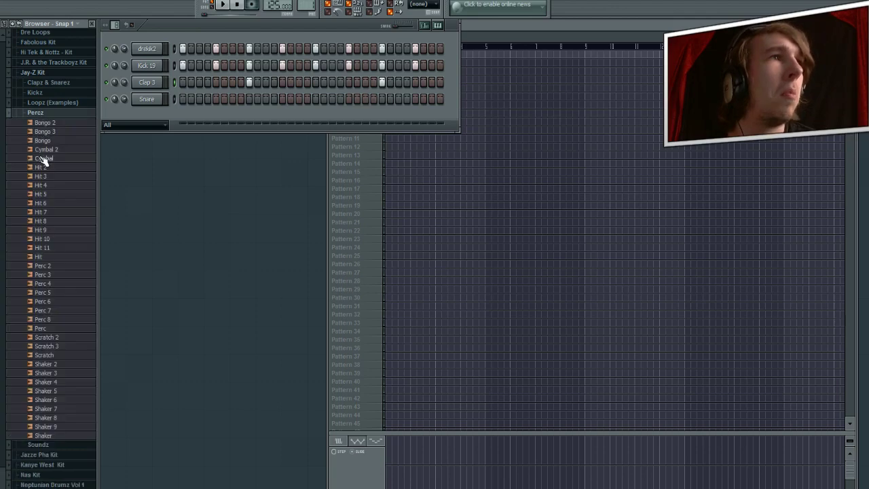
click(42, 158)
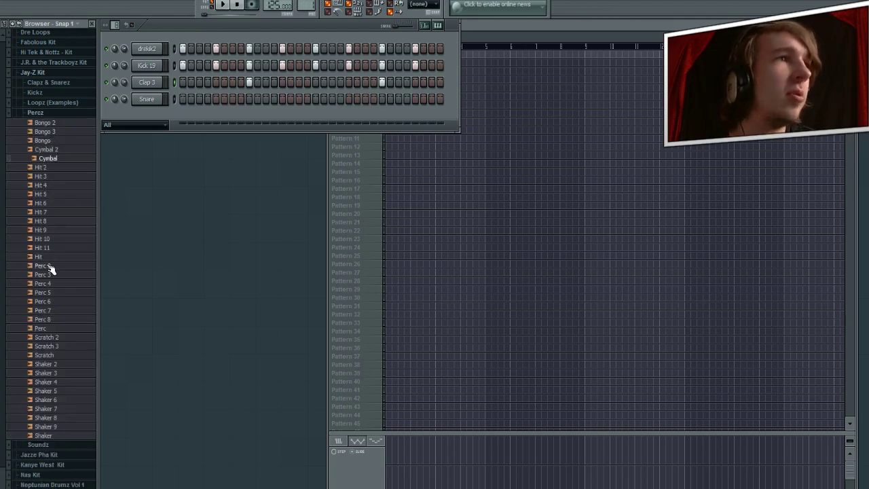
click(45, 213)
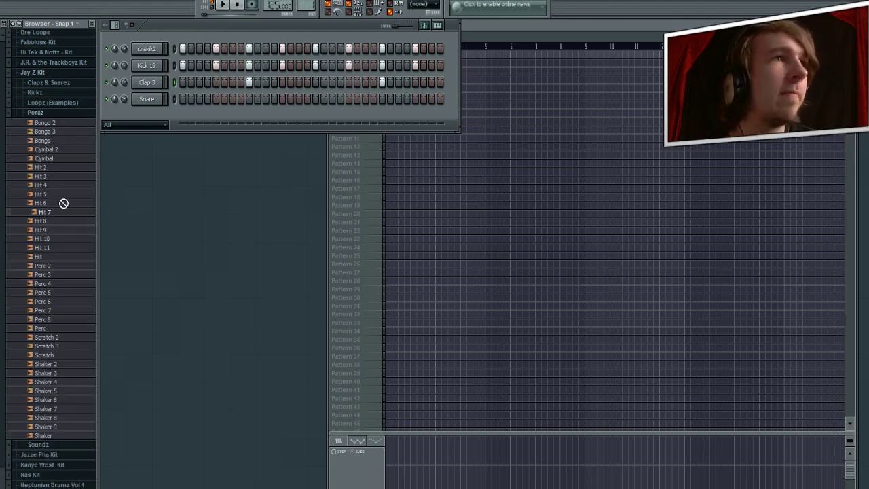
drag(63, 202, 147, 100)
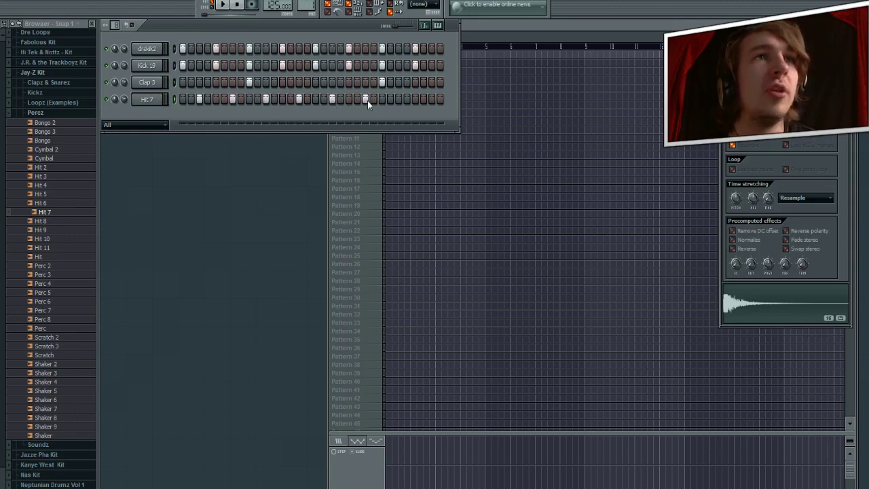
click(222, 5)
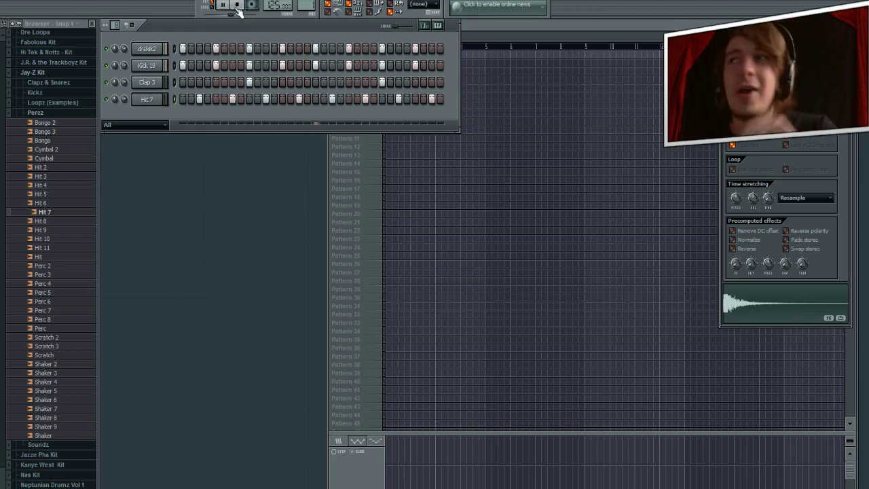
click(236, 5)
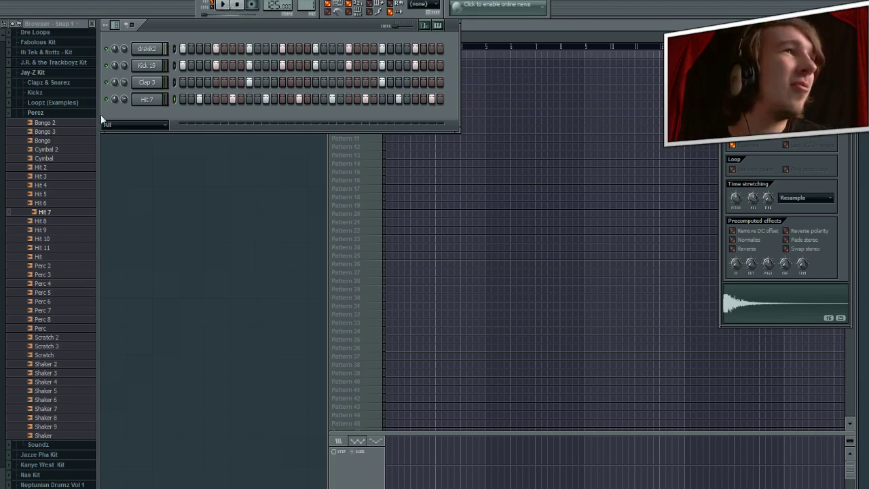
- Find the numbered percussion samples and add 072 and 071 as two new channels below Hit 7
click(41, 72)
scroll(2, 114, up, 10)
scroll(54, 177, down, 15)
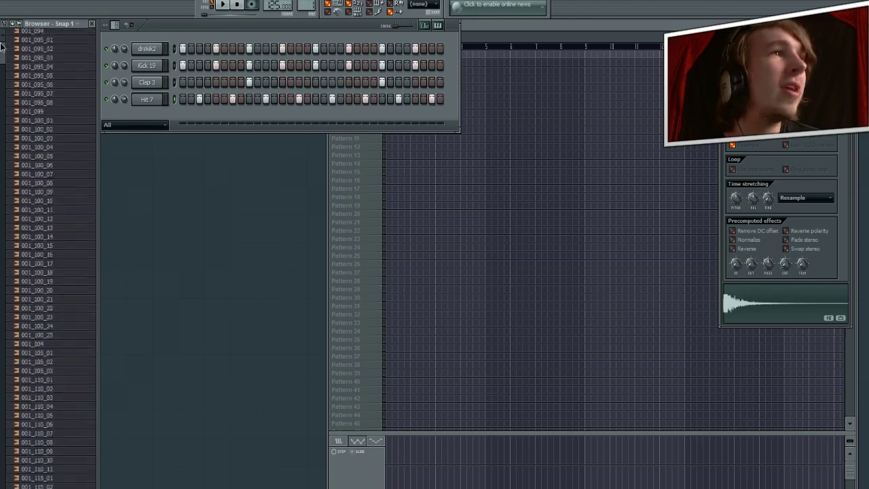
scroll(54, 177, down, 15)
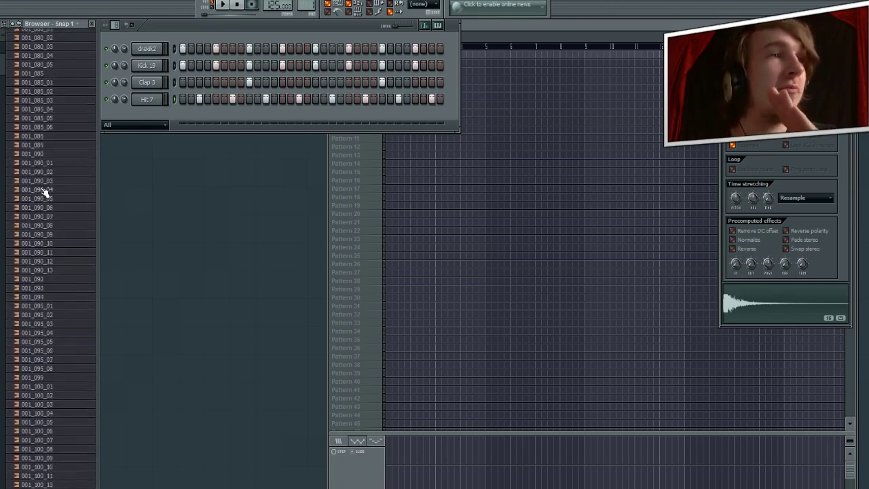
drag(2, 84, 6, 171)
scroll(54, 277, down, 5)
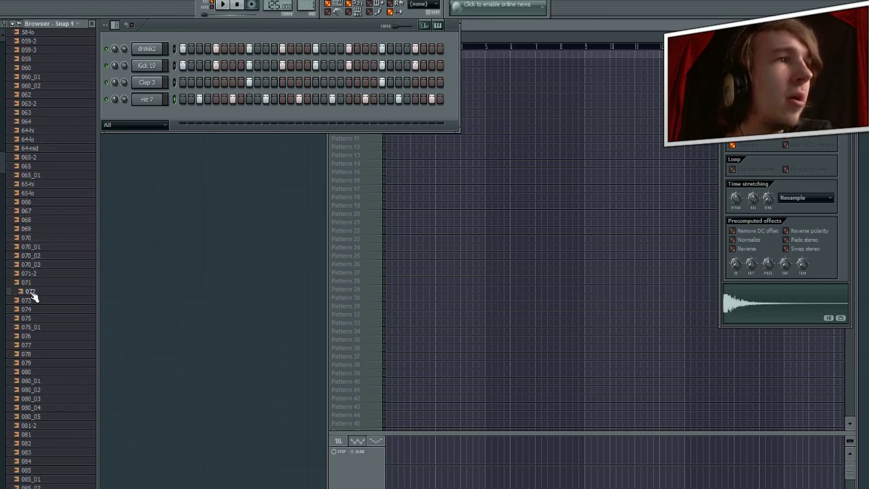
drag(30, 296, 152, 117)
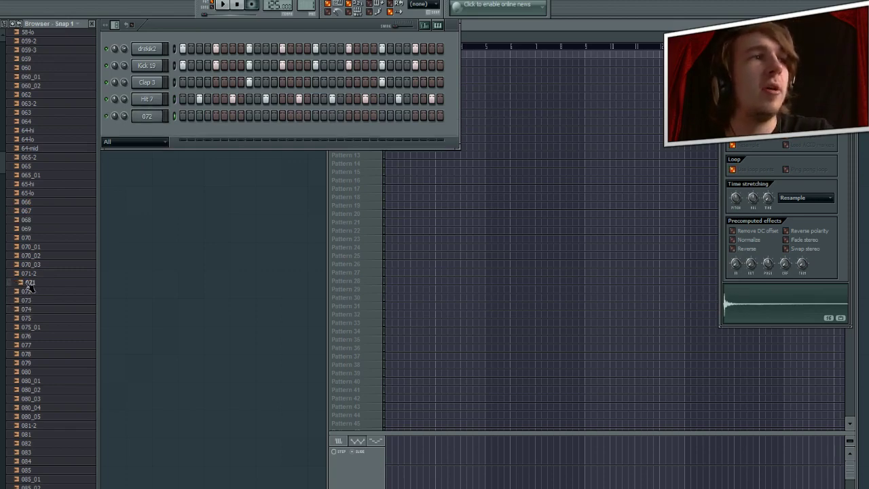
drag(30, 288, 157, 134)
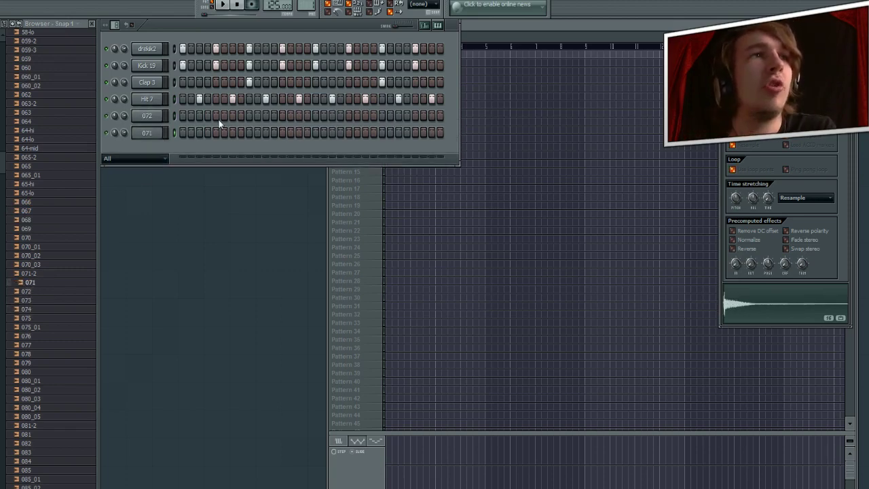
- Place 071 hits on steps 4, 12, 20 and 28 and 072 hits on steps 5, 13, 21 and 29, and play the pattern
click(208, 132)
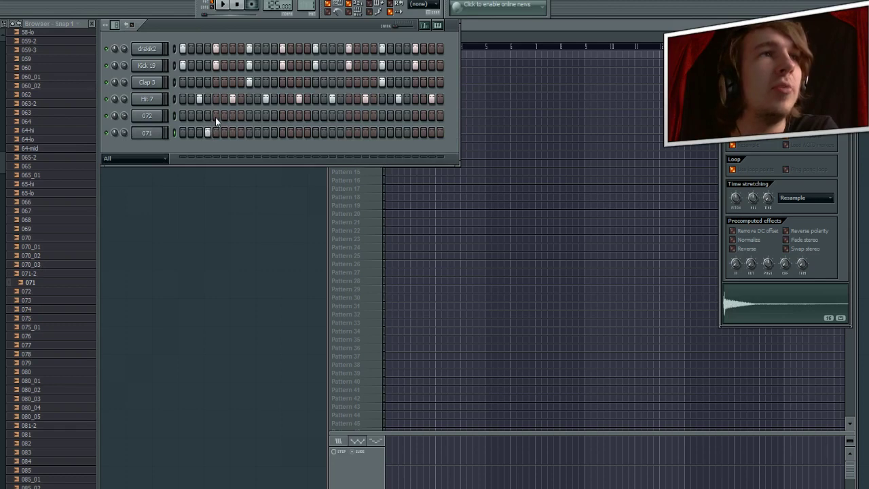
click(274, 133)
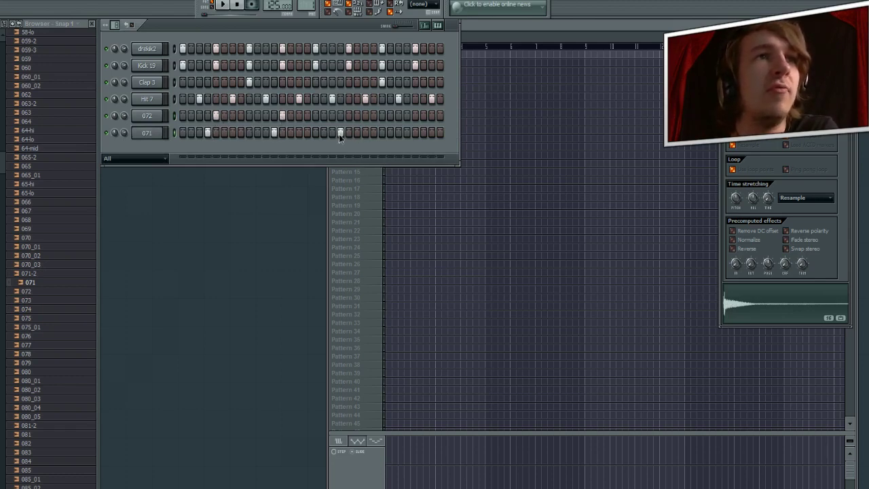
click(406, 132)
click(222, 4)
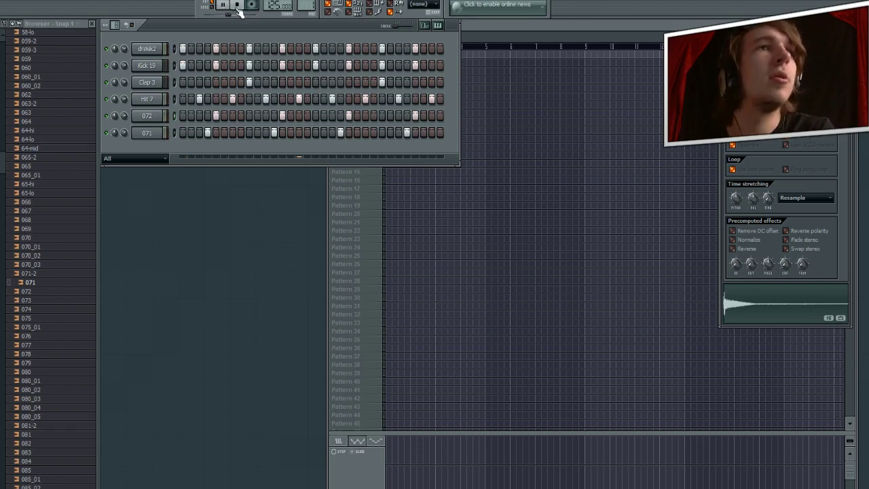
click(238, 5)
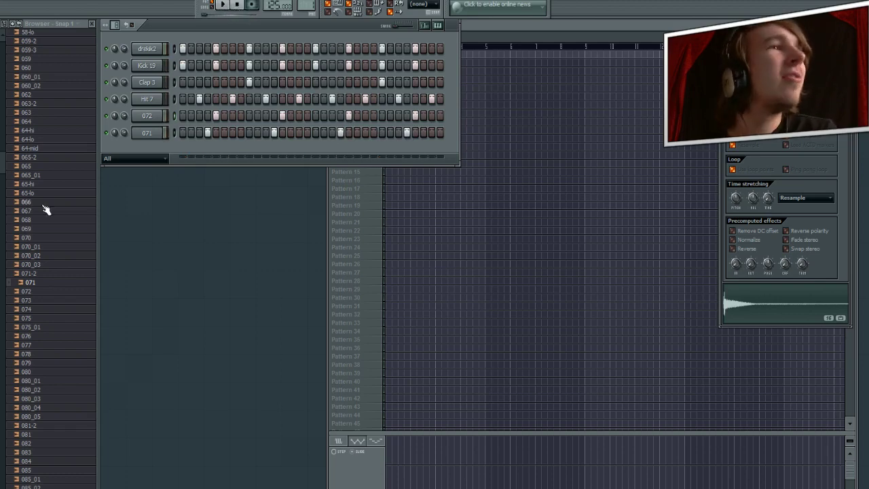
- Add sample 059-2 as a new channel with hits on steps 2, 10, 18 and 26, and start playback
scroll(31, 224, up, 4)
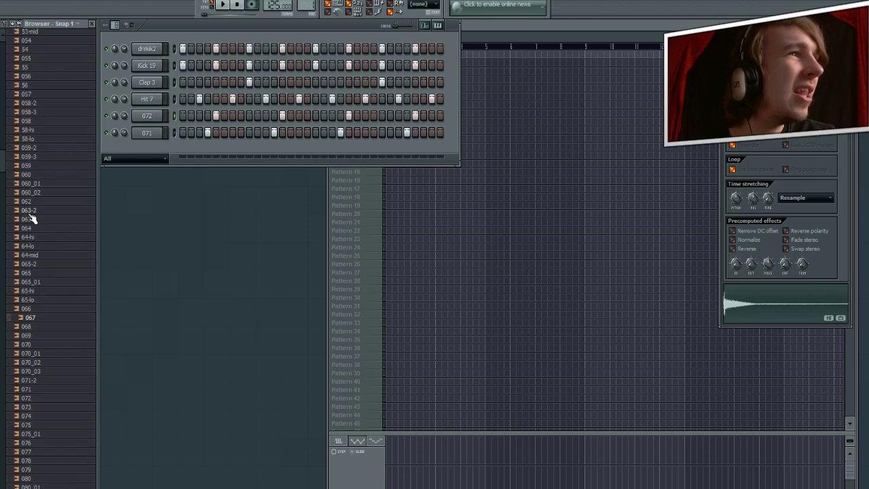
click(32, 175)
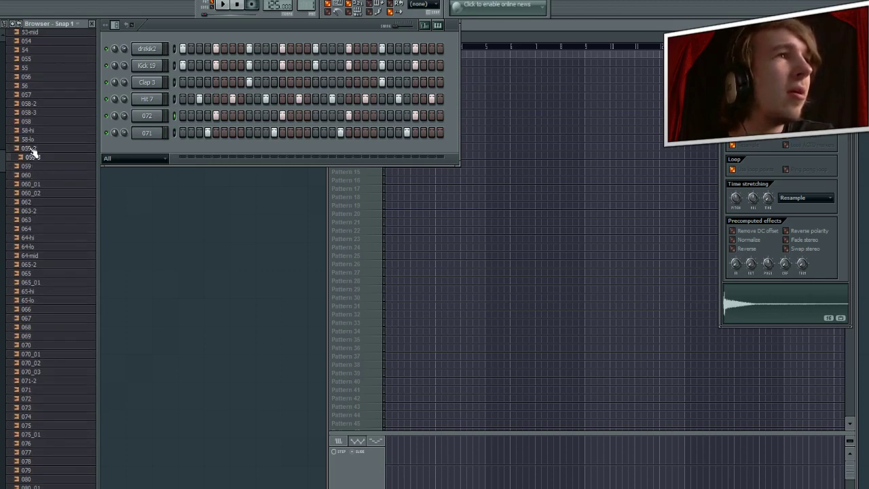
drag(31, 151, 163, 152)
click(191, 149)
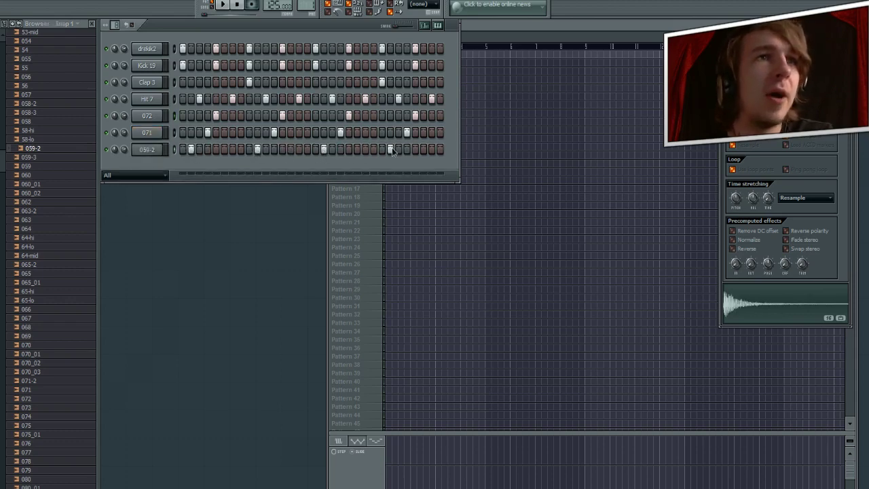
click(223, 5)
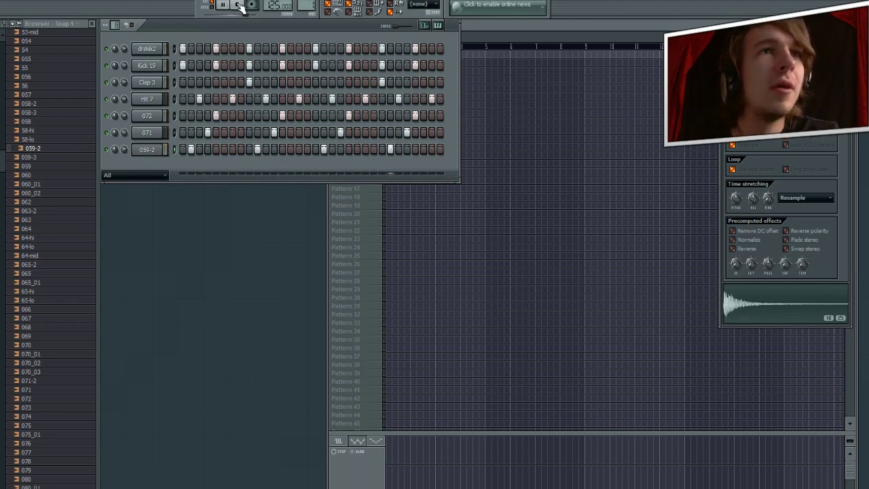
- Try different 059-2 hits during playback, keeping only steps 10 and 18, and stop playback
click(257, 149)
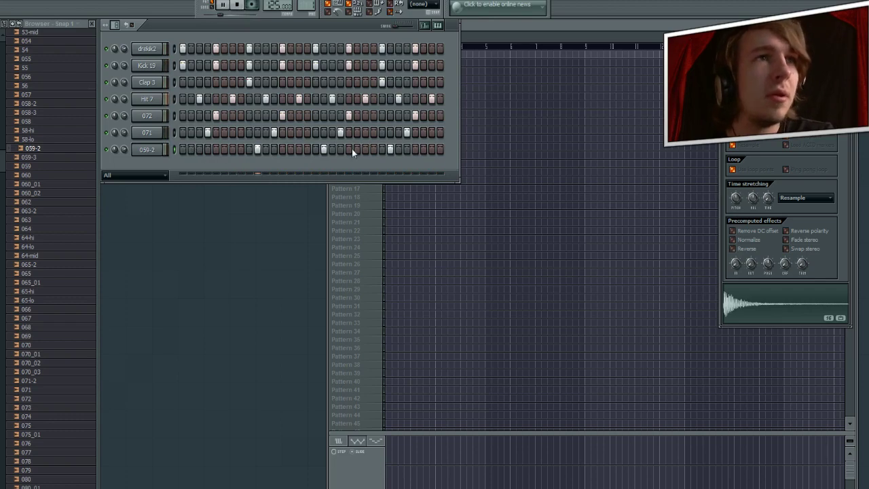
click(389, 149)
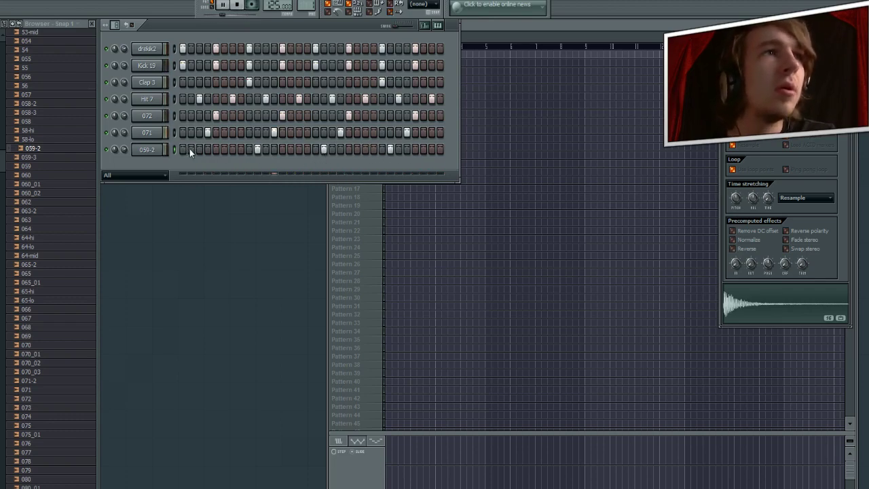
click(341, 133)
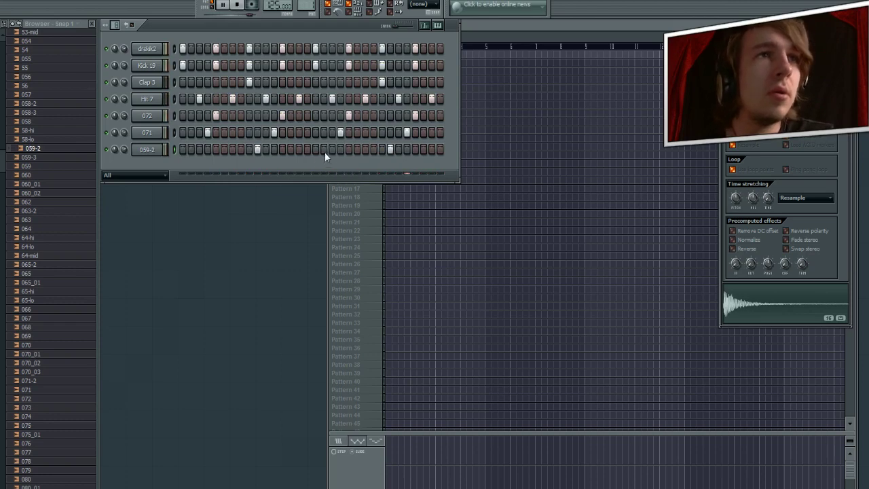
click(324, 149)
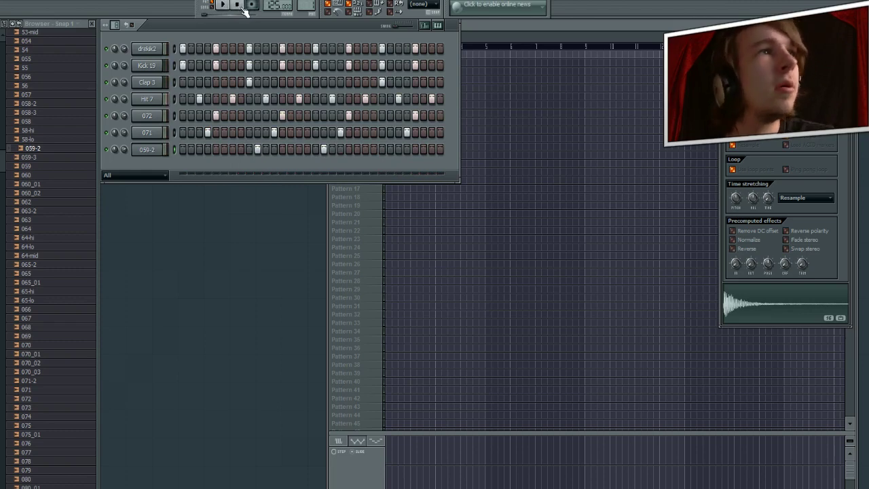
click(239, 6)
- Add sample 048 as a new channel with hits on steps 5, 13, 21 and 29, and play back the pattern
scroll(49, 136, up, 5)
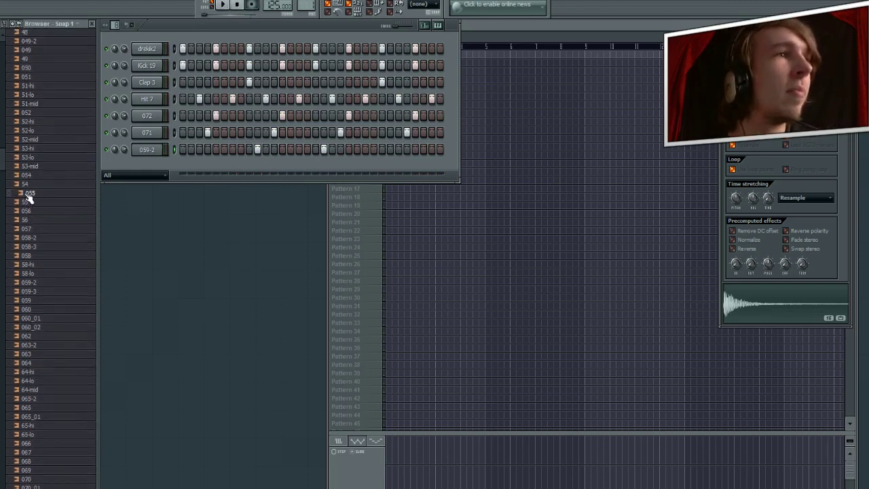
scroll(61, 210, up, 4)
scroll(34, 169, up, 3)
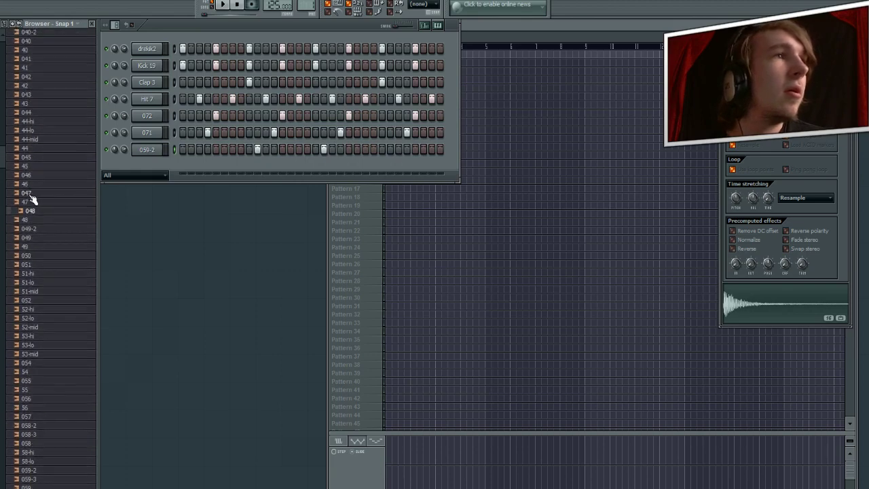
drag(163, 164, 164, 166)
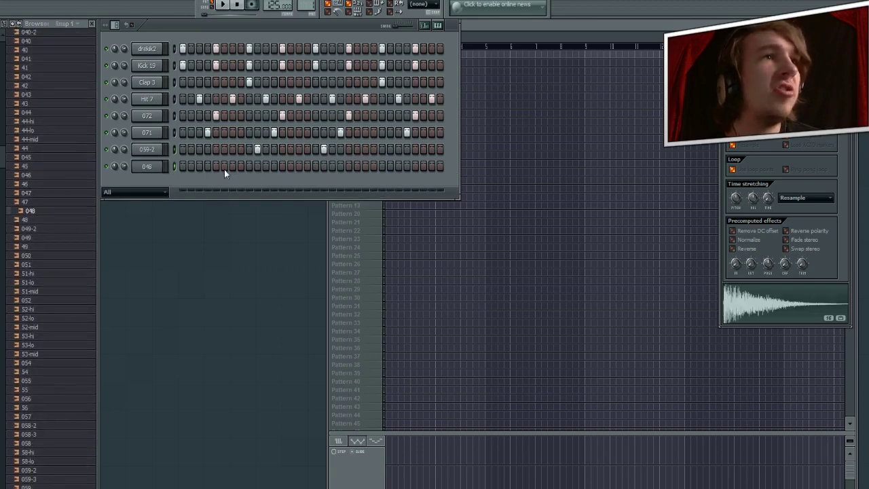
click(349, 167)
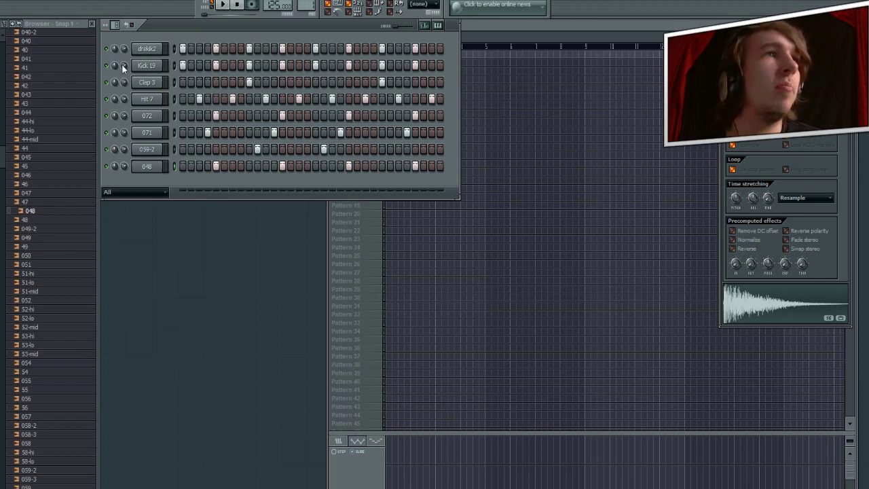
click(227, 6)
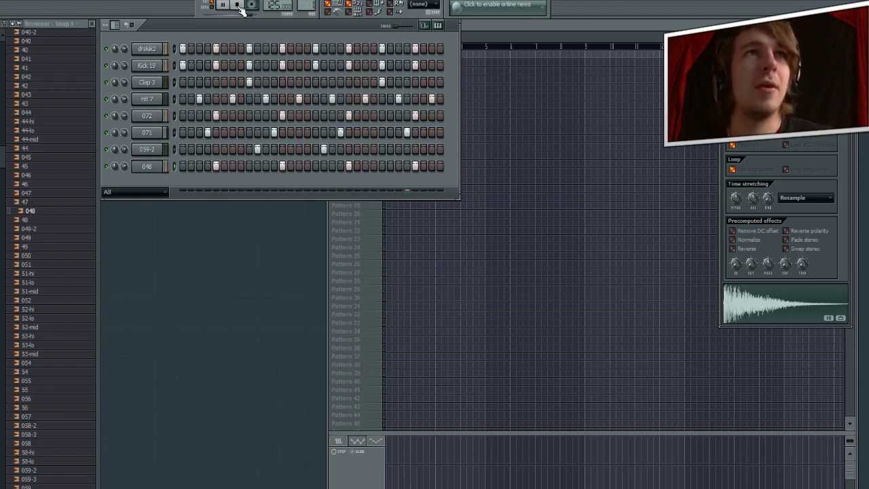
click(237, 5)
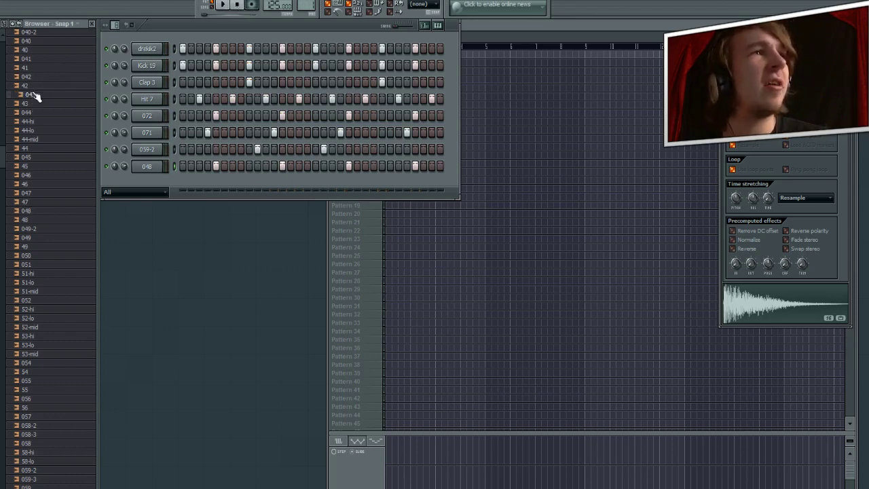
- Add sample 014 as a new channel with hits on steps 30 and 31, and play the pattern
scroll(46, 129, up, 5)
scroll(46, 129, up, 15)
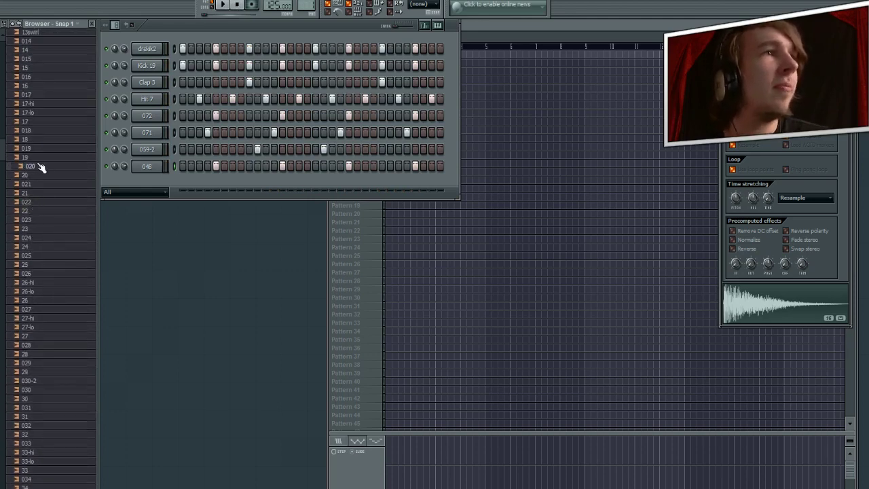
scroll(31, 193, up, 6)
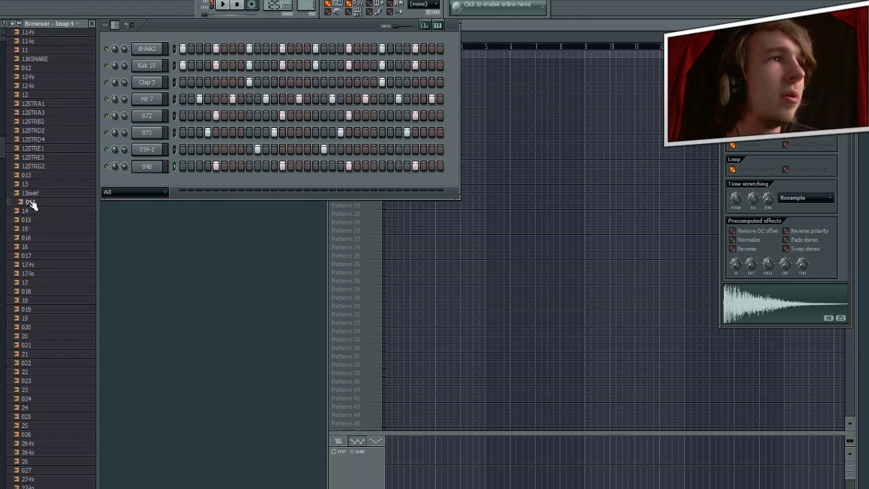
drag(30, 202, 162, 185)
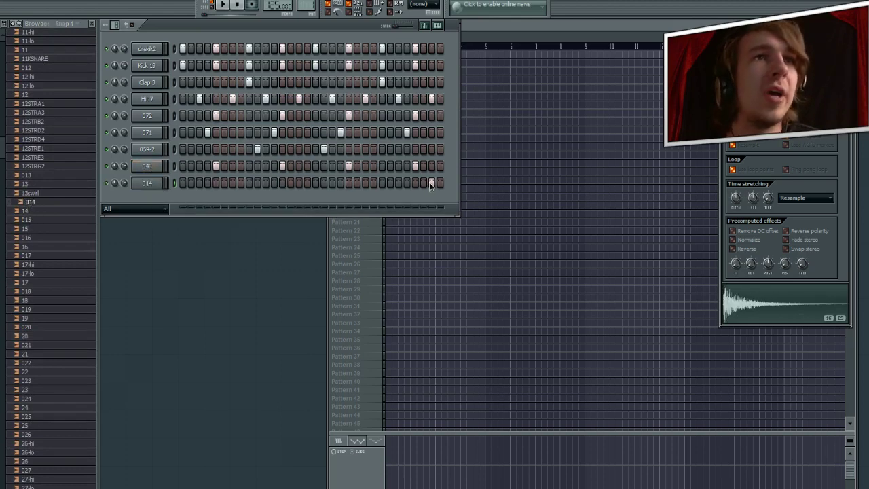
click(224, 5)
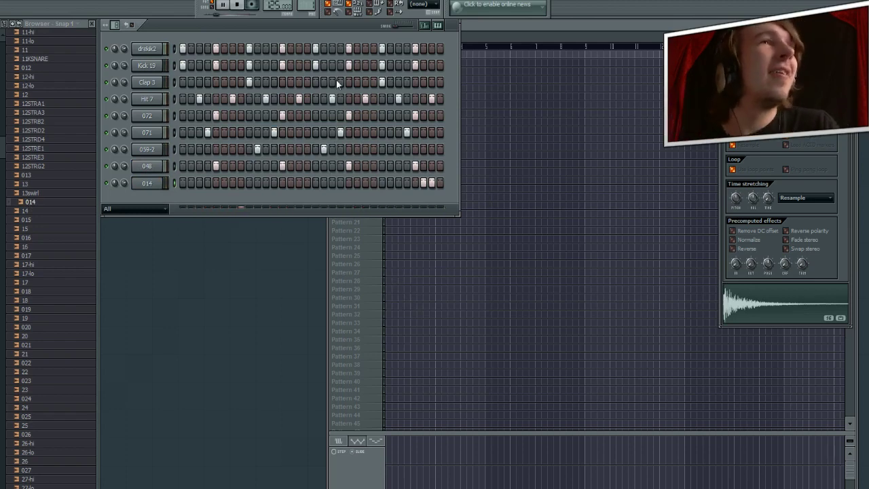
- Shift the 014 channel's hits to steps 31 and 32 by adding step 32 and clearing step 30, and stop playback
click(440, 183)
click(423, 183)
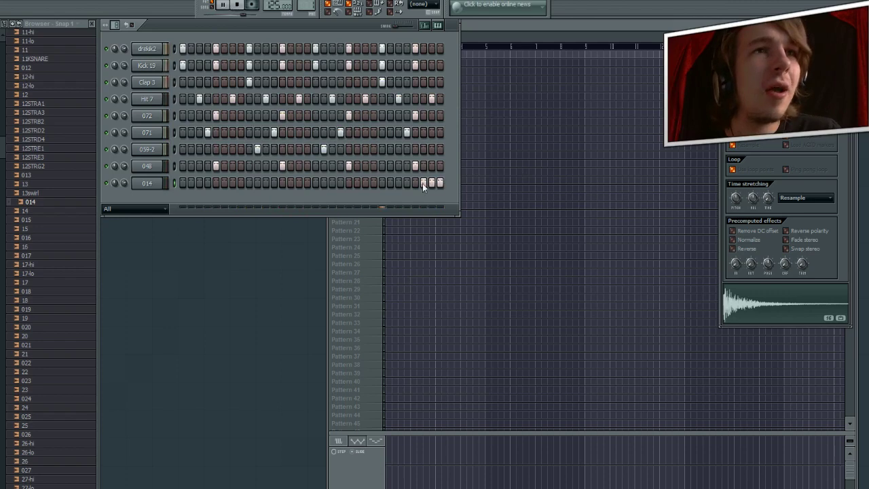
click(237, 4)
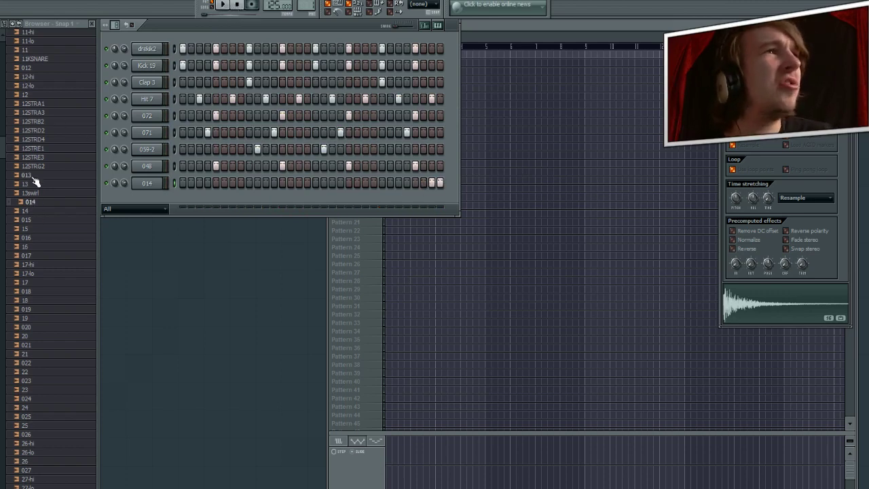
- Audition other numbered samples, replace the 014 channel's sample with 033, and play back the pattern briefly
scroll(39, 98, up, 3)
scroll(39, 99, up, 5)
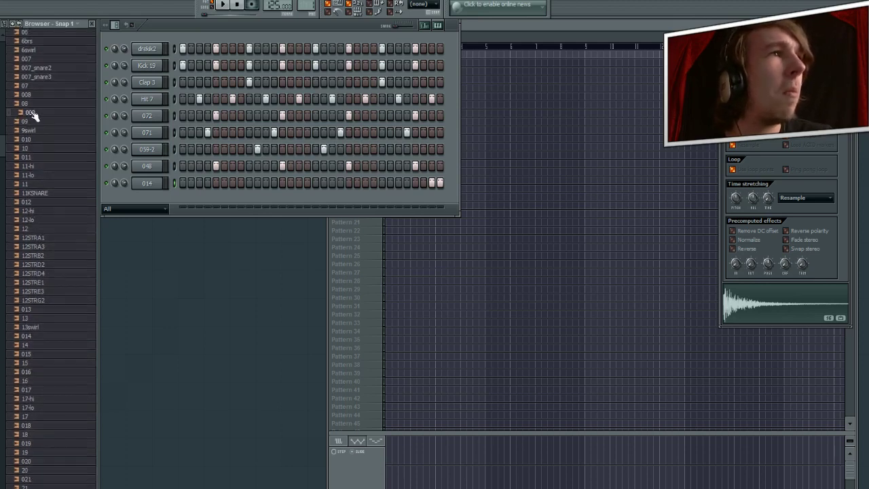
scroll(34, 157, down, 3)
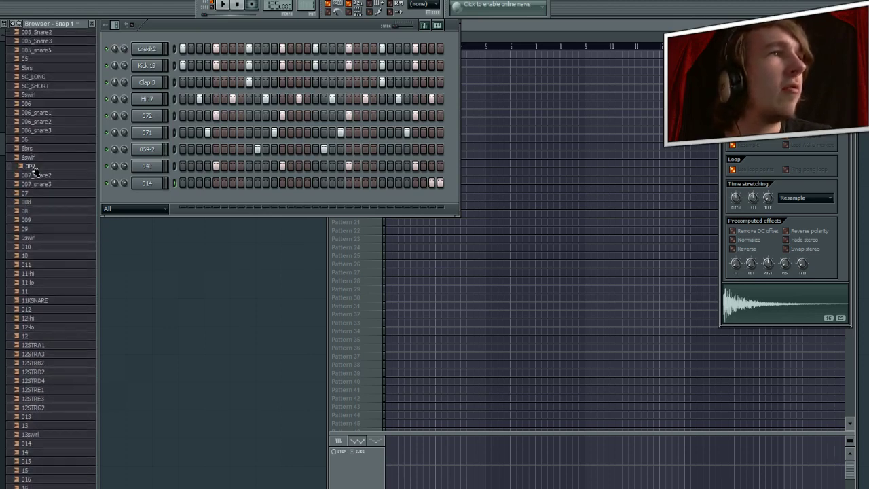
scroll(50, 258, down, 9)
click(30, 247)
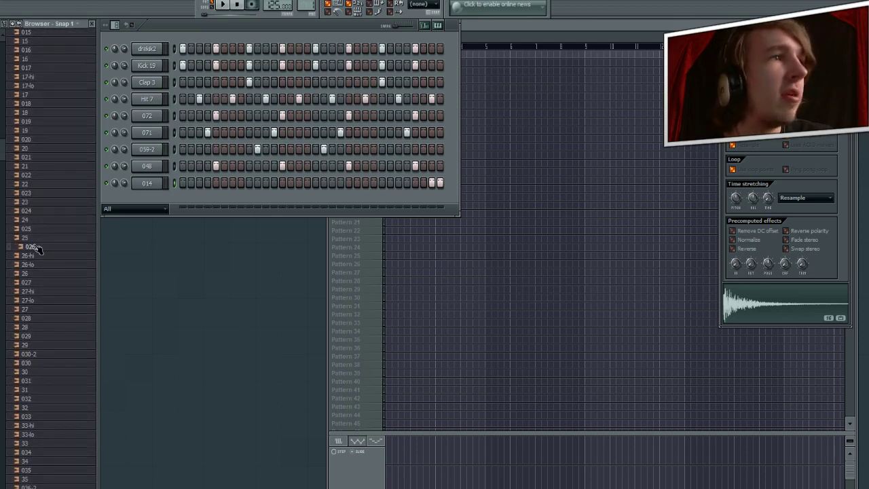
scroll(30, 291, down, 5)
click(29, 283)
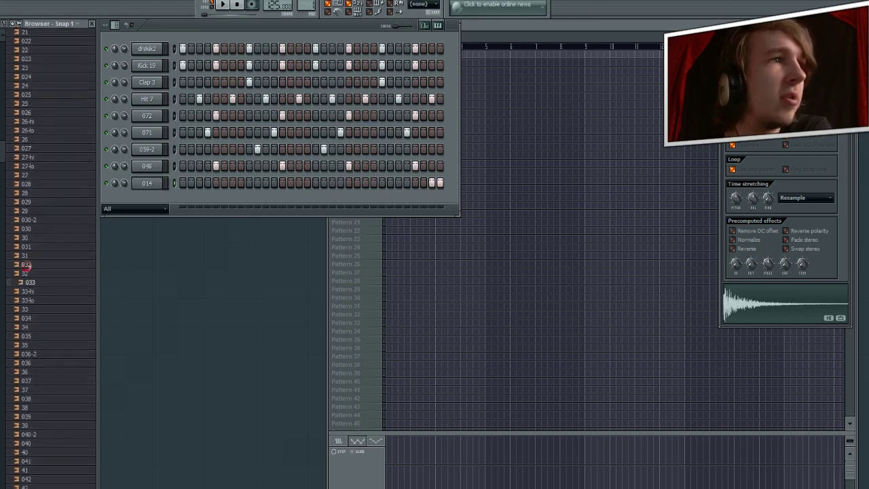
drag(29, 287, 147, 184)
click(222, 5)
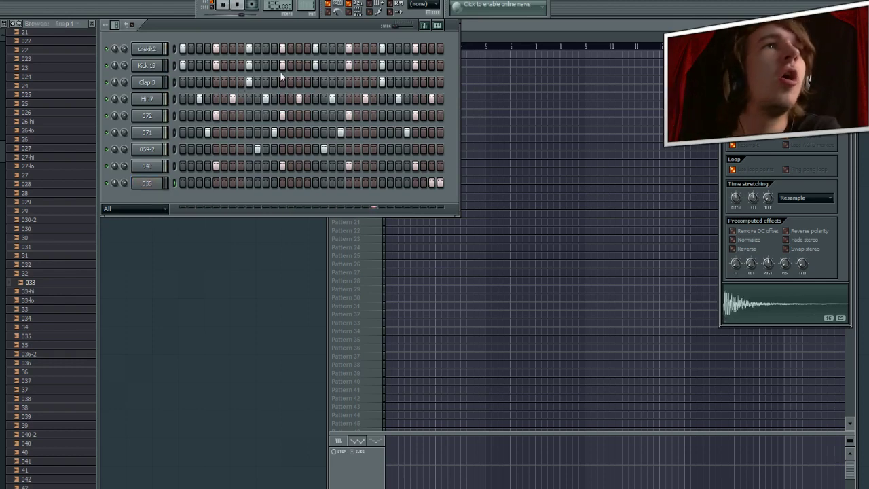
click(242, 6)
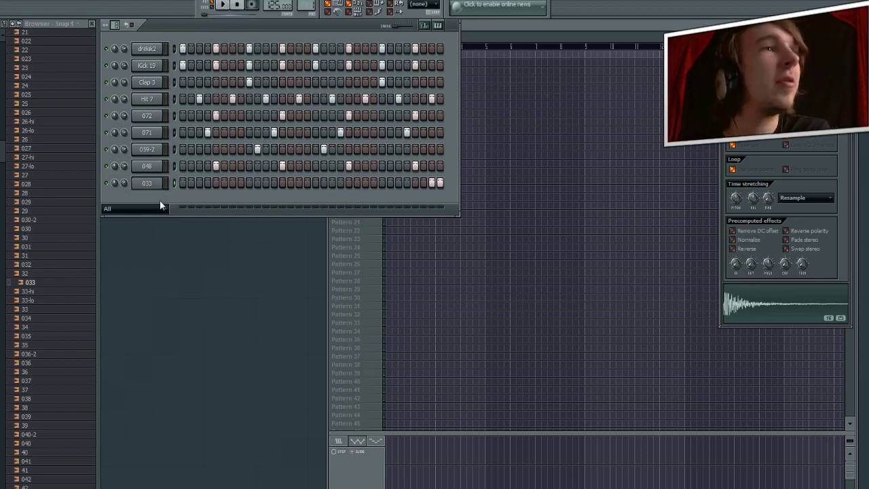
- Add a reFX Nexus synth channel, audition its Bass presets and load BA Dark Rollbass 2
scroll(7, 102, up, 20)
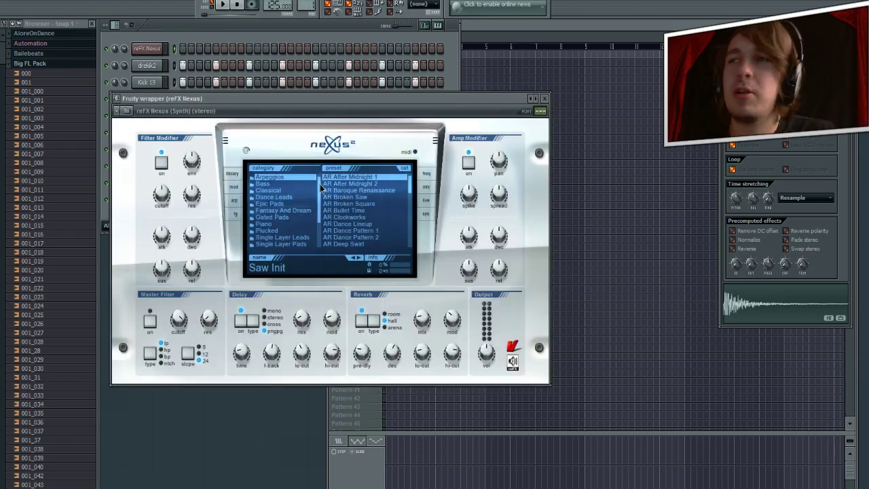
click(282, 184)
click(375, 190)
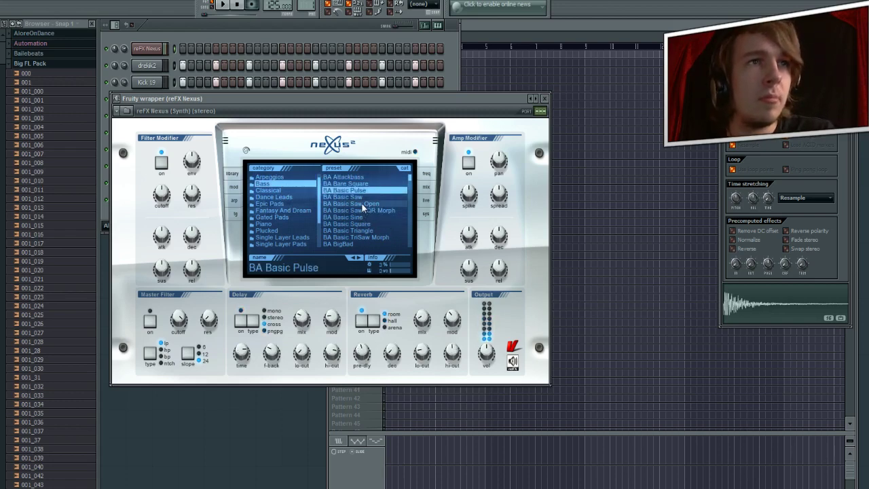
click(358, 179)
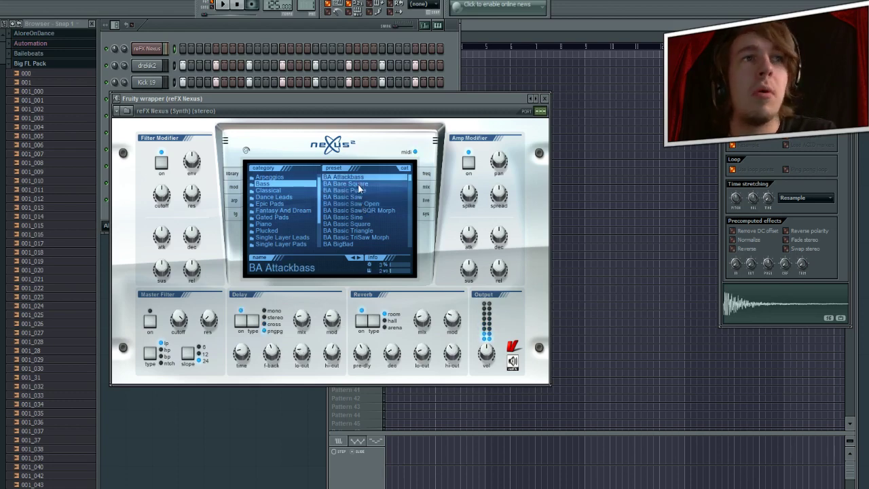
click(357, 237)
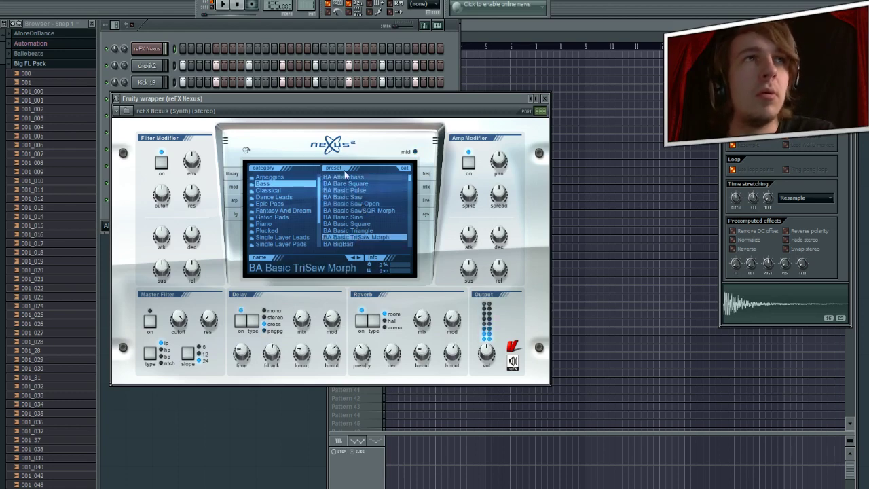
scroll(367, 197, down, 3)
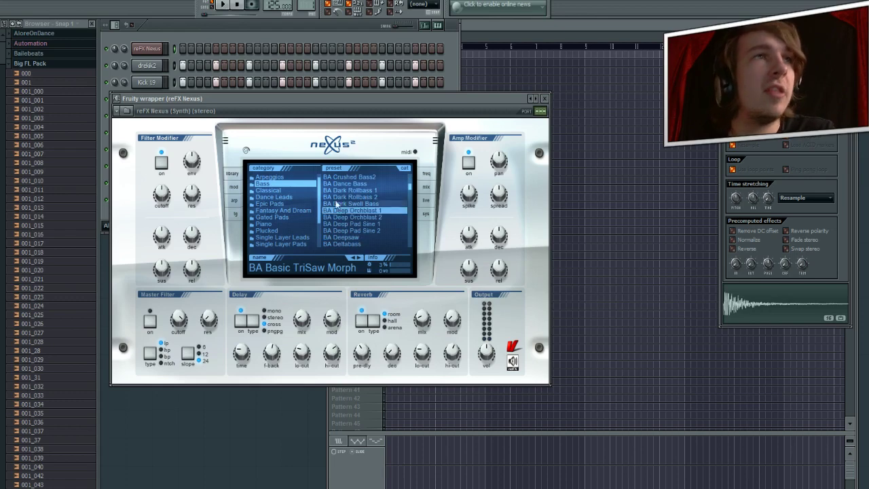
click(339, 196)
- Play the drum pattern, close the Nexus window and stop playback
click(223, 5)
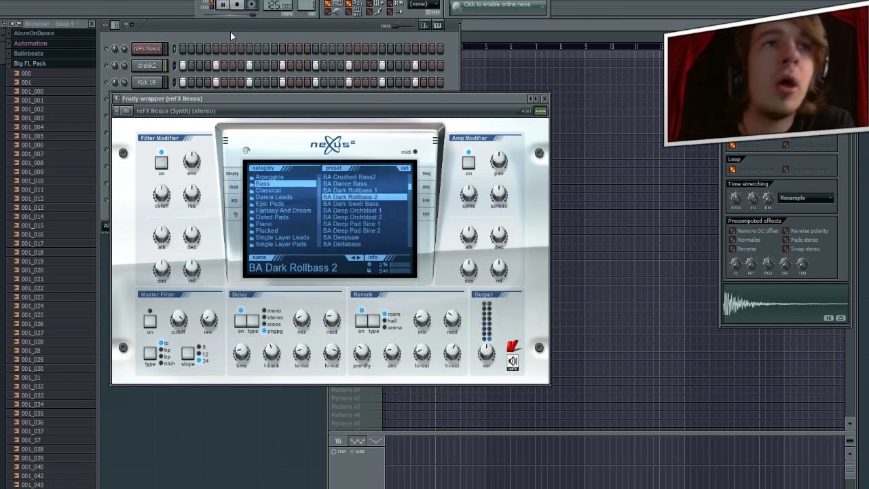
click(544, 98)
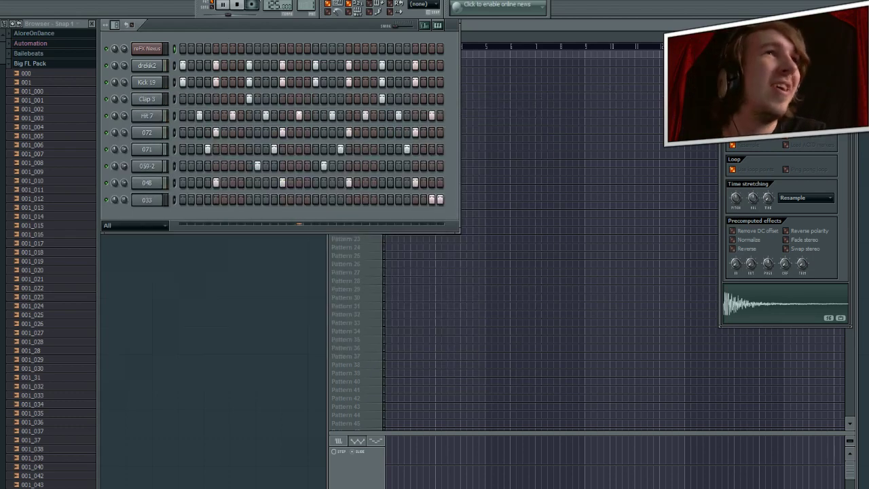
click(236, 5)
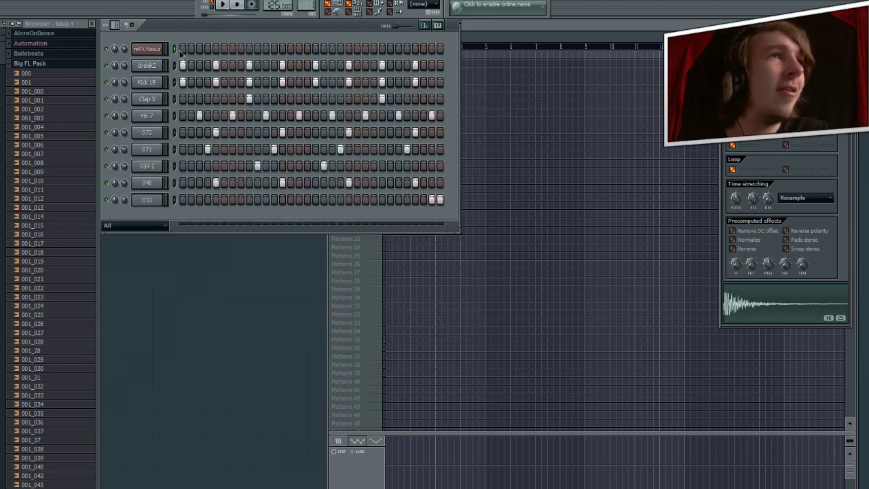
- Open the reFX Nexus channel's piano roll, preview the drums briefly and place a two-step C note at the start
key(F7)
scroll(459, 351, down, 3)
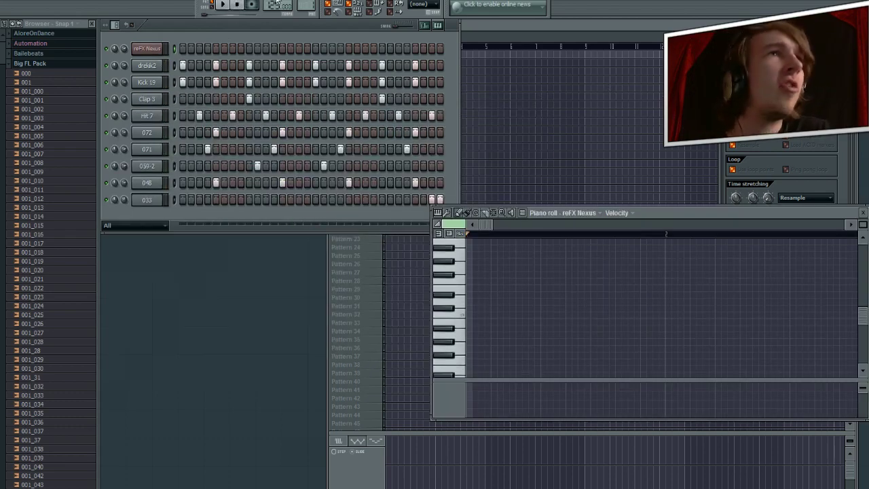
click(223, 4)
click(224, 5)
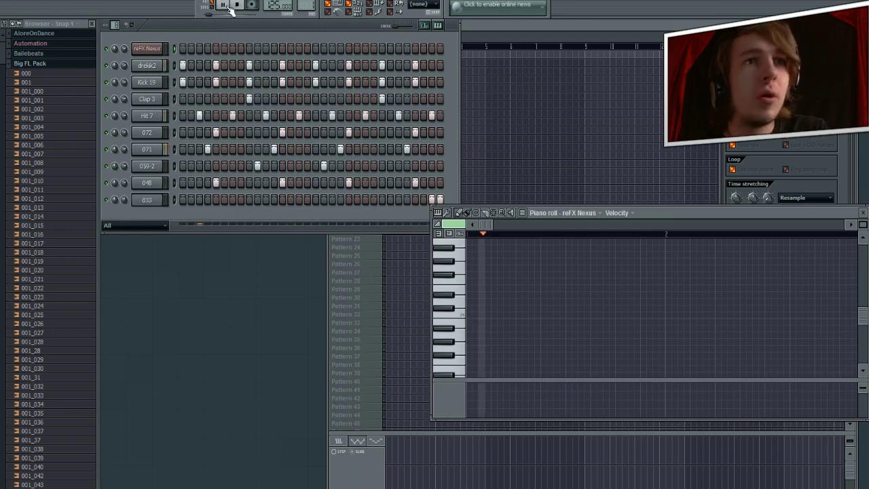
key(space)
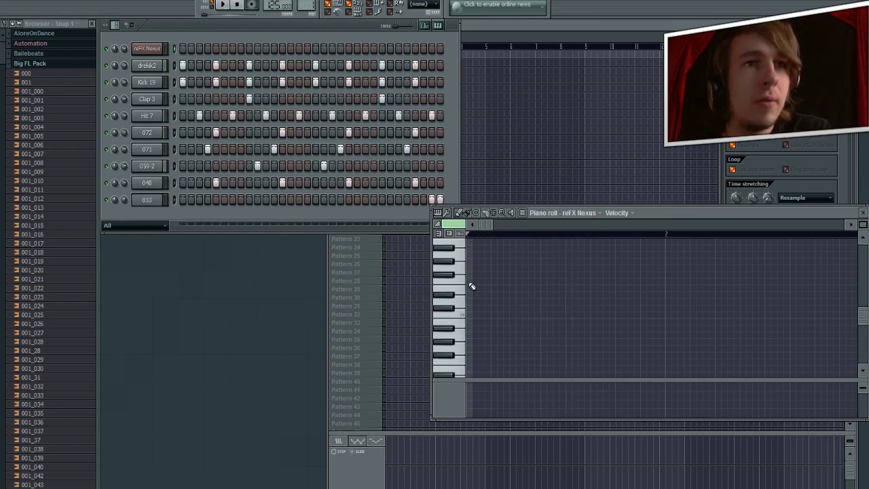
click(476, 315)
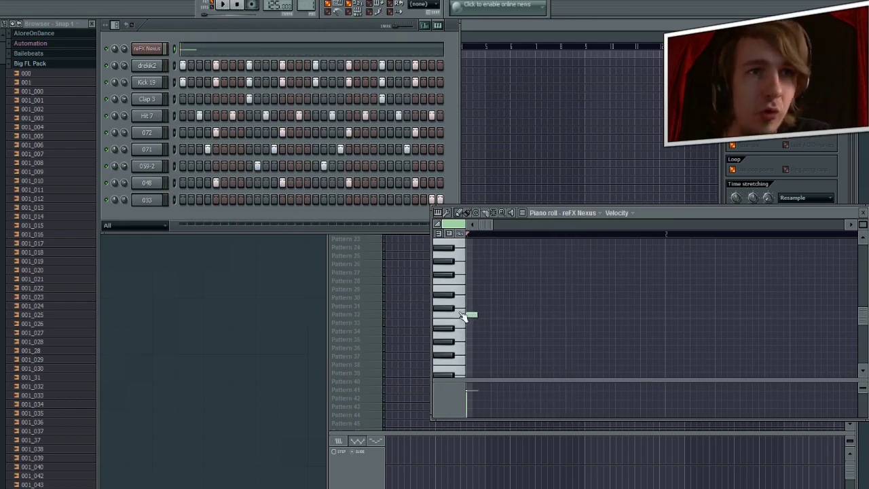
- Try a two-step D# note on step 5 of the bassline and remove it
click(493, 294)
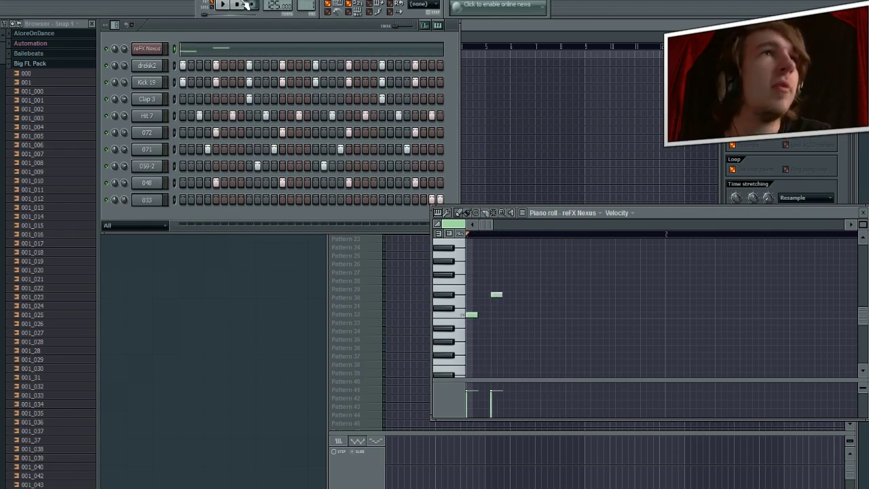
key(space)
key(space)
right_click(496, 295)
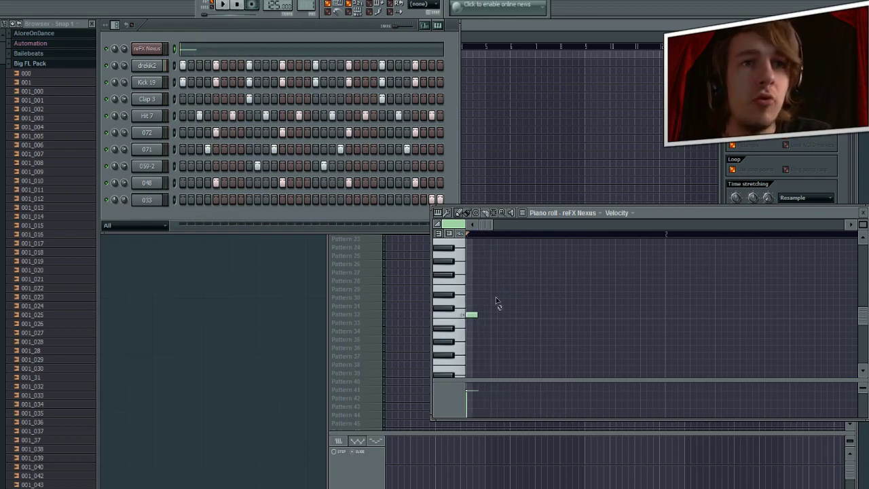
- Add one-step D# notes on steps 7 and 9 and a two-step C note on step 13, and preview the bassline
click(506, 295)
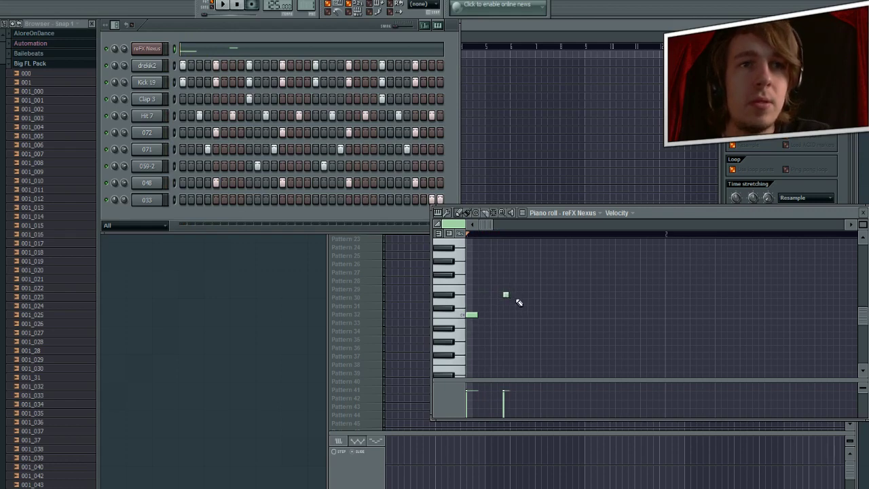
click(519, 295)
click(544, 315)
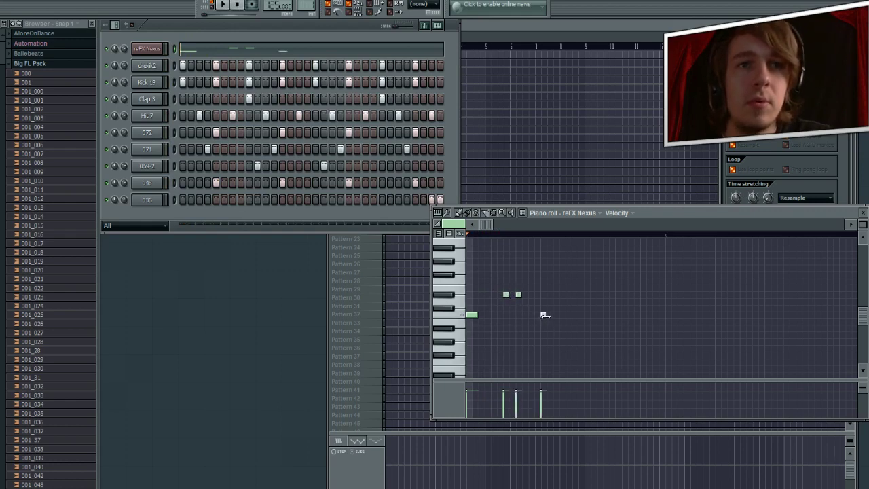
click(220, 5)
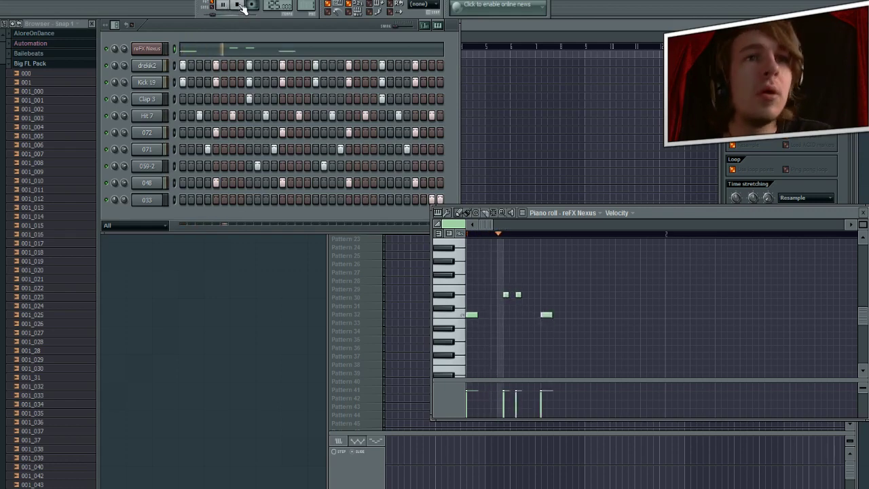
key(space)
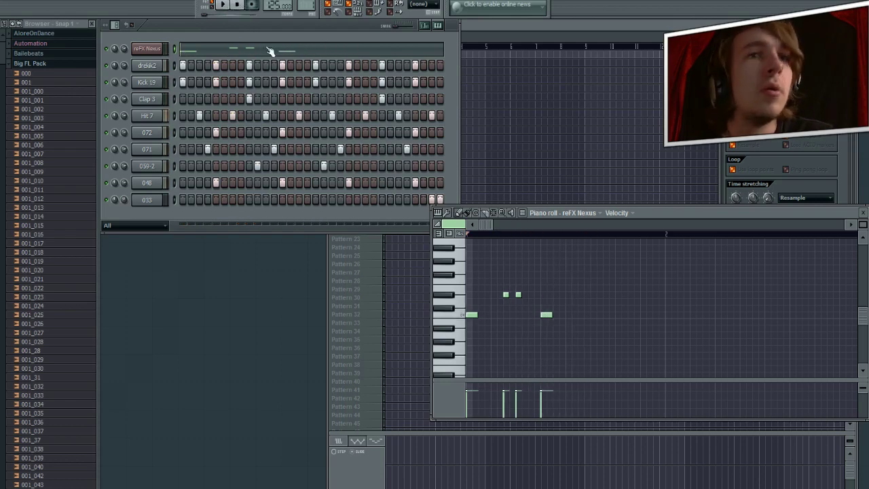
- Move the second C note to step 17, replace the step-9 D# with D# notes on steps 11 and 13, the last stretched to three steps
right_click(546, 315)
click(568, 316)
right_click(518, 294)
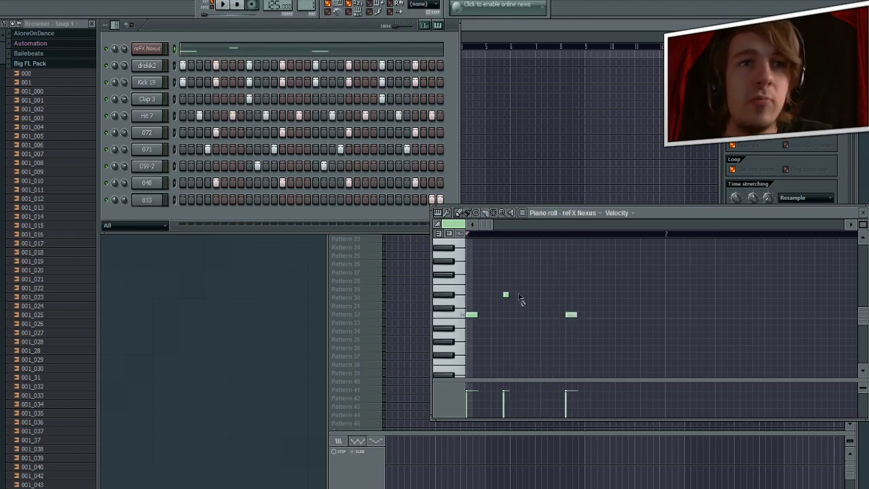
click(533, 296)
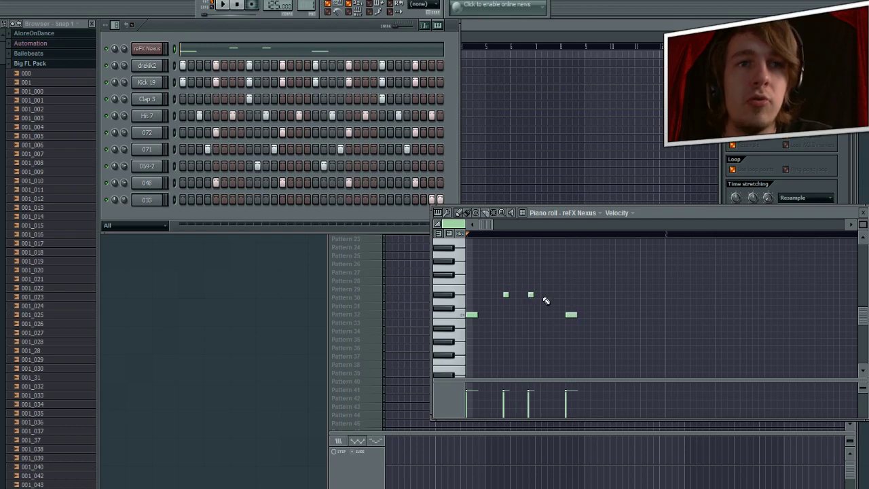
click(543, 294)
click(223, 5)
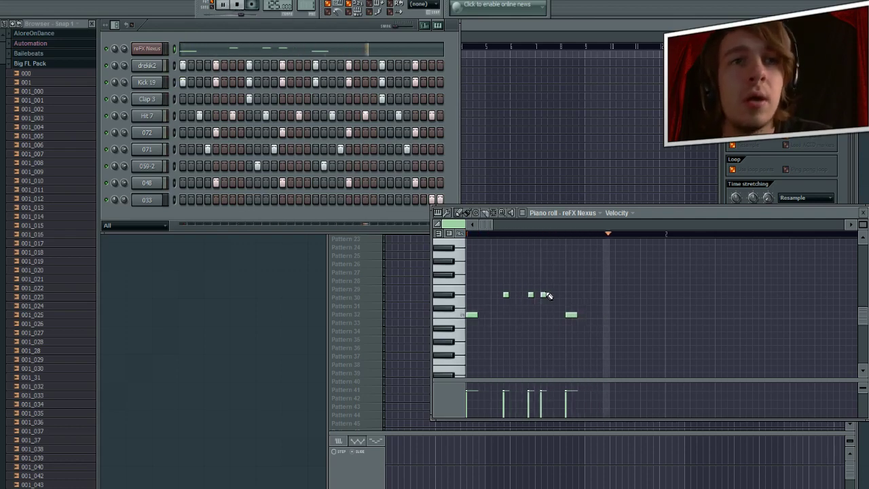
drag(547, 296, 558, 295)
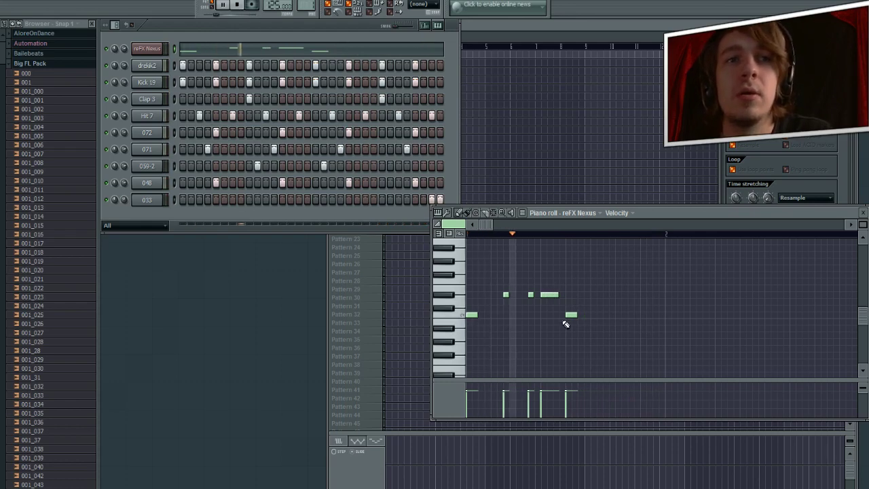
- Add one-step C notes on steps 21, 24, 27 and 29, close the piano roll and stop playback
click(593, 355)
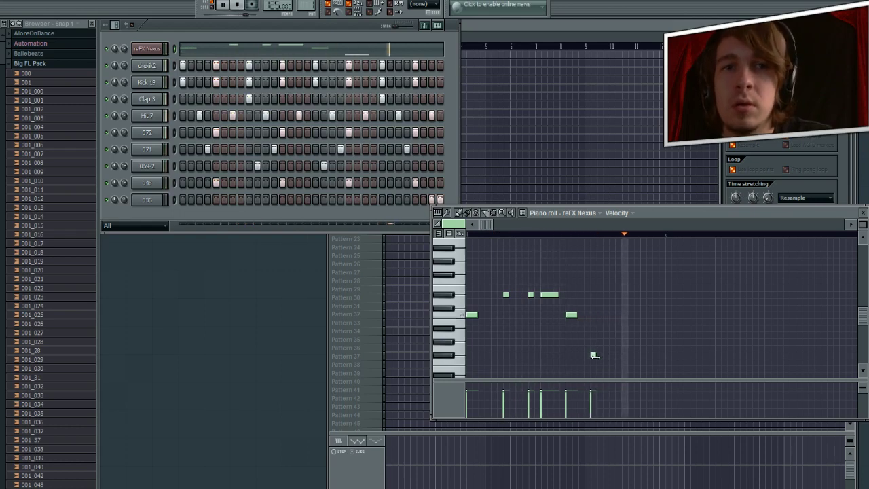
drag(593, 355, 593, 314)
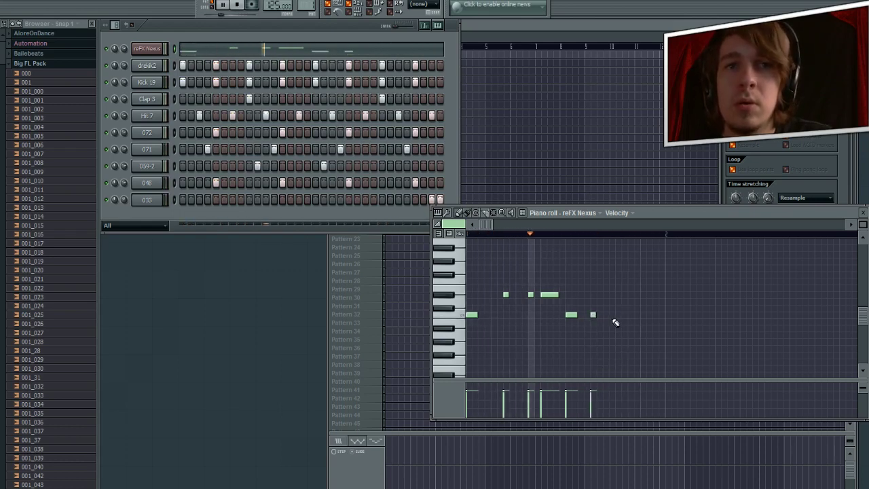
click(611, 314)
click(630, 314)
click(642, 314)
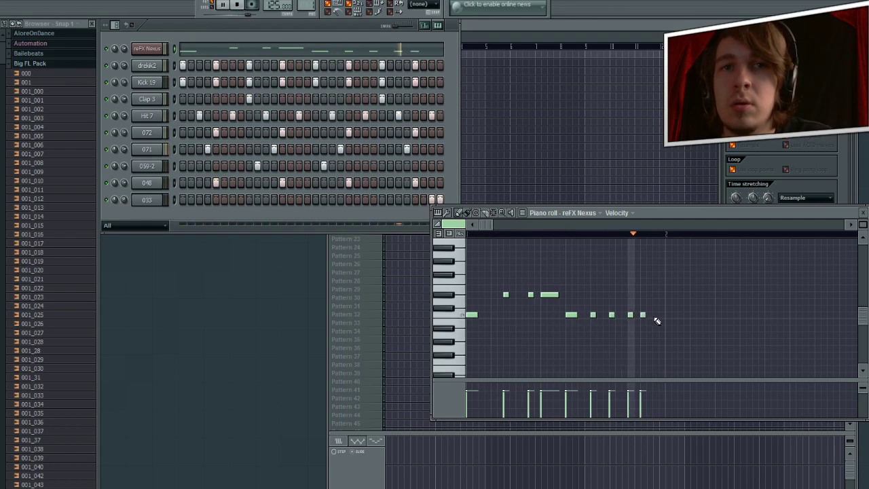
click(862, 212)
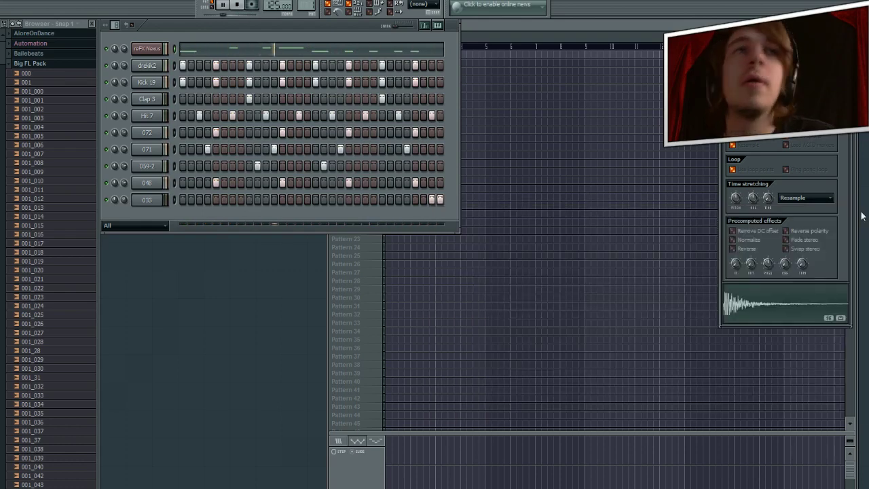
click(223, 4)
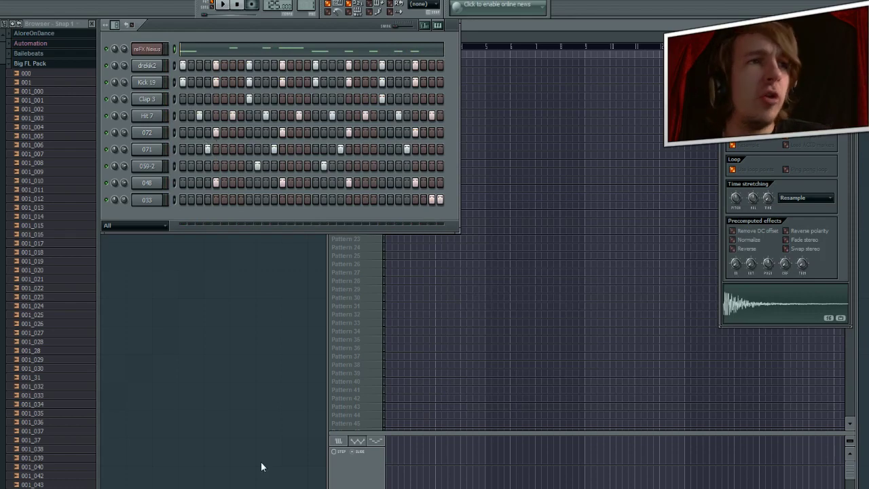
- Add a second reFX Nexus channel and try the piano presets PN Ballad Epiano 3 and PN Nexus Grandpiano Soft
key(alt+c)
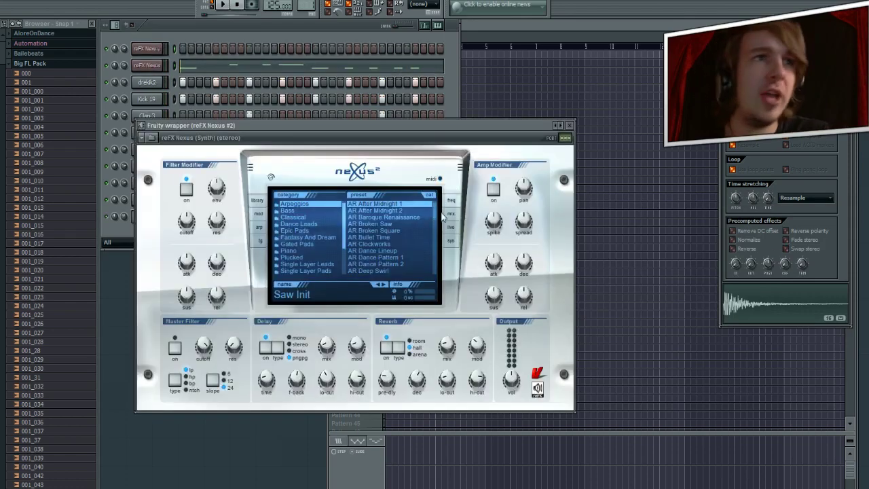
click(326, 253)
click(383, 225)
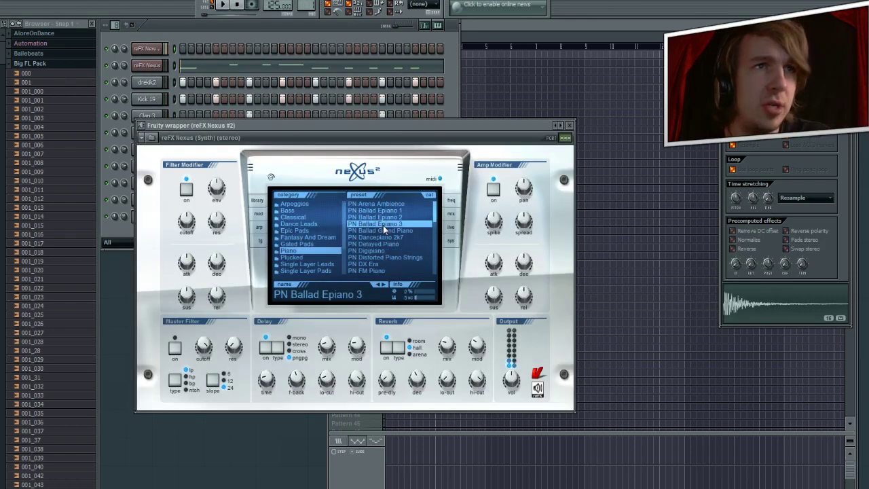
scroll(387, 237, down, 4)
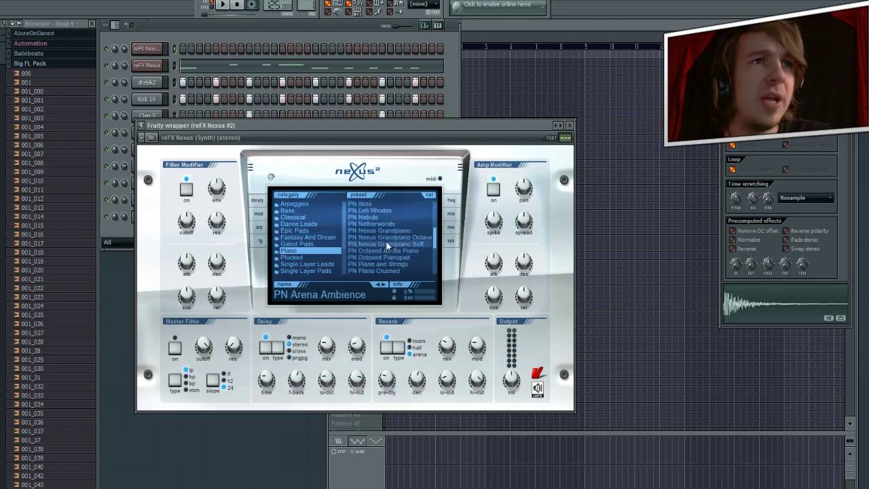
click(385, 242)
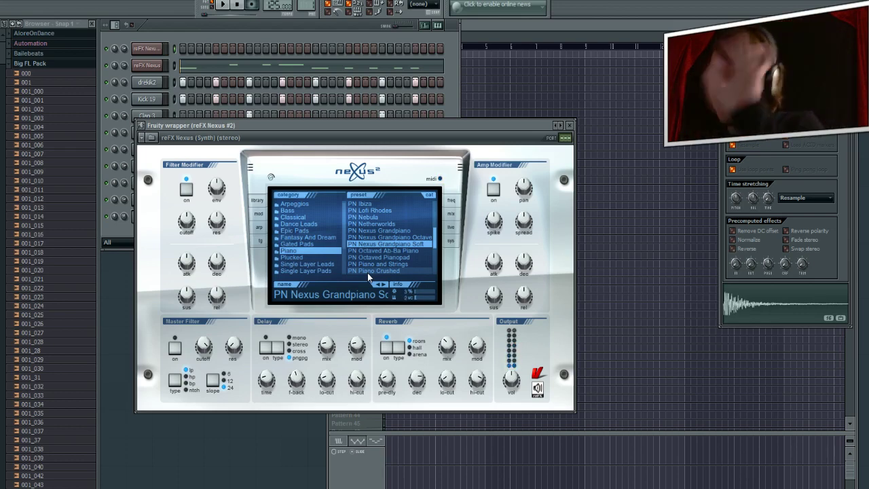
- Look through the Single Layer Leads and Textures and FX categories, and try a preset from XP Dance Vol.2
click(308, 264)
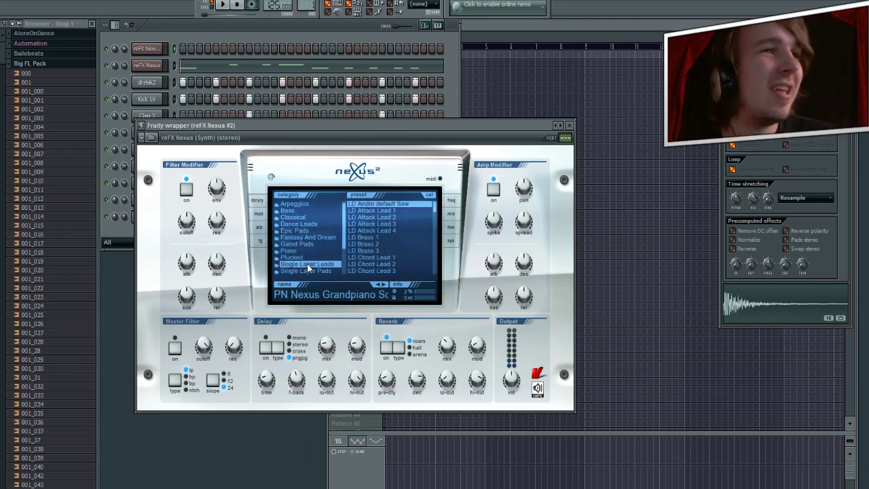
scroll(307, 262, down, 2)
click(306, 261)
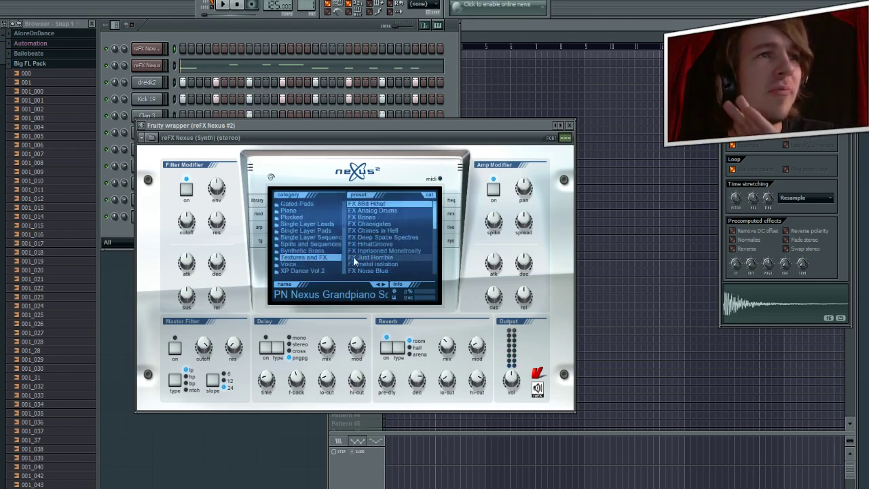
click(317, 270)
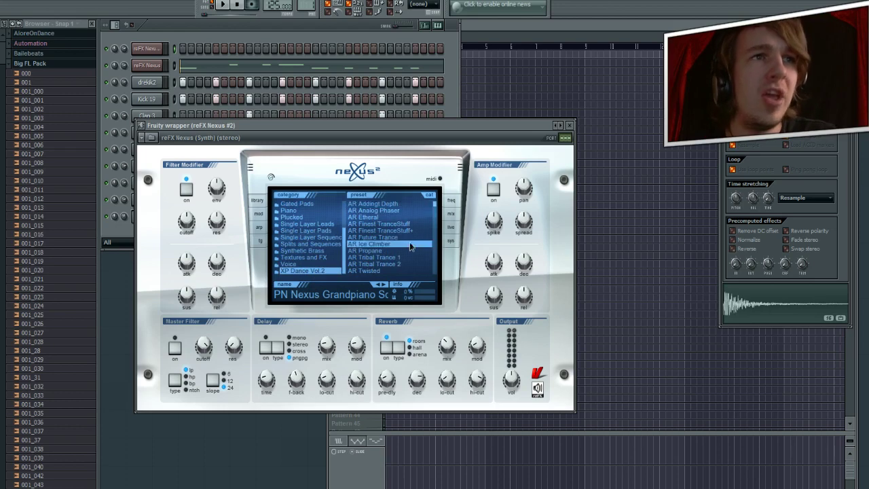
click(392, 244)
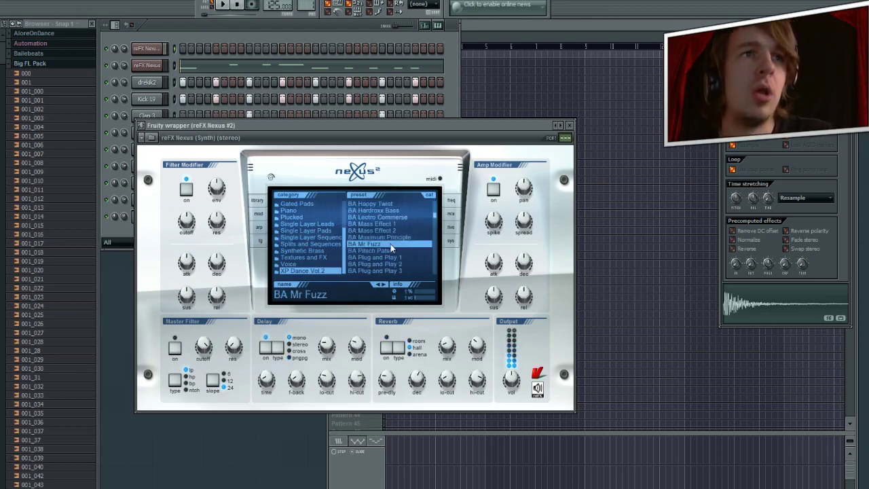
- Audition the bell presets BL Italo Bells 1 and BL Italo Bells 2 on the second Nexus
click(386, 237)
scroll(387, 238, down, 5)
click(387, 238)
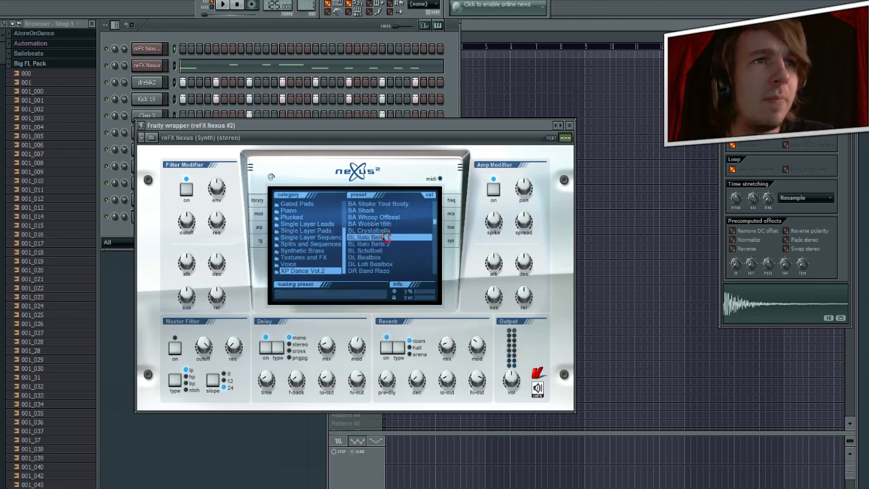
click(387, 244)
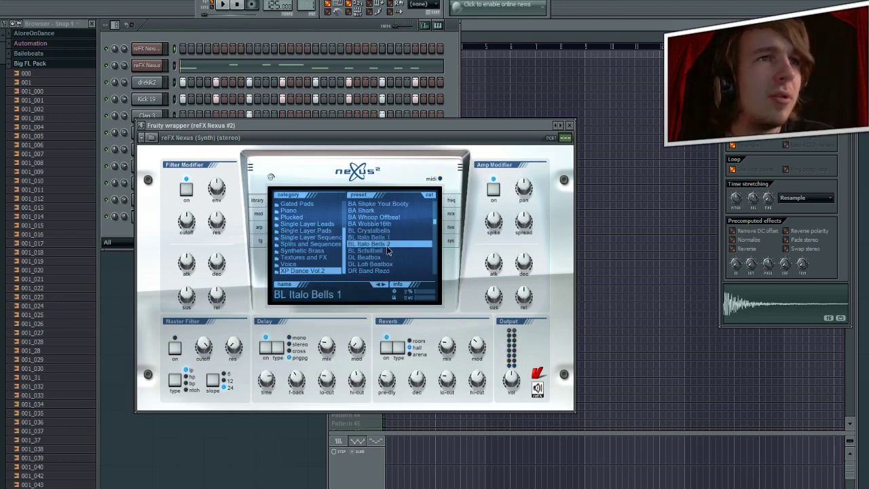
scroll(387, 247, down, 3)
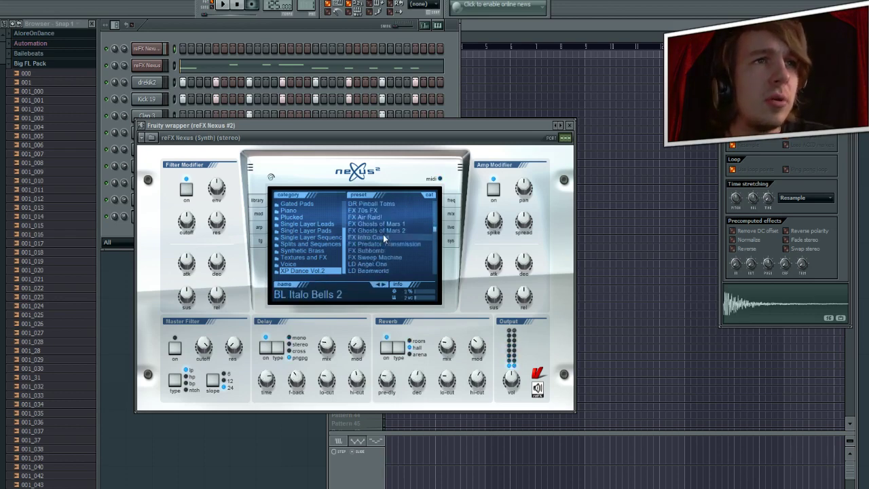
- Try LD Hit this Man 1, load LD Discotronic Wide, close the synth and preview the pattern
click(383, 232)
scroll(383, 253, down, 3)
click(381, 245)
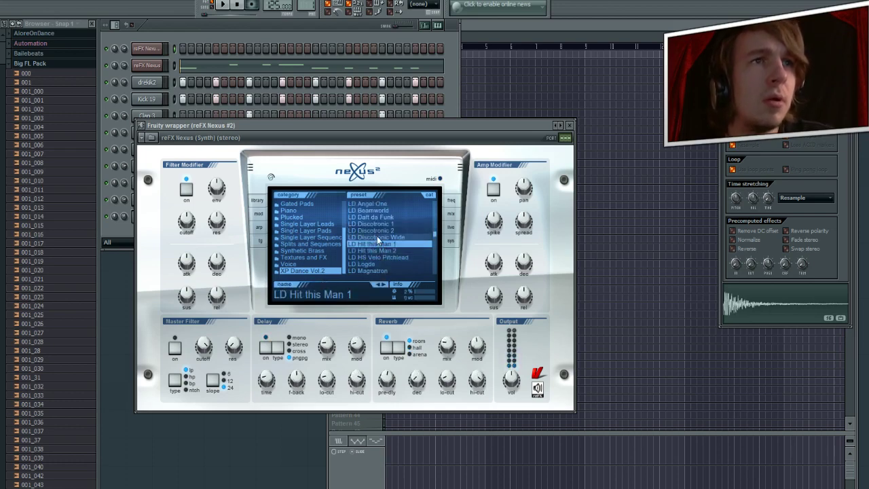
click(378, 238)
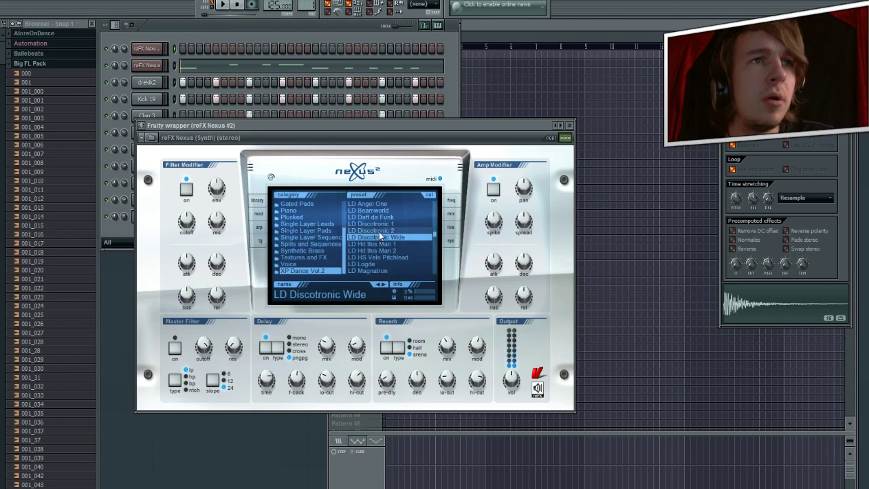
click(569, 125)
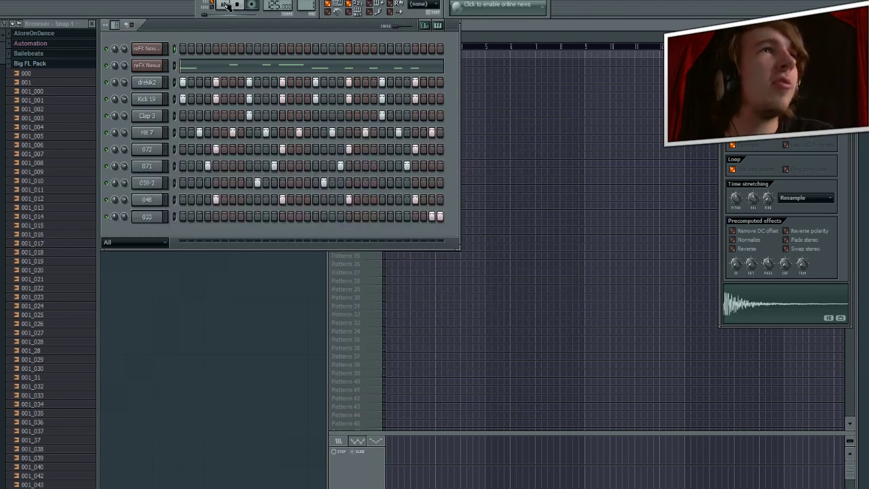
click(226, 5)
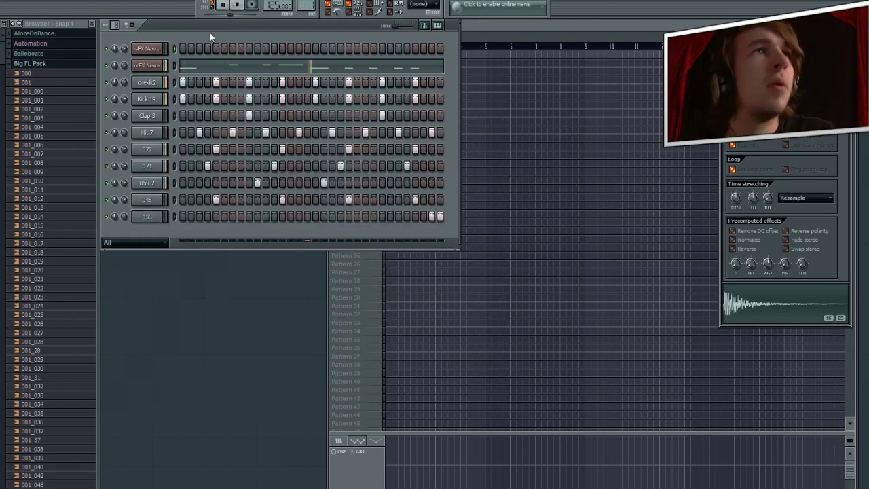
click(238, 6)
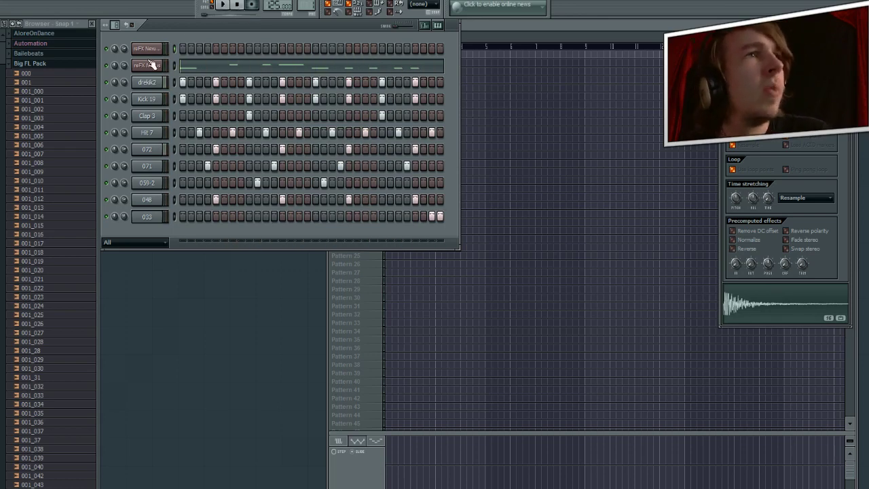
- Open the bassline's Nexus, start playback and audition the bass presets BA Distortion 5 and BA Full SQ Bass
click(150, 65)
click(345, 237)
key(space)
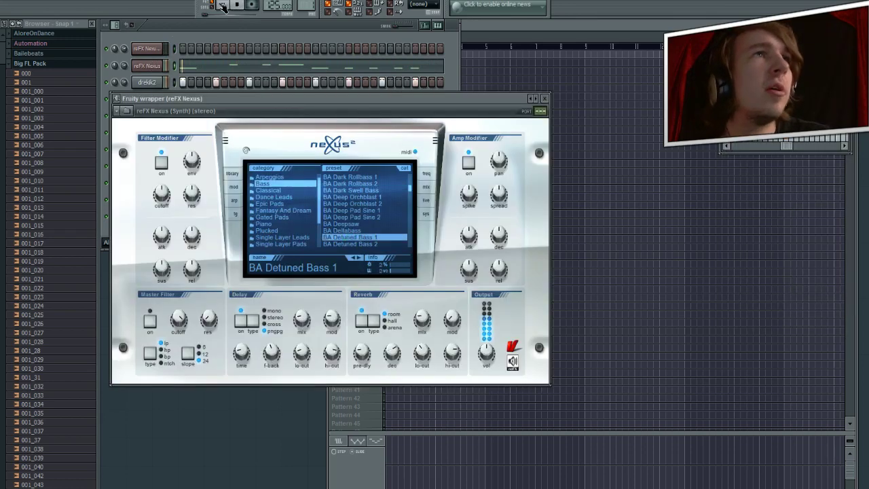
scroll(343, 234, down, 2)
click(345, 225)
scroll(346, 226, down, 2)
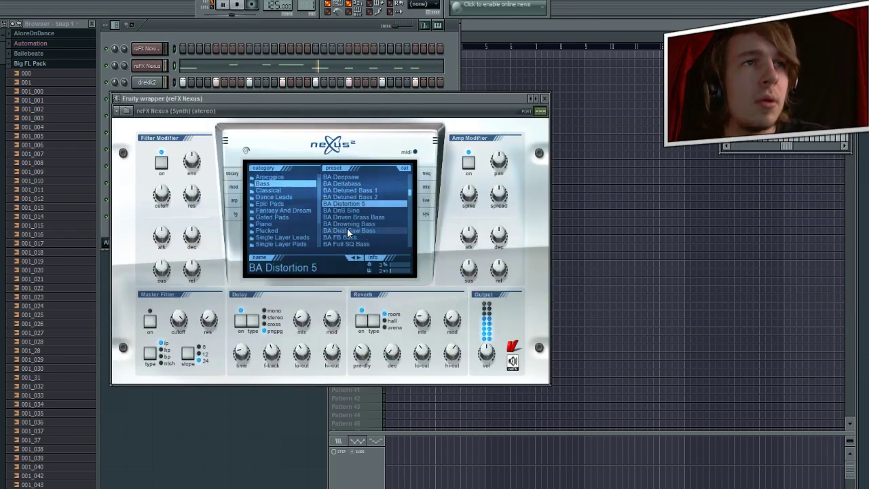
click(347, 229)
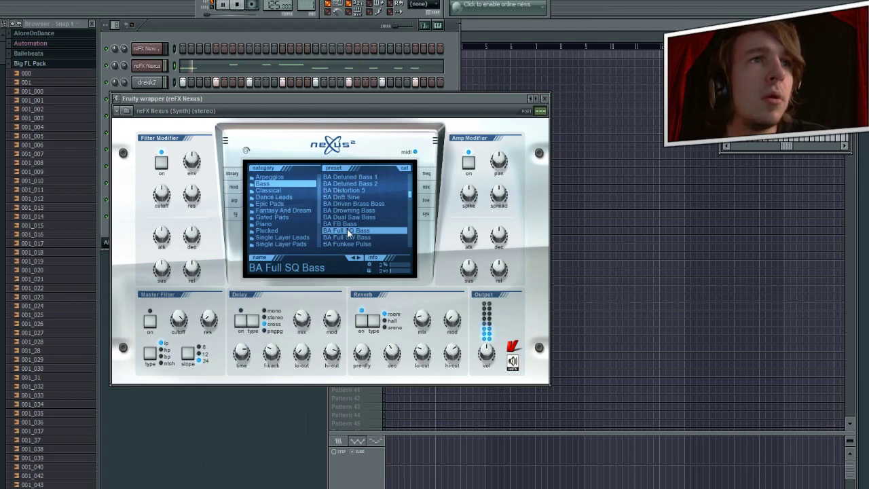
- Audition BA Funkee Pulse, BA Basic Triangle and BA Juno Pulse + on the playing bassline
scroll(347, 229, down, 1)
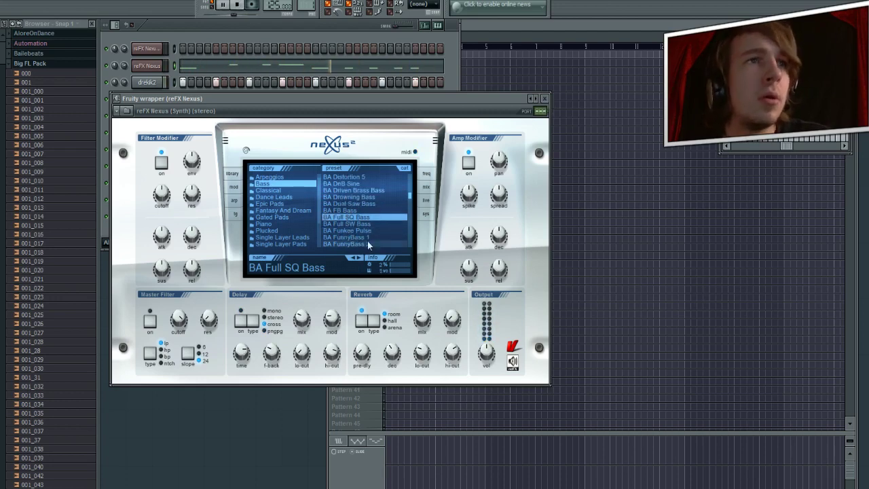
click(343, 230)
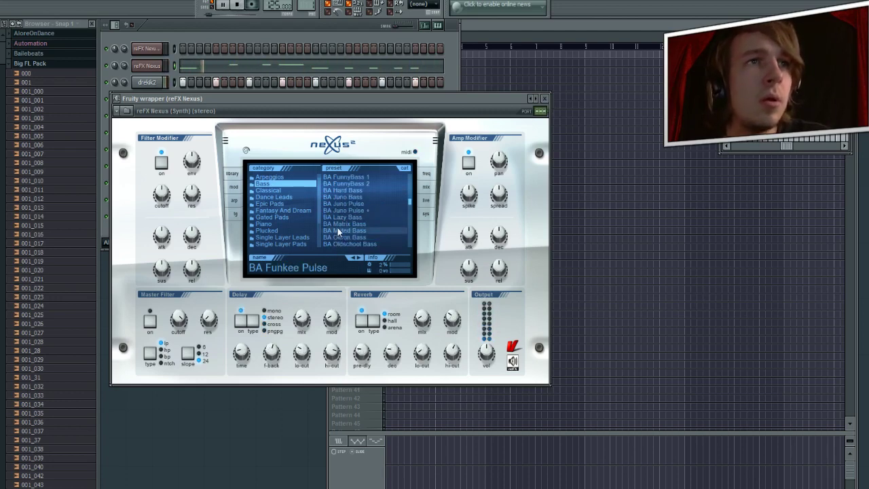
scroll(347, 204, up, 5)
click(357, 182)
scroll(361, 225, down, 8)
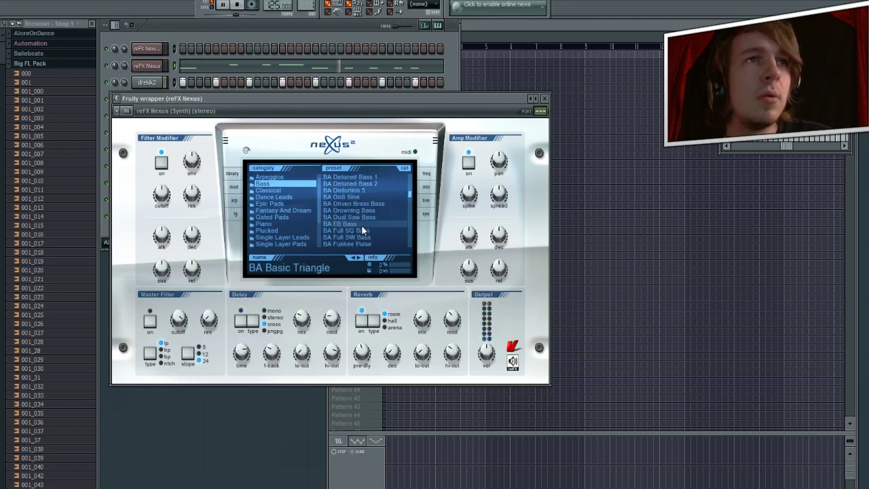
click(361, 212)
scroll(361, 214, down, 3)
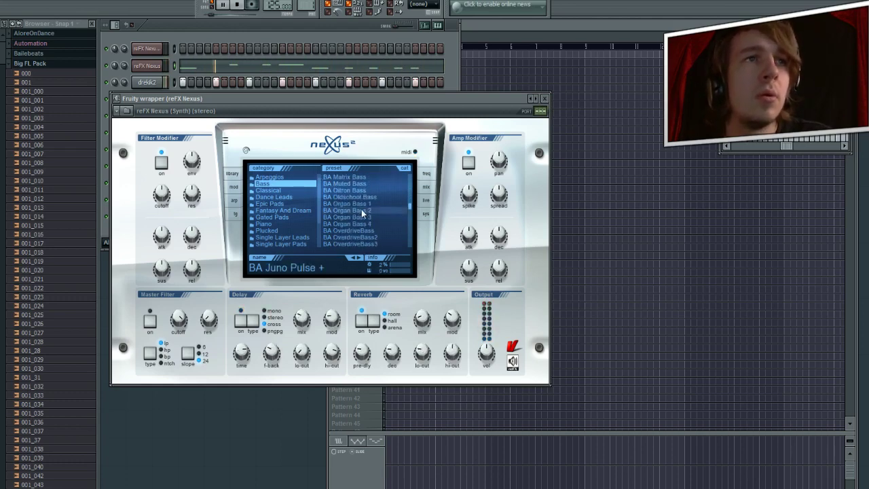
- Load the BA OverdriveBass3 preset for the bassline, close the synth and stop playback
click(362, 204)
scroll(362, 206, down, 2)
click(362, 204)
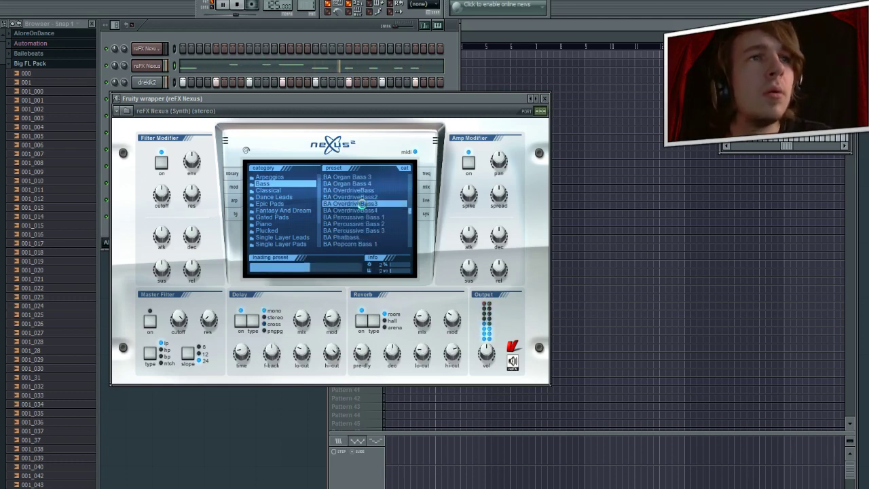
scroll(361, 209, down, 2)
click(544, 98)
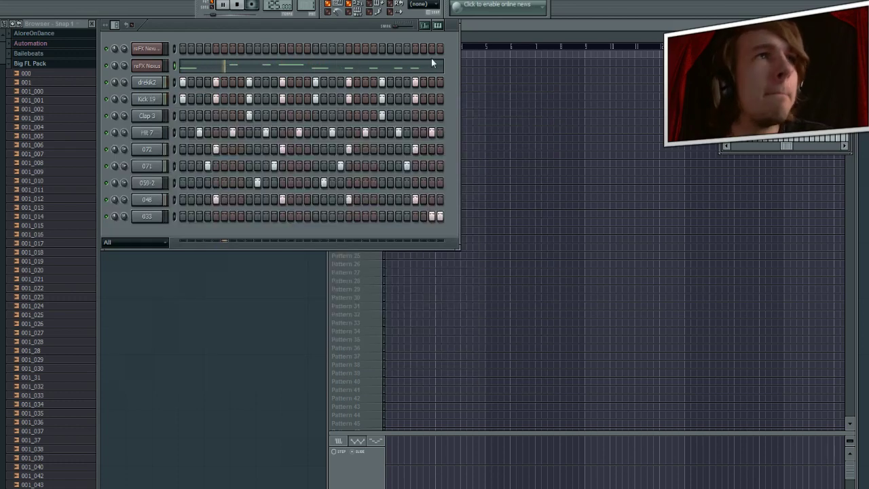
click(237, 5)
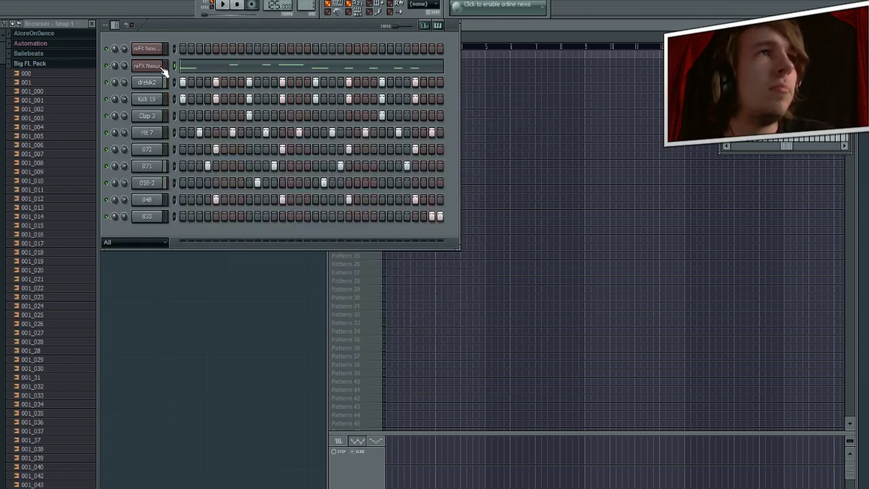
- Lengthen the bassline's one-step notes to two steps each and the final C note to three steps, and close the piano roll
click(194, 71)
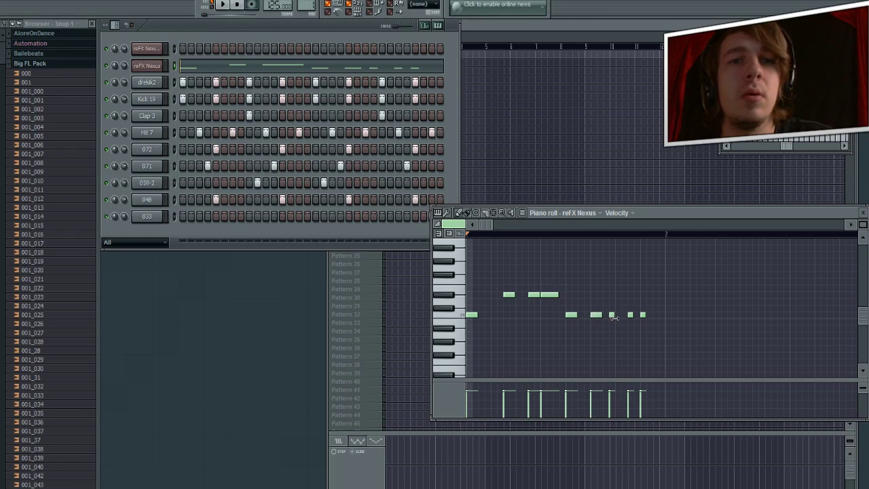
click(636, 316)
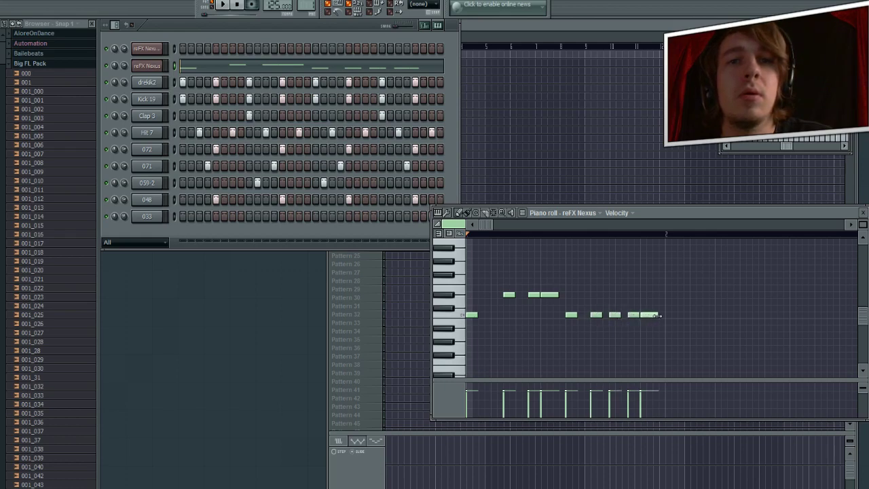
click(863, 214)
- Reopen the second Nexus and audition the XP Dance Vol.2 presets OR Camisra Organ 2, PD Mallet Pad and PD Ring My Bell
click(146, 48)
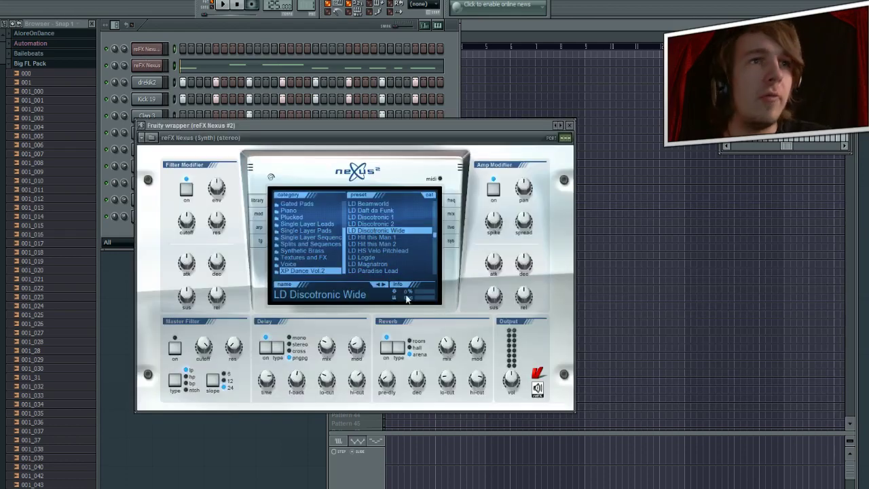
click(372, 244)
scroll(372, 244, down, 3)
click(375, 234)
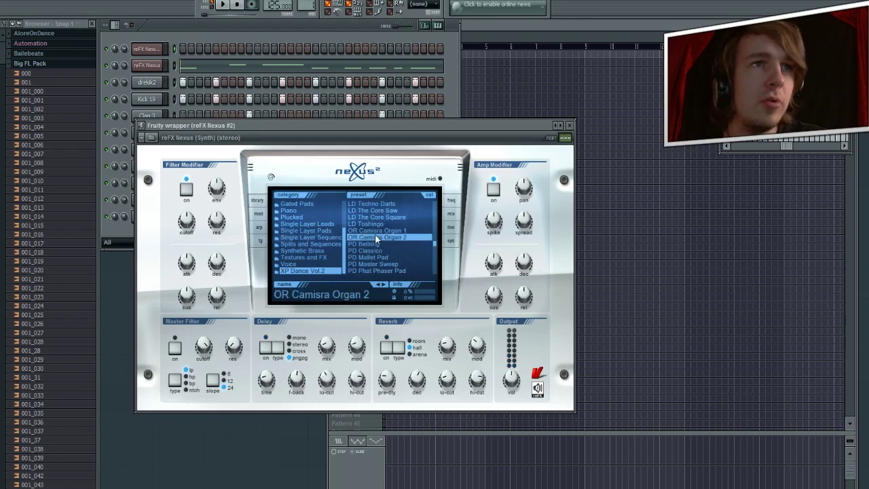
click(378, 285)
click(373, 260)
scroll(373, 258, down, 2)
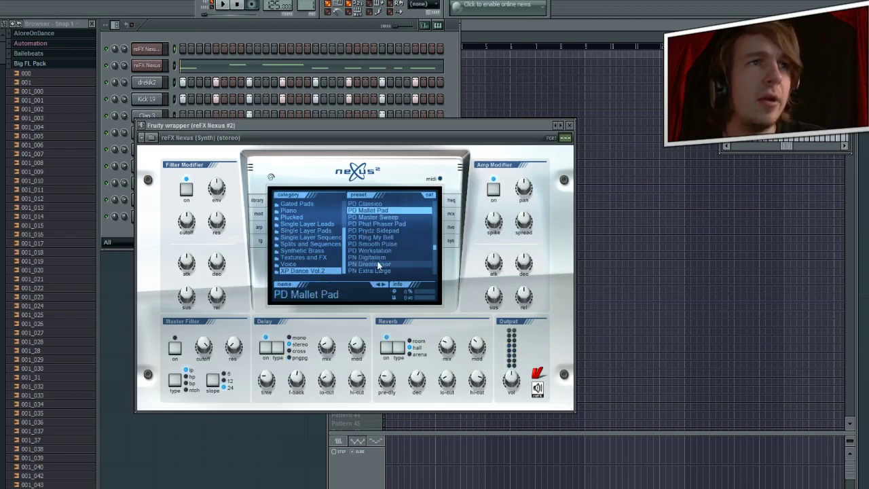
click(375, 237)
- Audition SQ Computermusic, LD Attack Lead 4 and CL Flute and Strings from their preset categories on the second Nexus
click(311, 244)
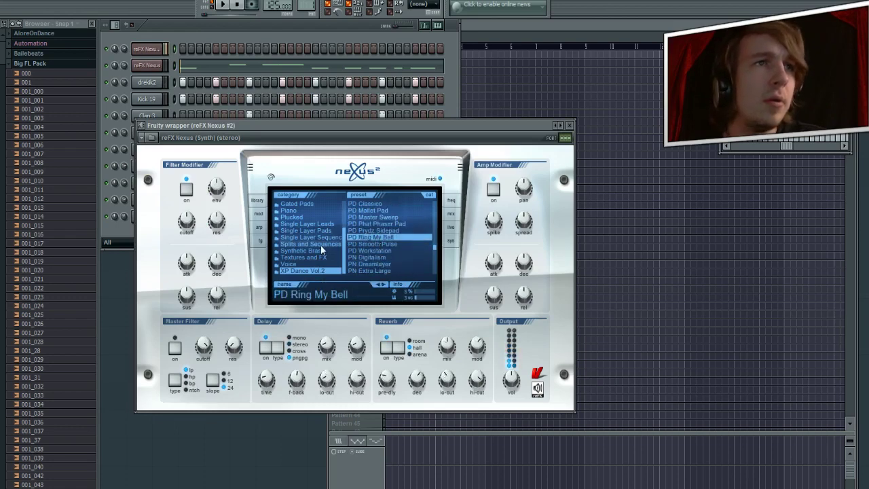
click(372, 231)
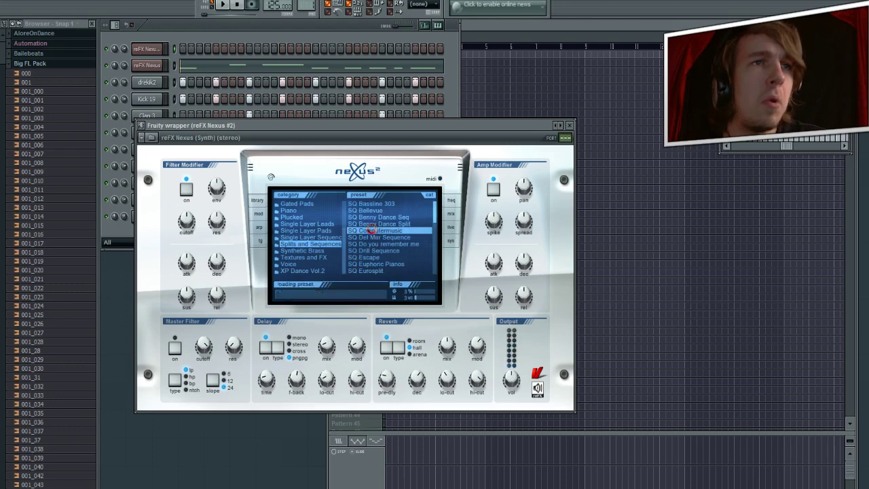
click(307, 224)
click(389, 233)
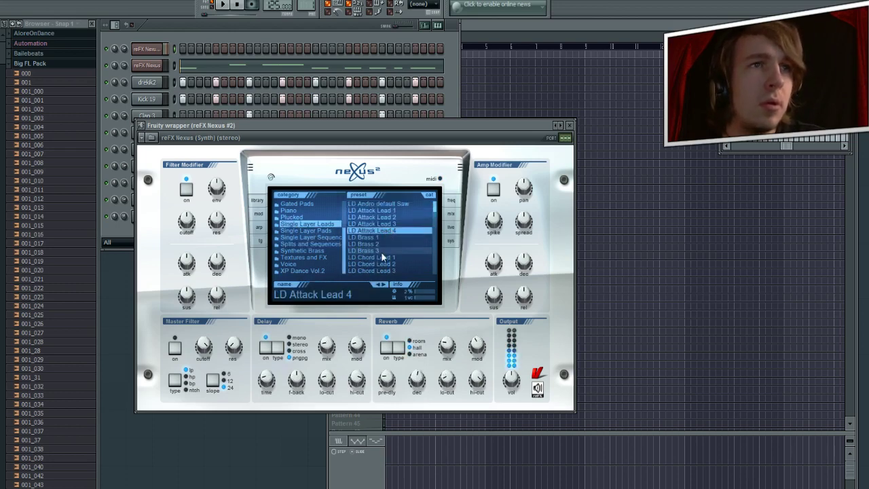
scroll(302, 233, up, 2)
click(293, 217)
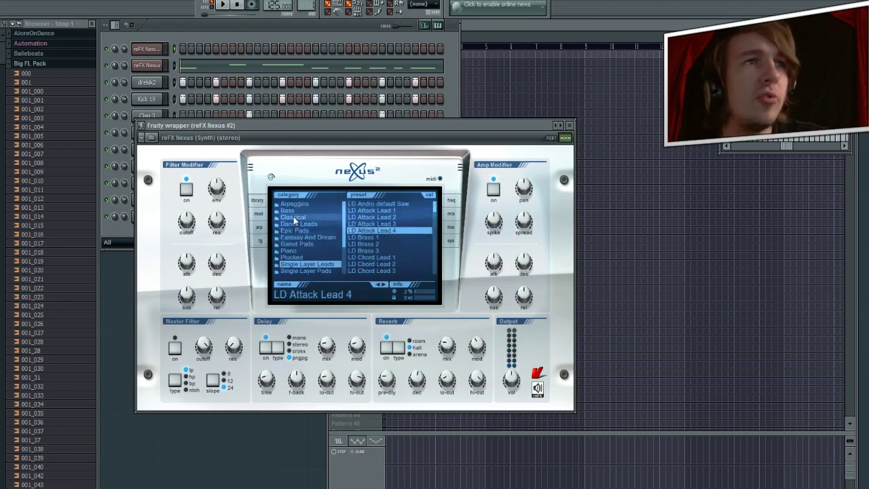
click(370, 217)
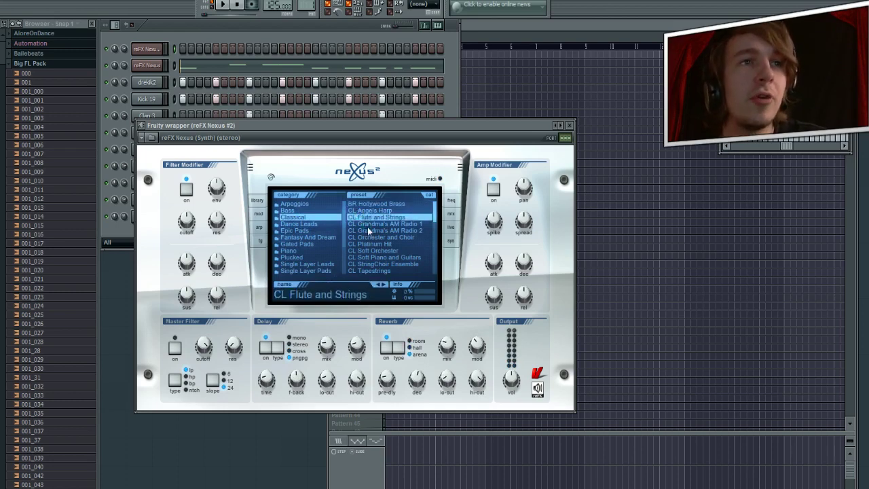
- Compare OR Cheap Dance Organ with ST 70s Vinyl Strings 1 in the Classical category and load OR Cheap Dance Organ
scroll(367, 227, down, 5)
click(380, 250)
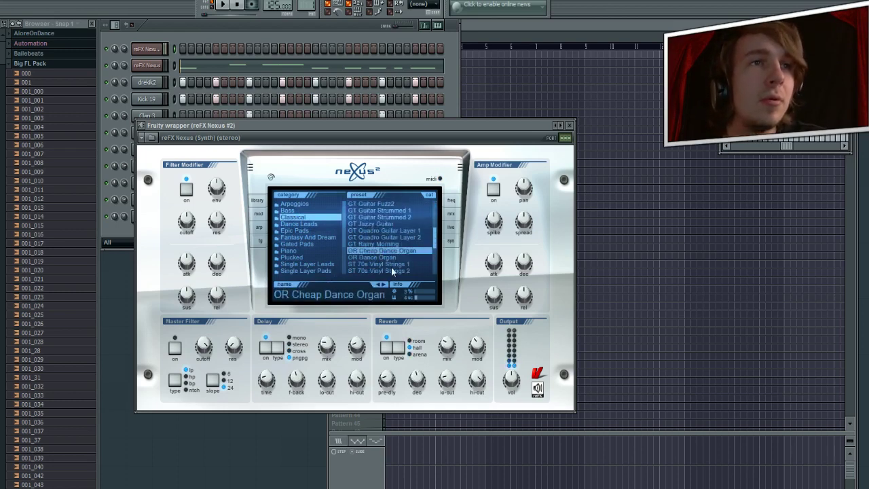
click(390, 265)
click(389, 251)
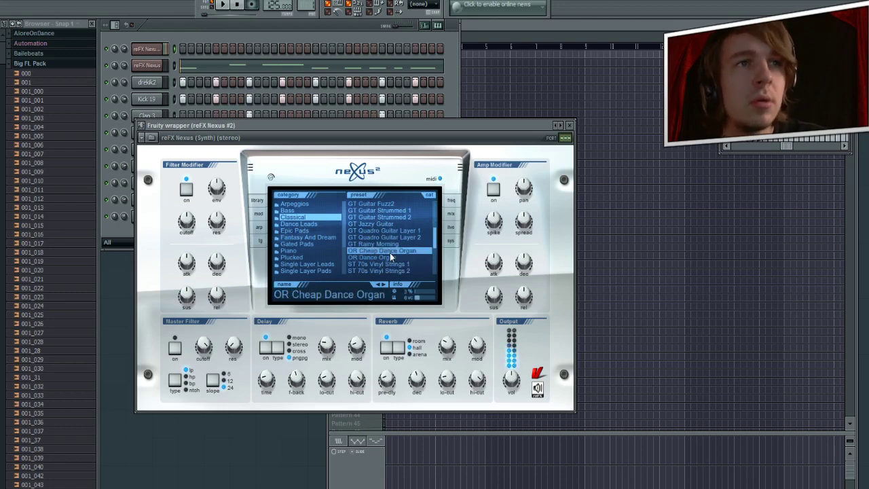
- In the second Nexus's piano roll, place one-step C notes on steps 1 and 4 and A# notes on steps 9 and 12, and preview them
click(139, 58)
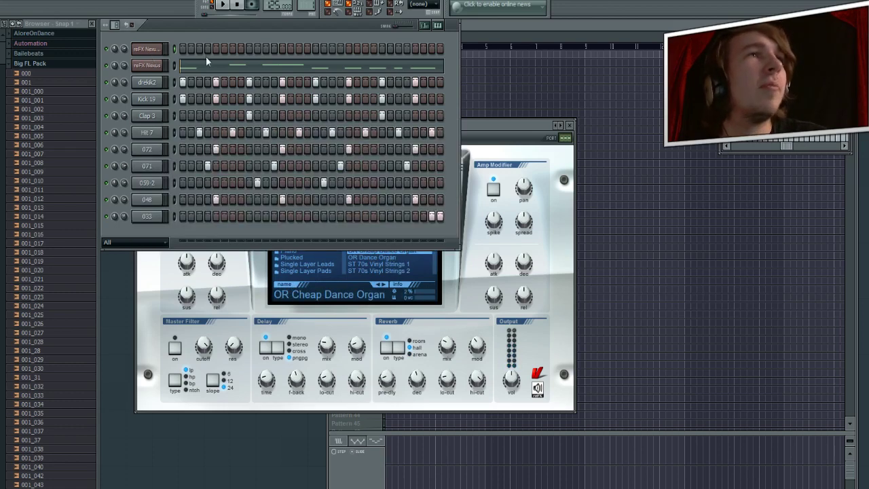
click(212, 61)
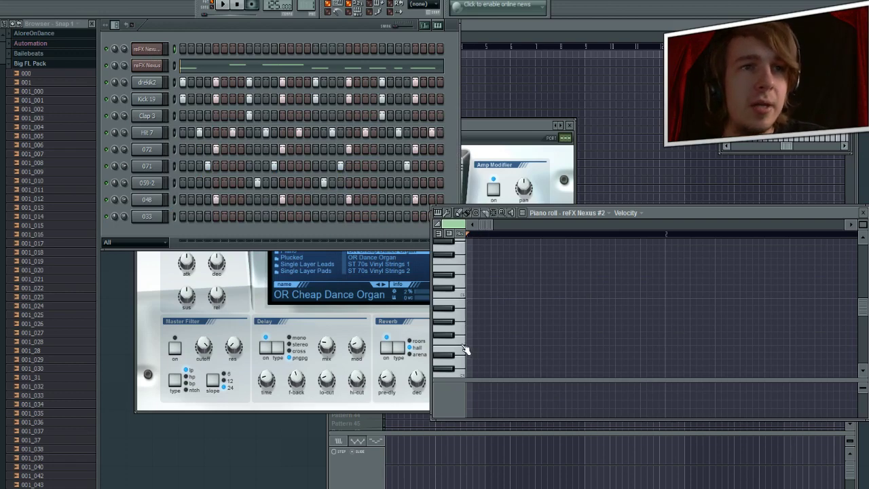
scroll(465, 347, down, 2)
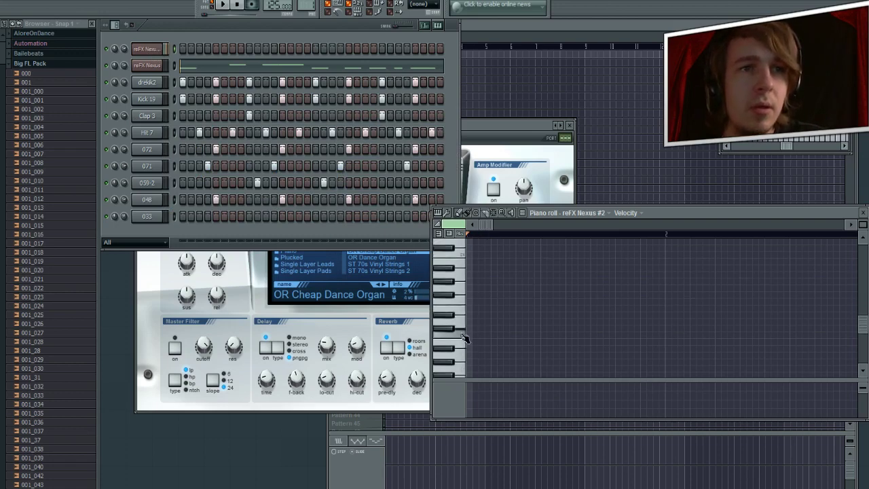
scroll(464, 339, up, 2)
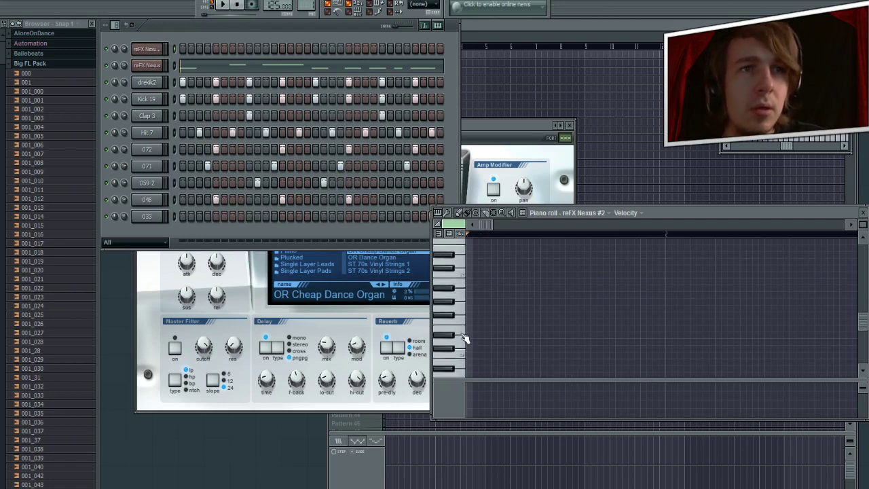
click(467, 275)
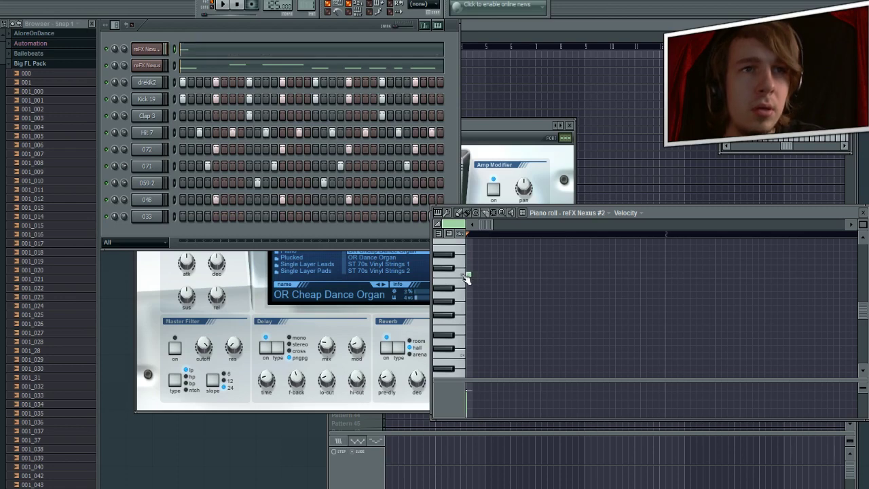
click(518, 290)
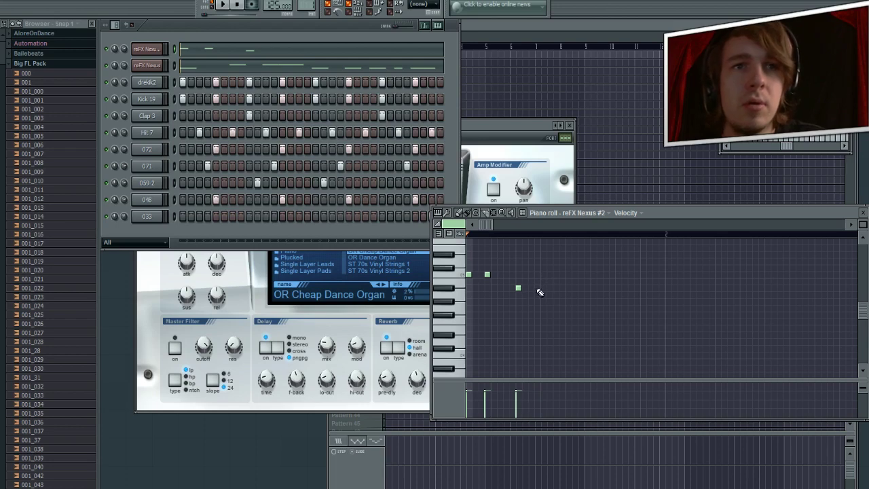
click(223, 5)
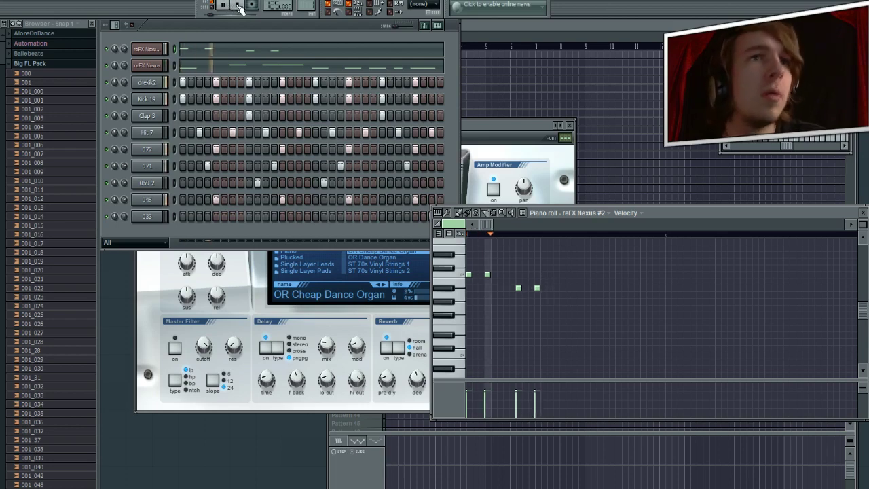
click(238, 5)
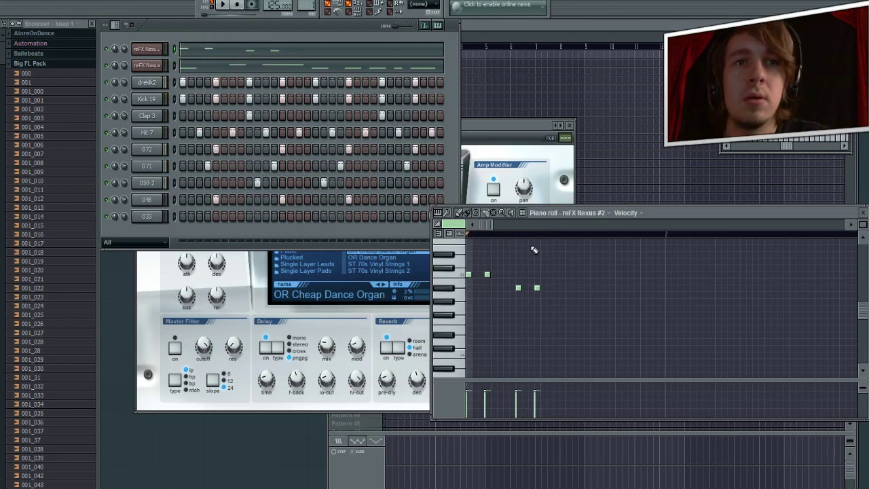
- Continue the melody with G# on steps 17 and 20, F on step 23 and D on steps 25, 28 and 31, and play it
click(568, 309)
drag(568, 308, 568, 301)
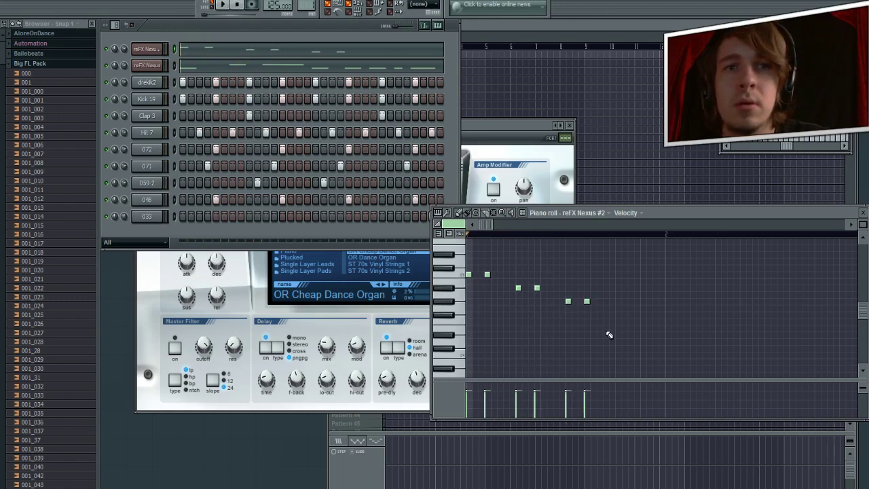
click(605, 329)
drag(605, 329, 605, 320)
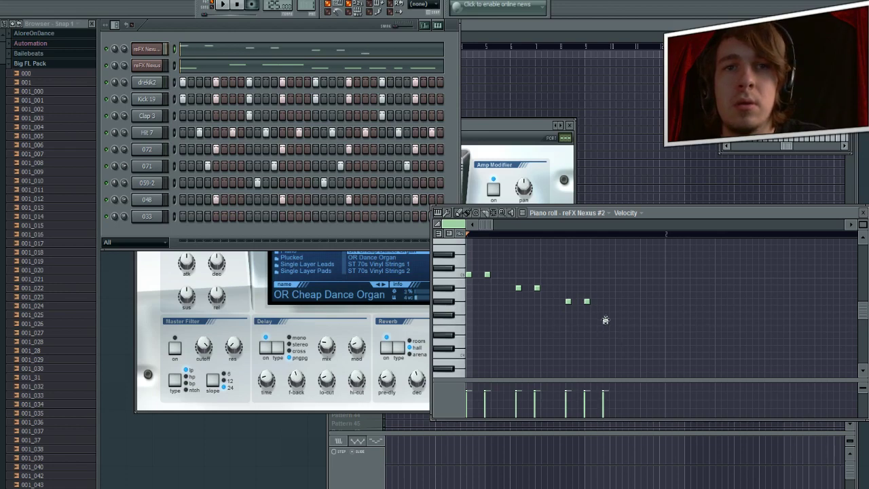
click(618, 341)
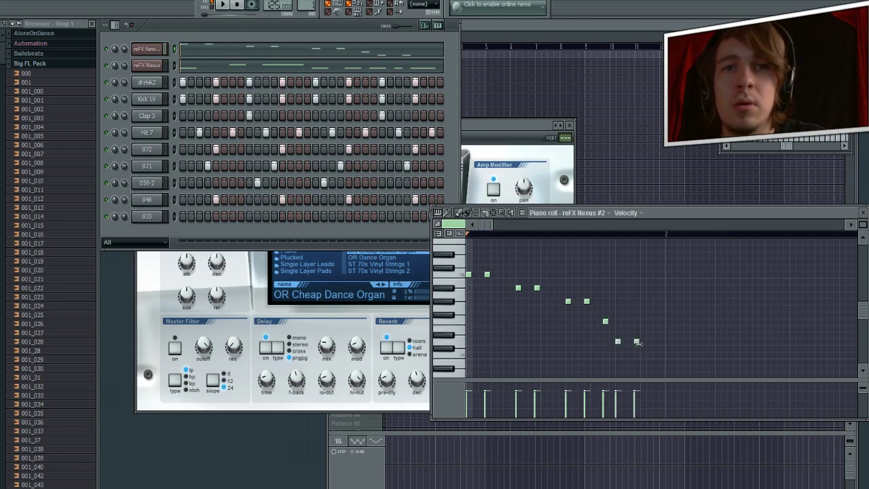
click(223, 4)
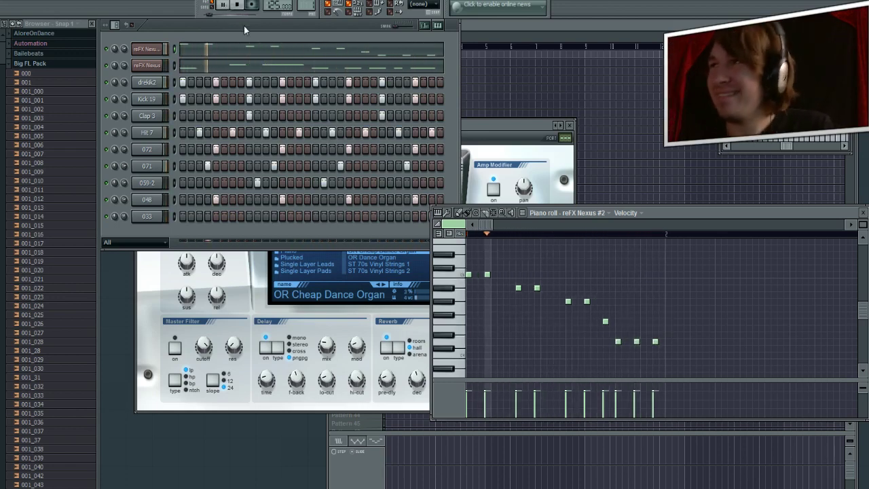
- Add in-between melody notes C on step 27, F# on step 19, G# on step 11 and D# on step 3, then close the piano roll and stop playback
click(630, 354)
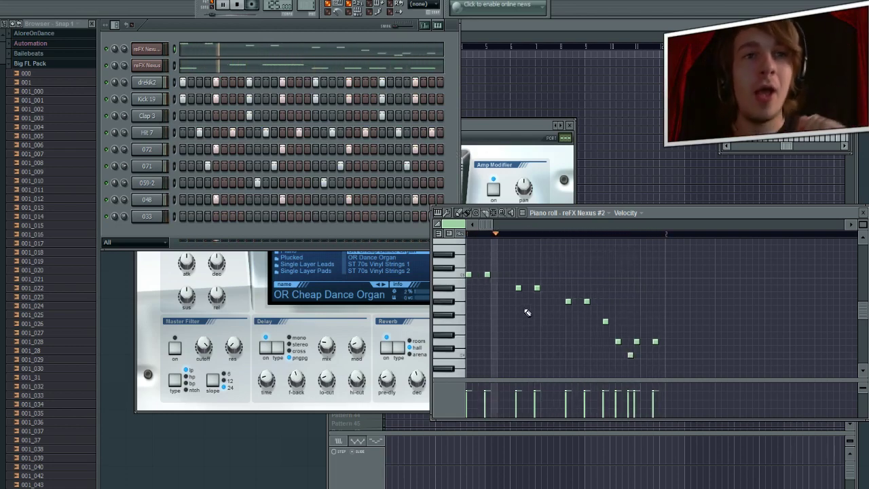
click(581, 314)
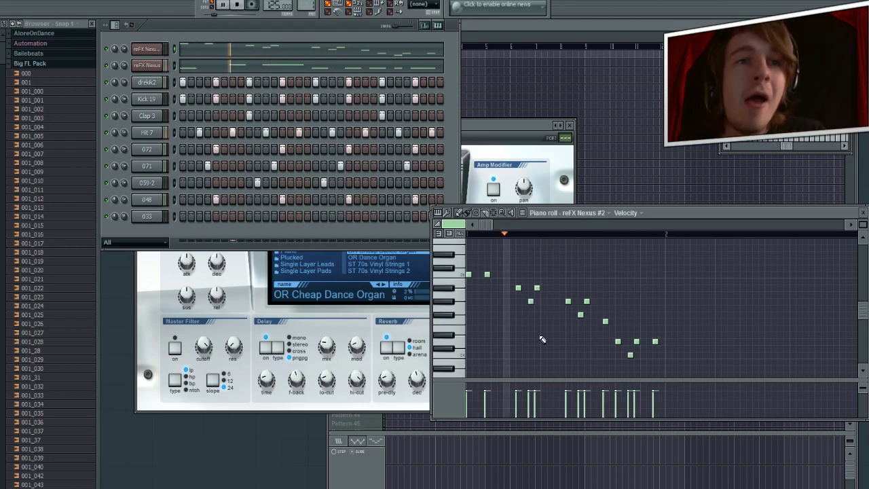
click(531, 301)
click(486, 274)
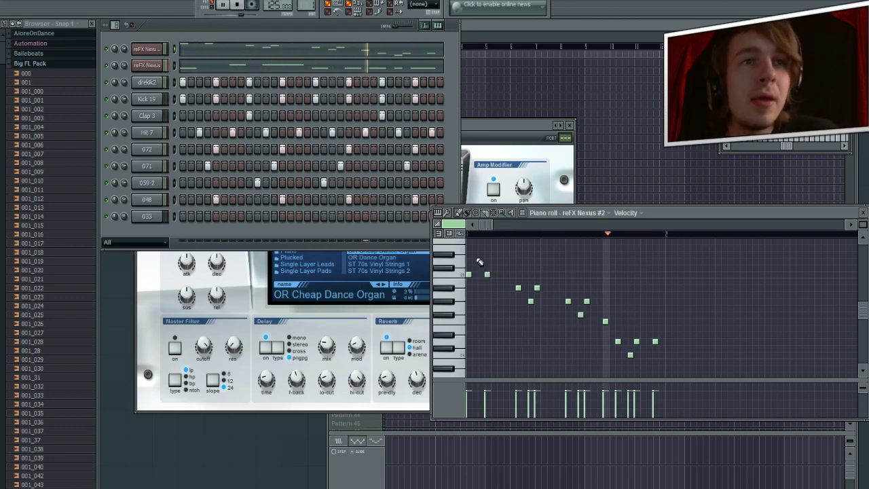
click(480, 254)
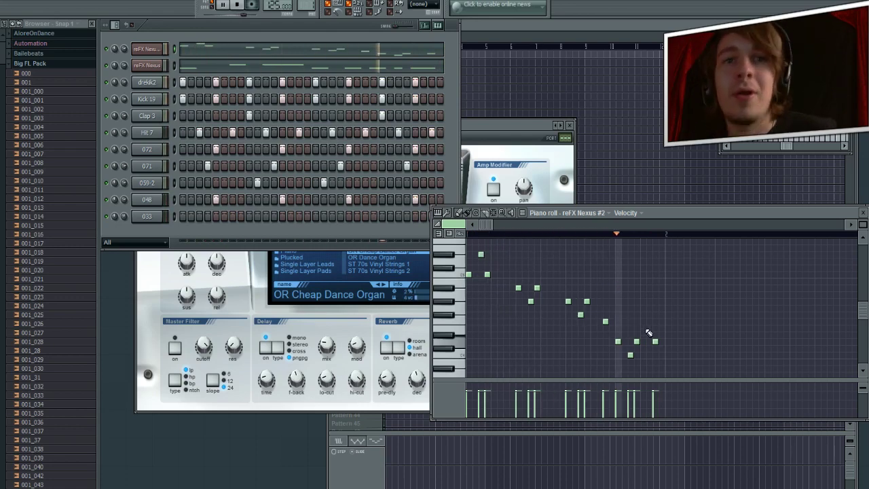
click(862, 213)
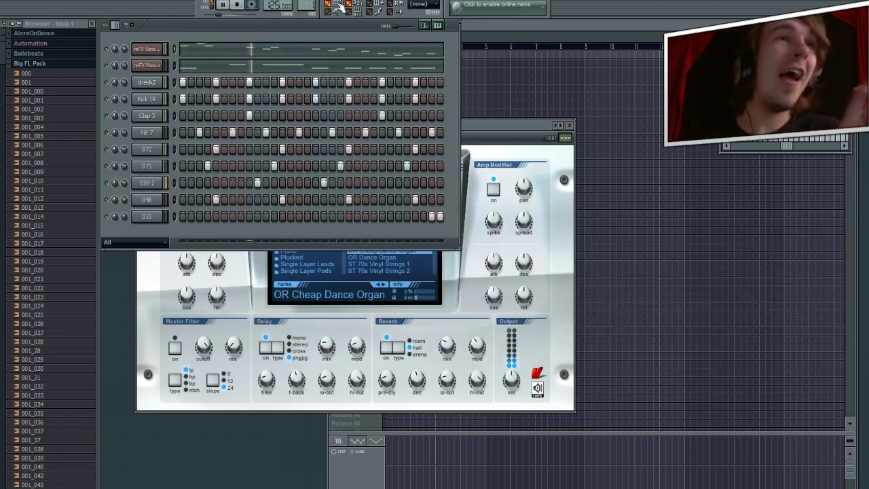
click(238, 5)
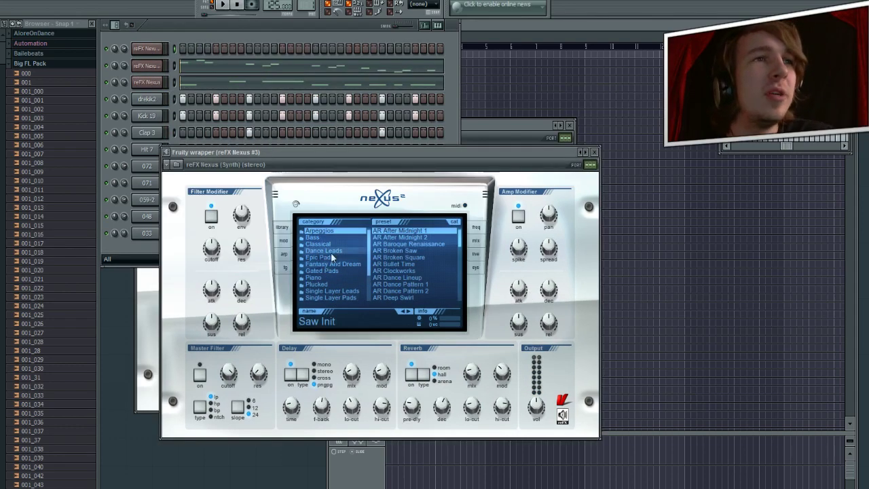
- Audition the Dance Leads presets LD Come with me 2, LD Dutch Style 1 and LD Hardsaw on the third Nexus
click(327, 251)
click(411, 280)
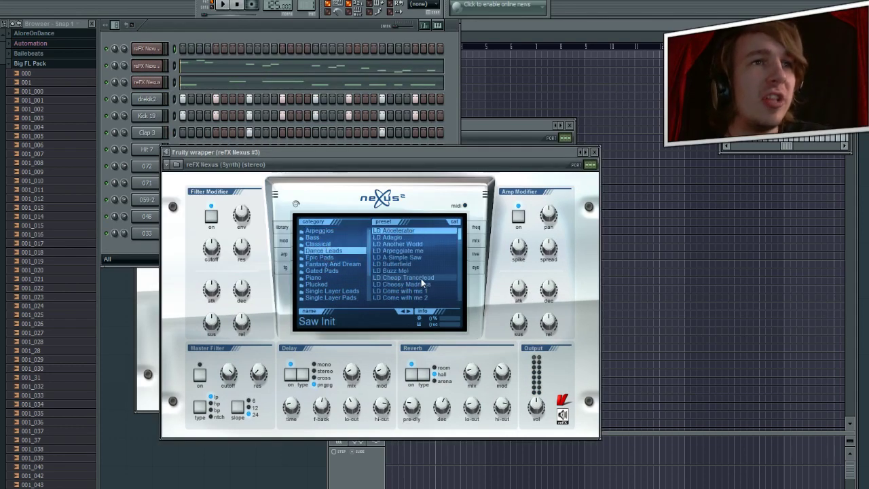
click(421, 258)
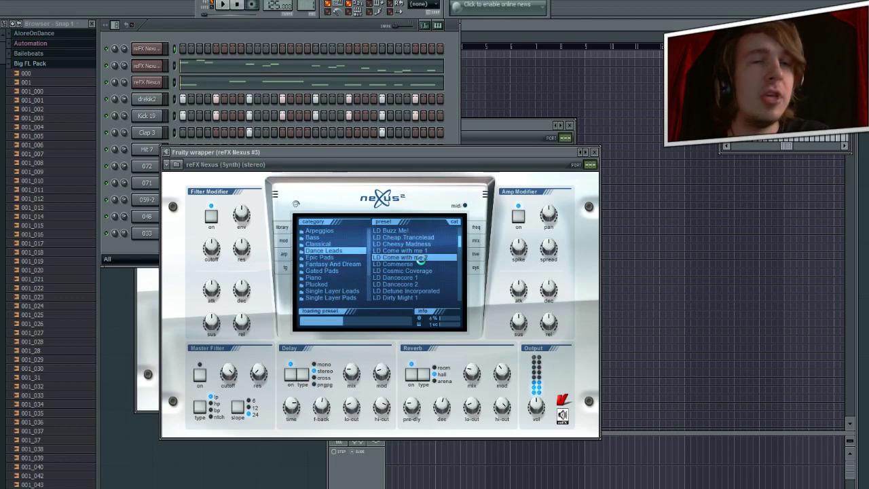
scroll(421, 259, down, 3)
click(421, 259)
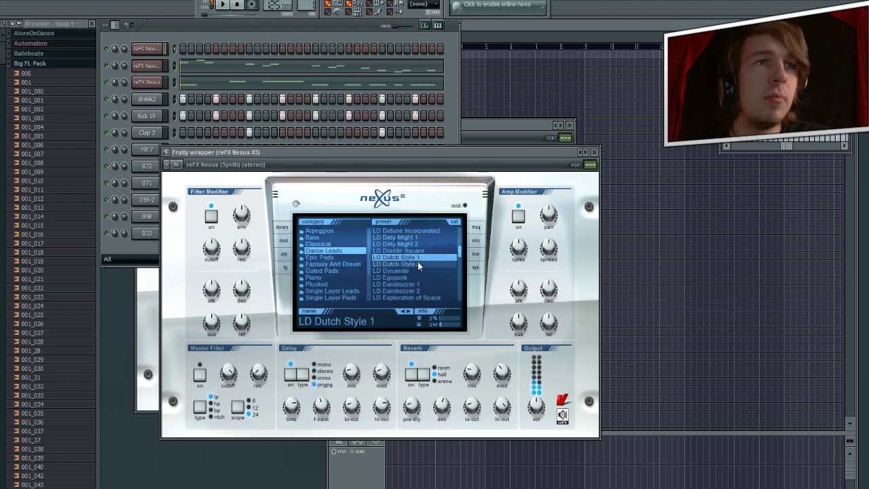
scroll(415, 261, down, 5)
click(412, 263)
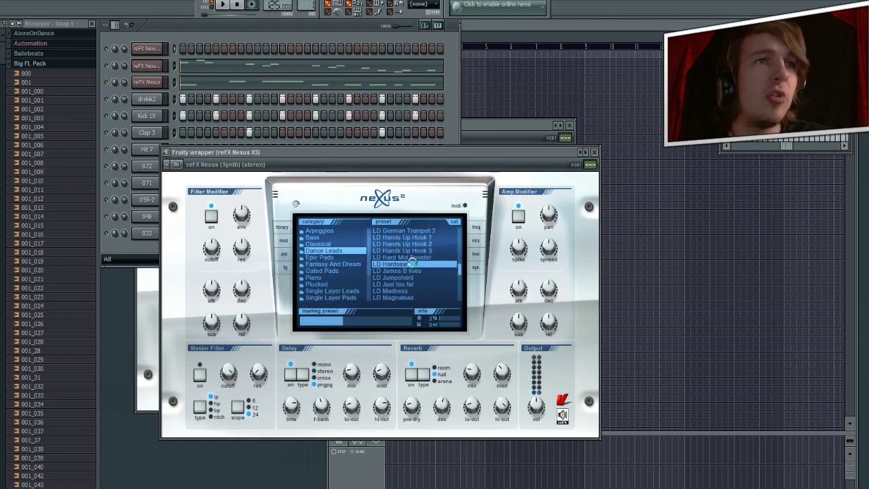
- Audition the Epic Pads presets PD Analog meets Digital and PD Geneva Swell 1 on the third Nexus
click(319, 257)
click(404, 251)
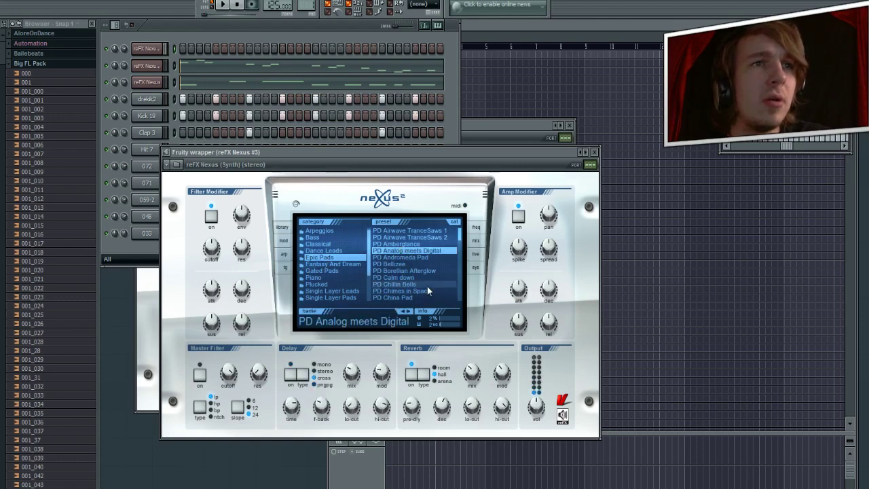
scroll(427, 285, down, 5)
click(407, 277)
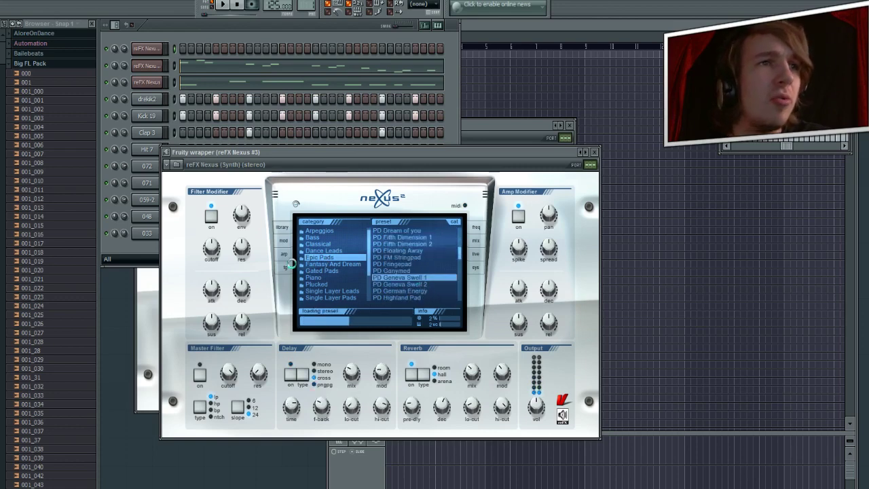
- Audition the Fantasy And Dream presets SY Bellyzee and SY Dreamy SQPluck on the third Nexus
click(339, 263)
click(427, 255)
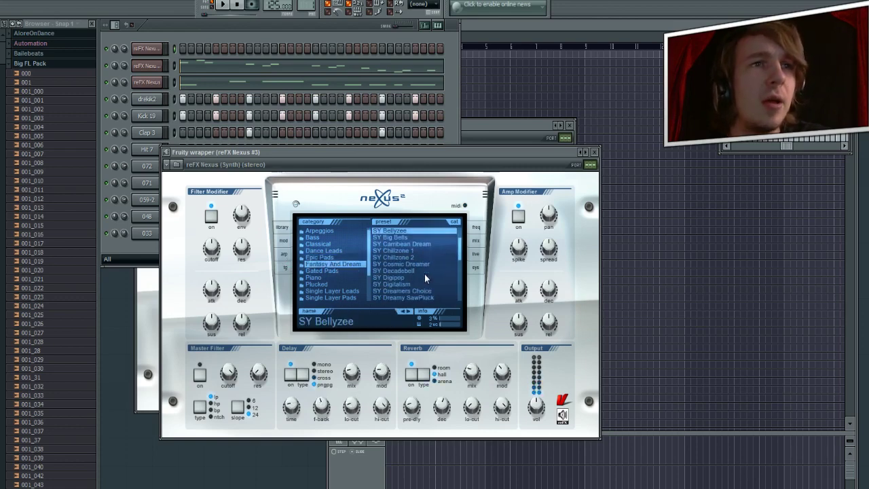
click(424, 274)
scroll(425, 273, down, 5)
click(417, 272)
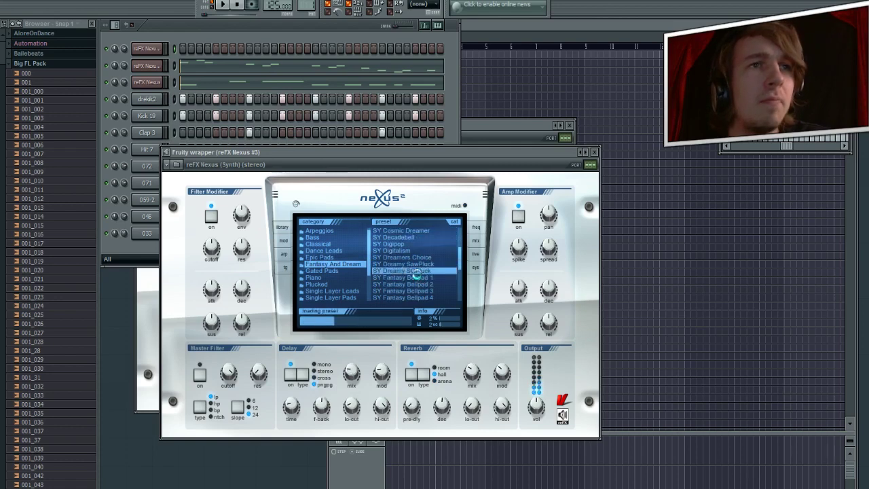
- Audition the Single Layer Leads presets LD Attack Lead 4 and LD Dance Saw 8 on the third Nexus
click(329, 288)
scroll(329, 287, down, 2)
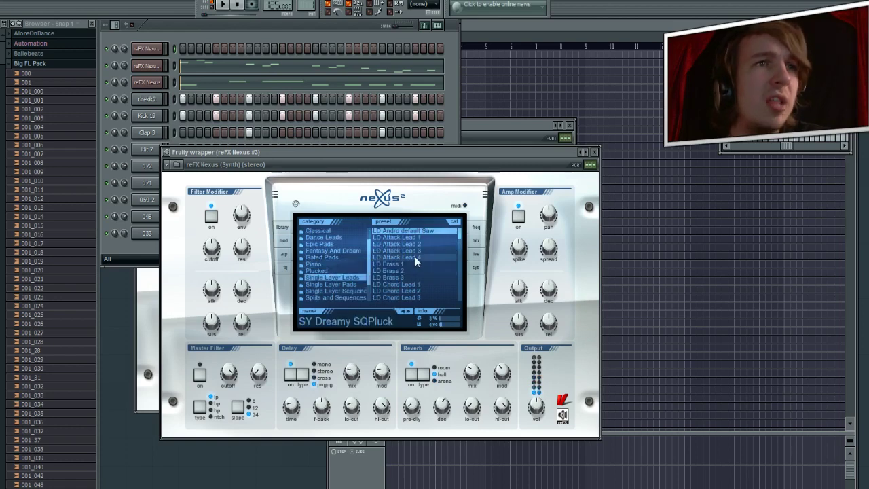
click(416, 256)
scroll(423, 281, down, 12)
click(412, 283)
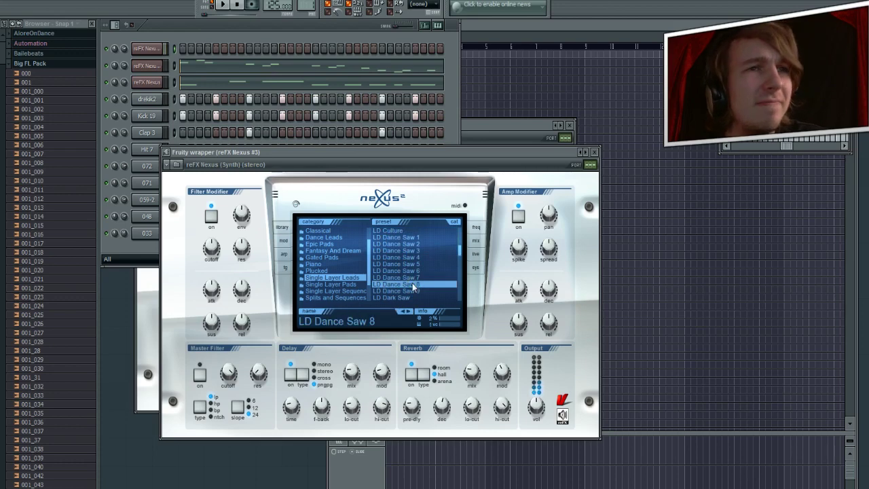
- Audition the Single Layer Leads presets LD Detuned Lead 5 and LD Hands Up! 7 on the third Nexus
scroll(410, 282, down, 8)
click(410, 282)
scroll(405, 283, down, 10)
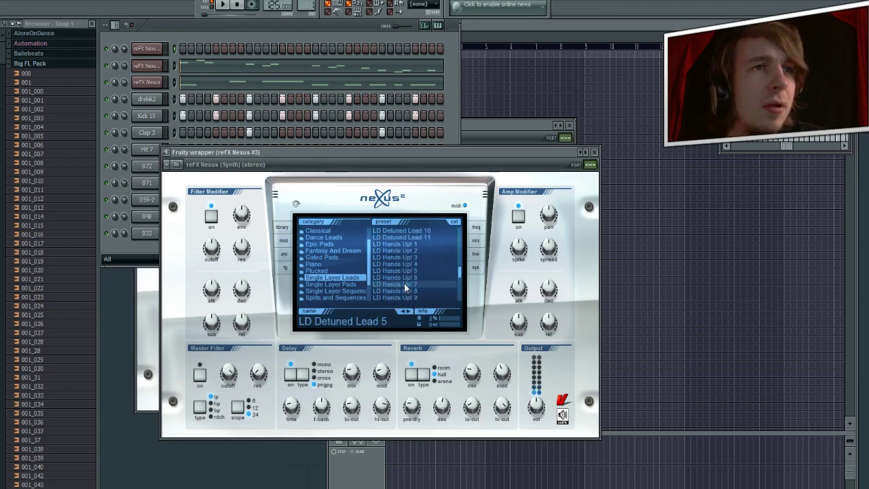
click(404, 283)
- Audition the Single Layer Pads presets PD Ambient Pad 3, PD Phasing Pad 3, PD Phasing Pad 2 and PD Simple Pad 2
click(328, 283)
click(400, 251)
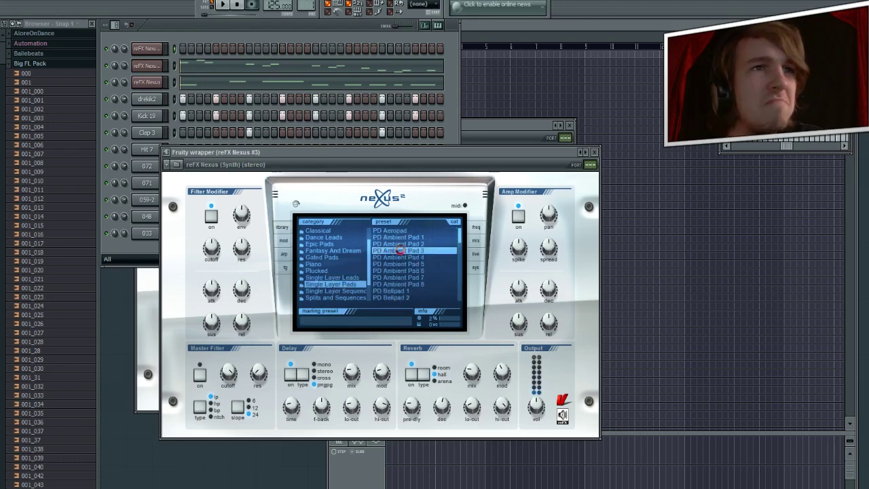
scroll(407, 290, down, 5)
click(401, 282)
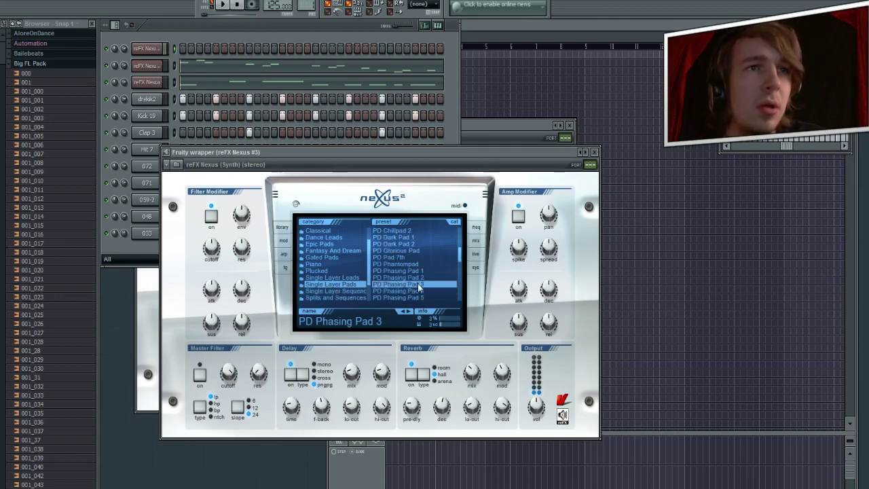
click(419, 278)
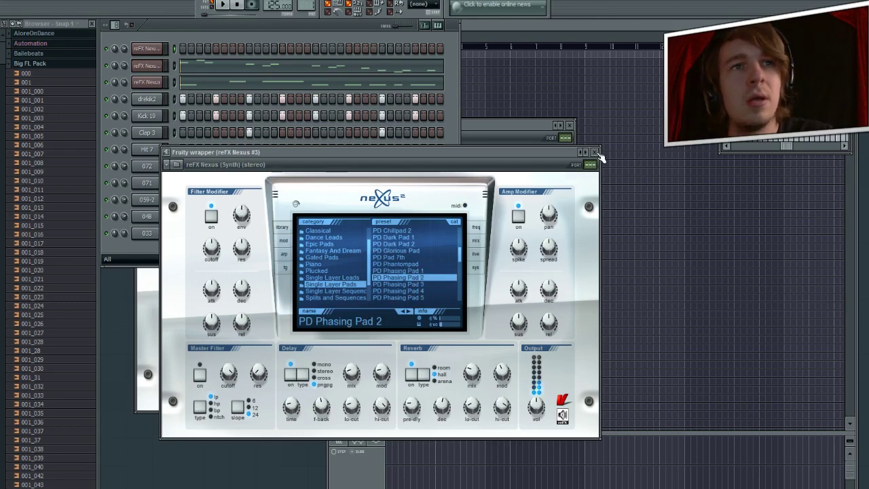
click(426, 251)
scroll(421, 272, down, 5)
click(417, 285)
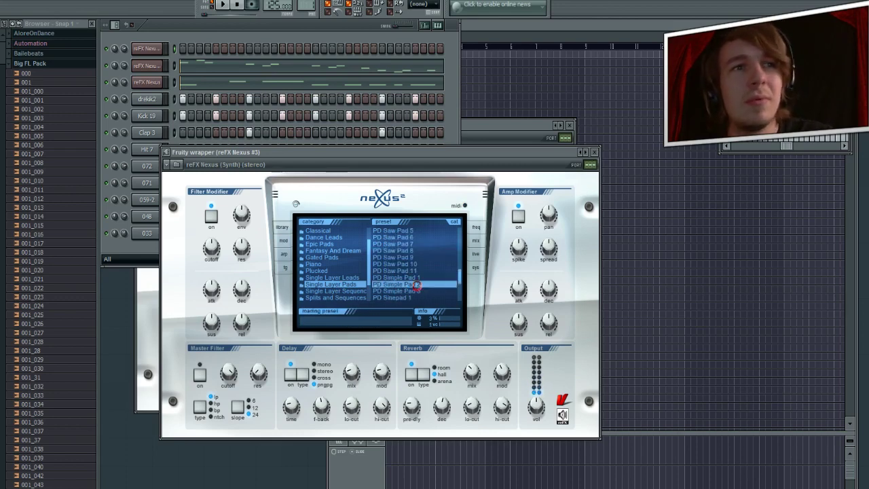
- Audition Single Layer Sequences presets on the third Nexus, including AR Minimal A, AR Minimal B and AR Roulette B
click(354, 292)
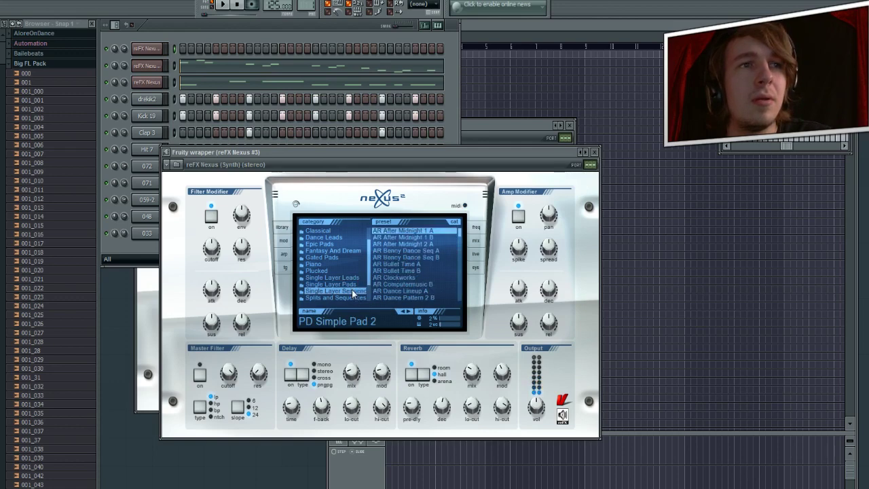
click(397, 270)
scroll(399, 278, down, 3)
click(399, 278)
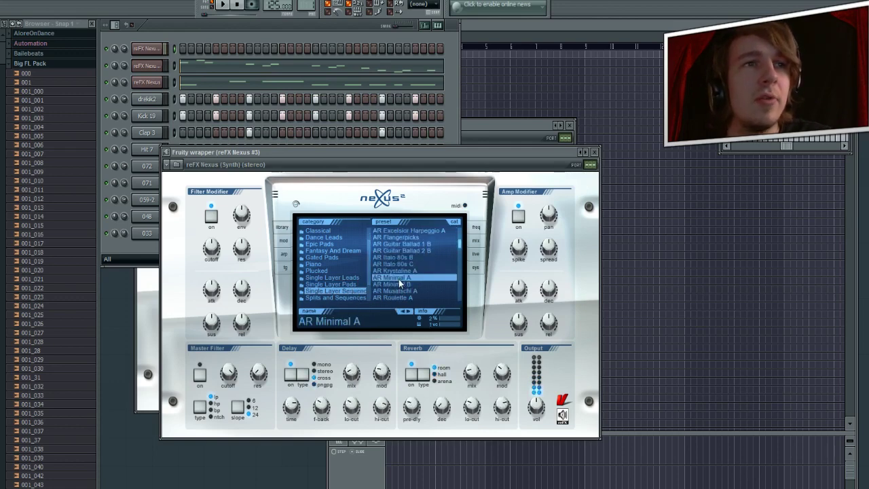
click(400, 284)
scroll(396, 279, down, 2)
click(395, 258)
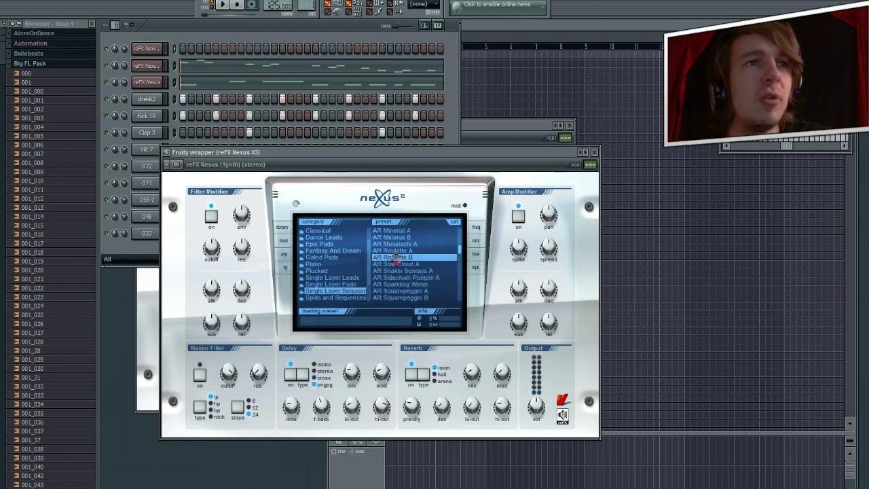
- Play the beat and audition AR Musatschi A, AR Shakin Sunrays A and AR Two Finger Madness 1 A over it
click(226, 4)
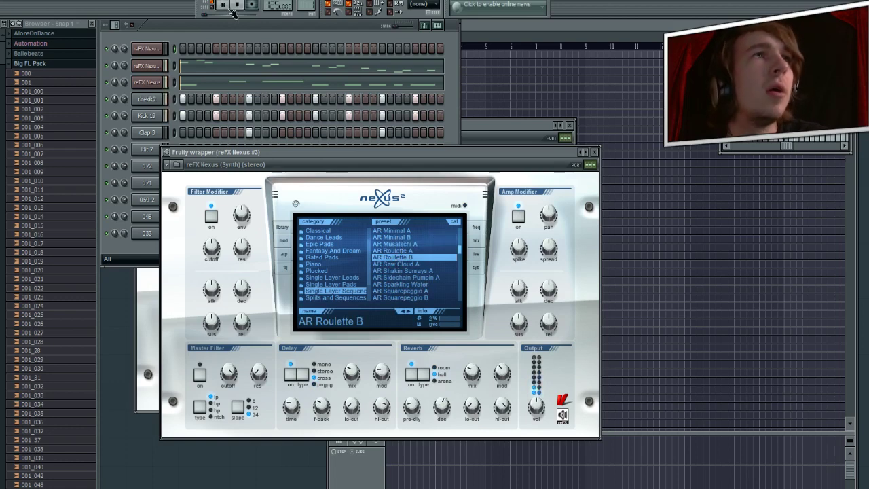
click(410, 244)
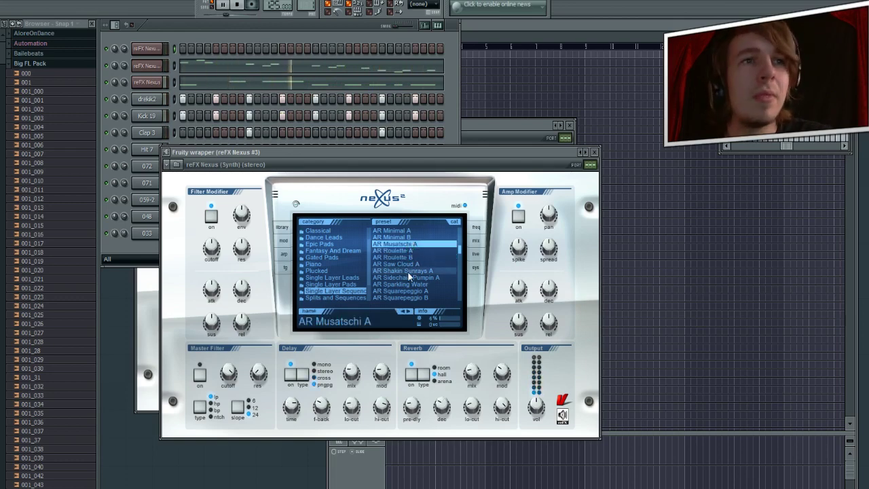
click(407, 271)
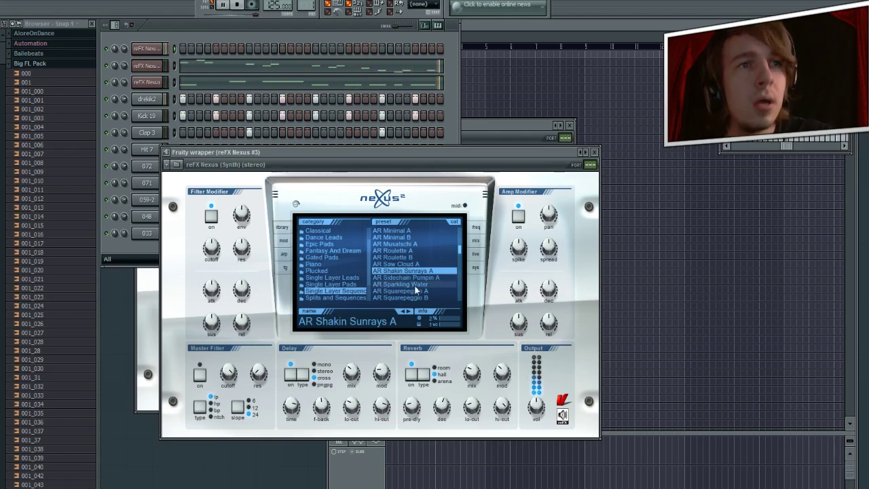
scroll(414, 287, down, 2)
scroll(415, 287, down, 1)
click(414, 285)
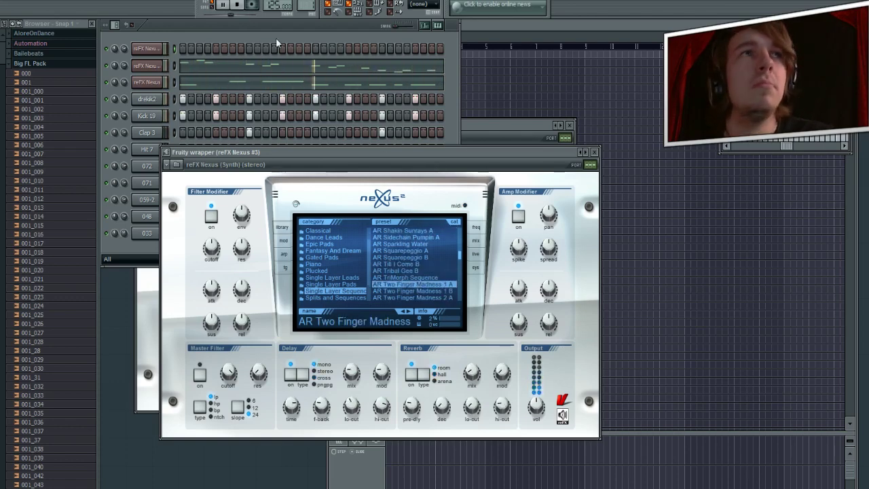
- Audition AR Two Finger Madness 3 A and AR Viral Infection 1 against the beat on the third Nexus
click(237, 6)
scroll(438, 271, down, 3)
click(418, 264)
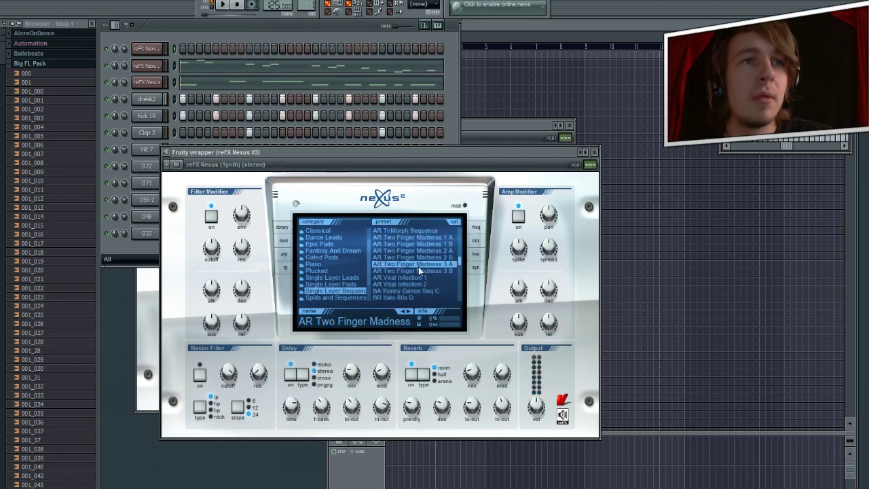
click(224, 5)
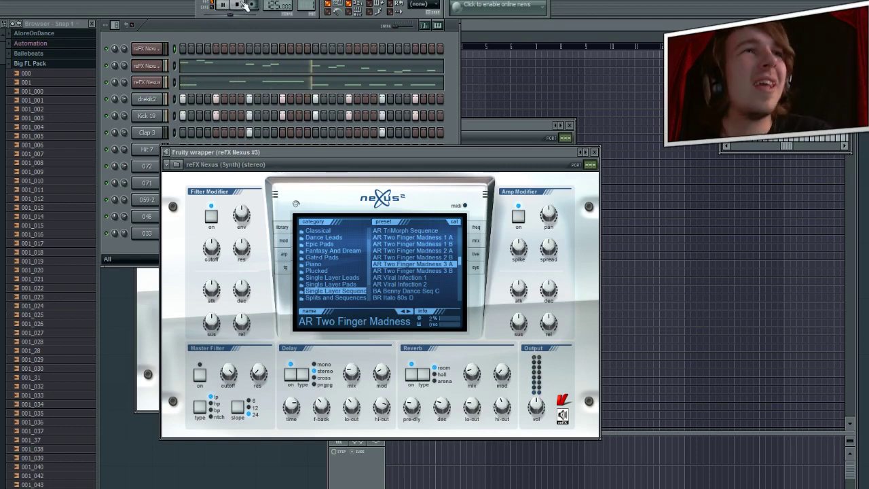
click(237, 4)
click(408, 278)
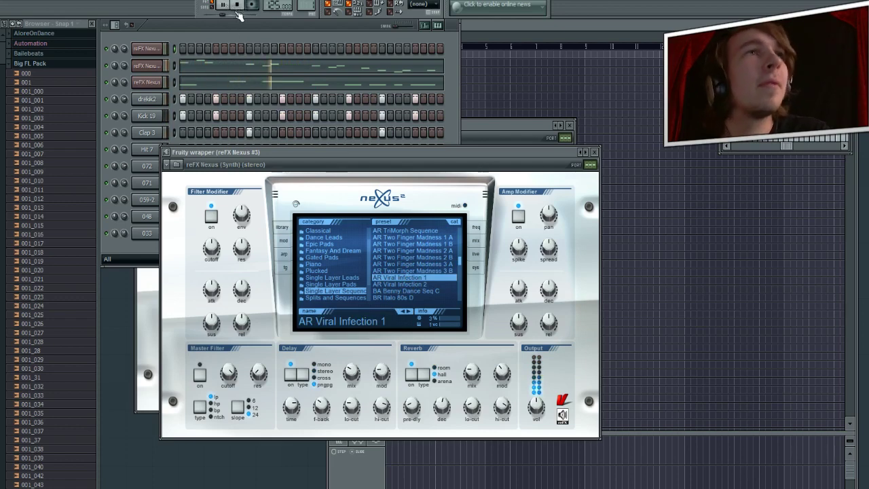
- Draw four consecutive eight-step notes, C, D, E and D, in the third Nexus's piano roll and play the pattern
click(172, 47)
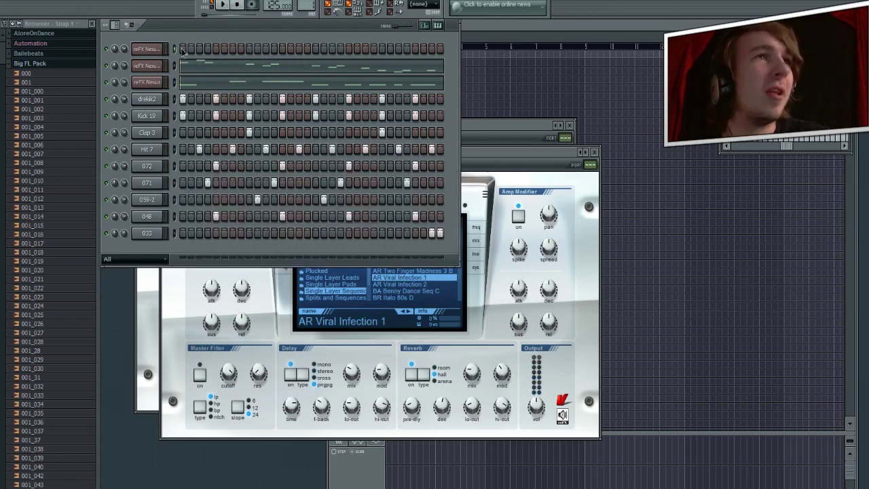
key(F7)
drag(472, 377, 536, 332)
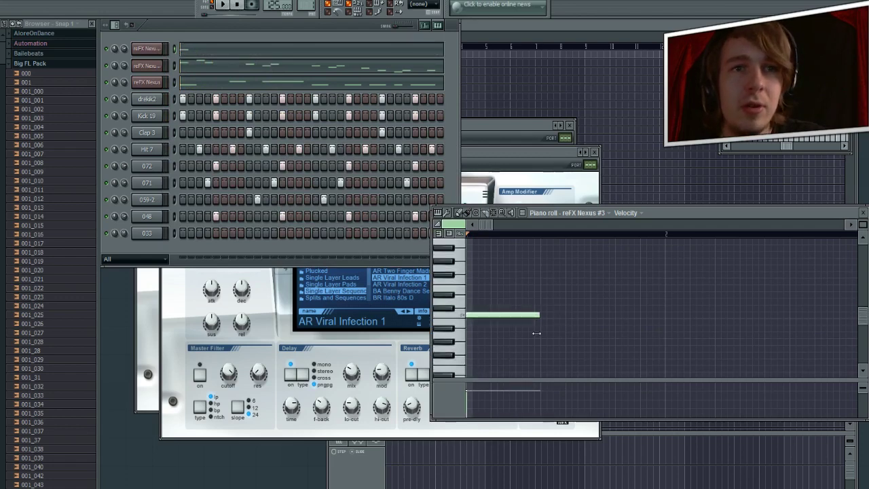
click(519, 302)
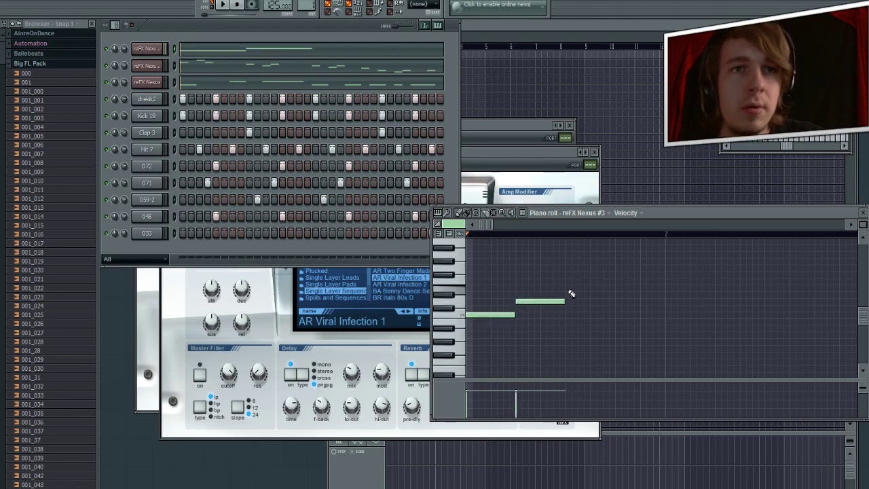
click(568, 289)
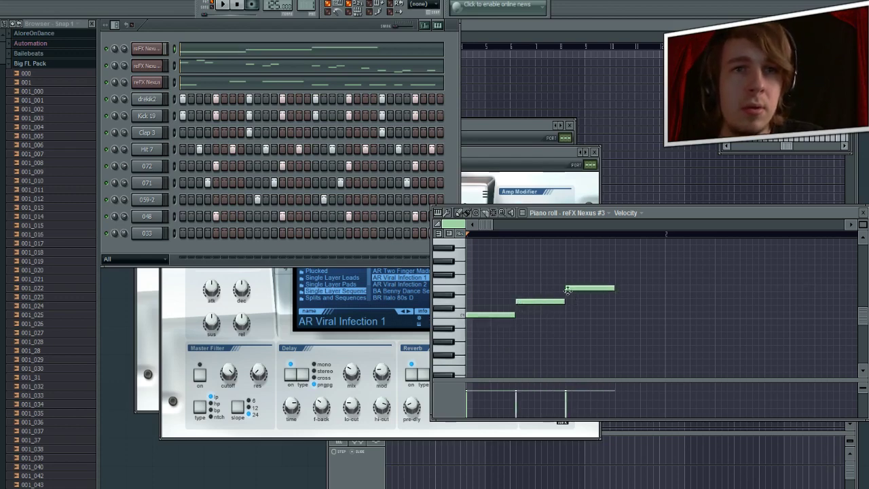
click(618, 304)
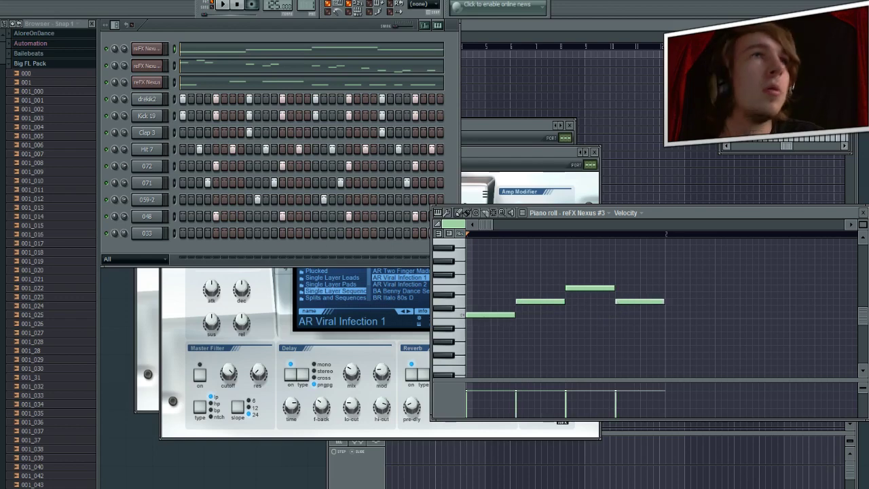
click(127, 56)
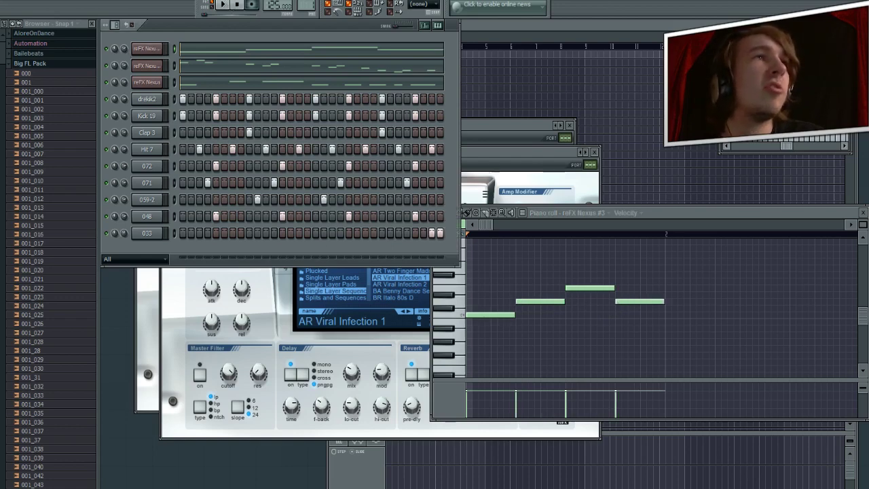
click(222, 5)
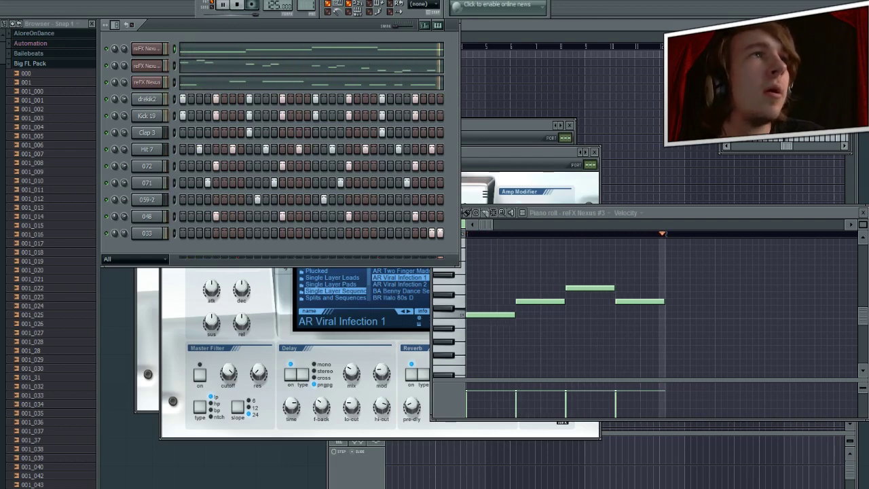
- Close the piano roll and audition AR Viral Infection 2, BA Benny Dance Seq C and DL LoFi Lead A with the pattern playing
click(863, 213)
click(397, 287)
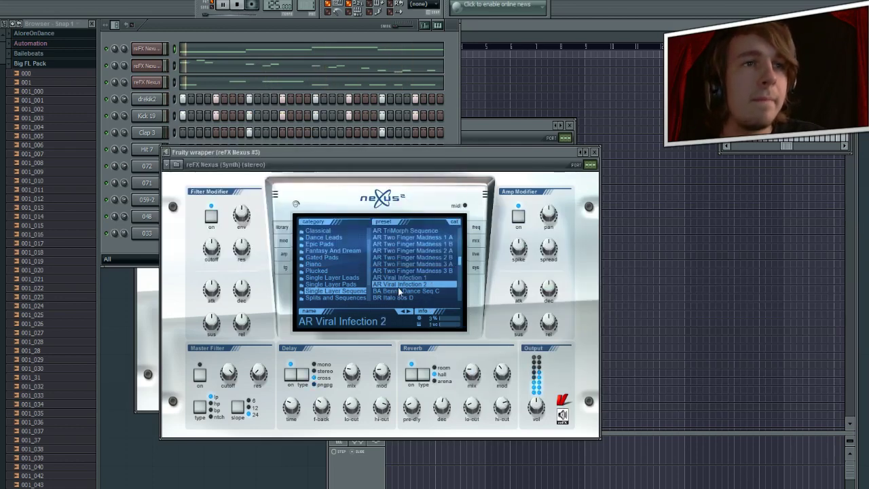
scroll(397, 287, down, 2)
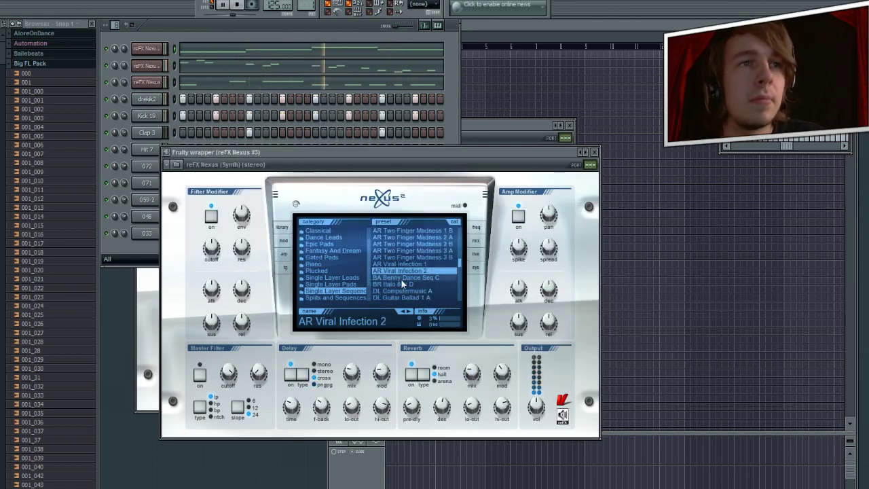
click(401, 278)
scroll(402, 268, down, 5)
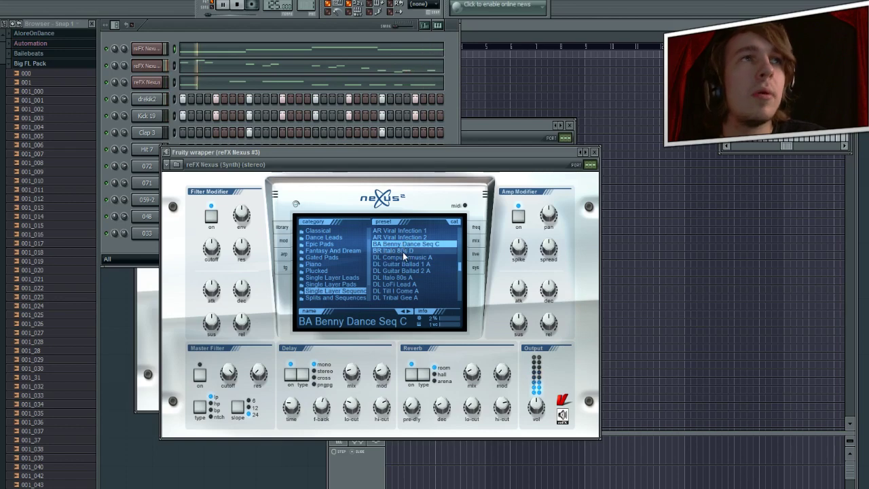
click(403, 254)
scroll(403, 257, down, 4)
click(403, 258)
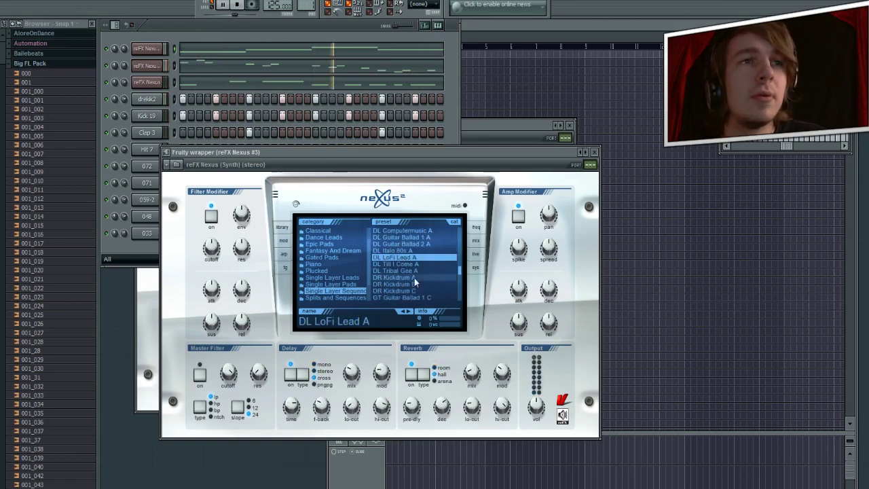
- Audition GT Guitar Ballad 1 C, GT Till I Come C and LD Two Finger Madness 1 C with the pattern playing
scroll(412, 270, down, 7)
click(408, 252)
scroll(408, 251, down, 2)
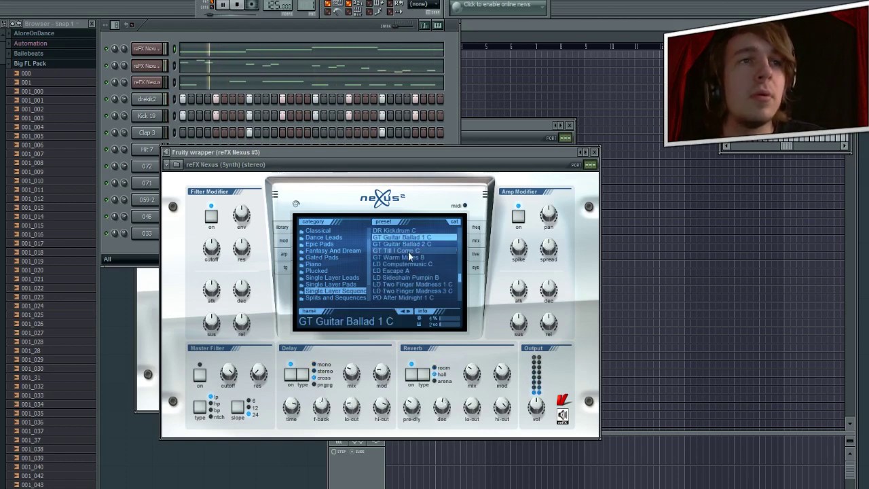
click(408, 251)
scroll(408, 251, down, 2)
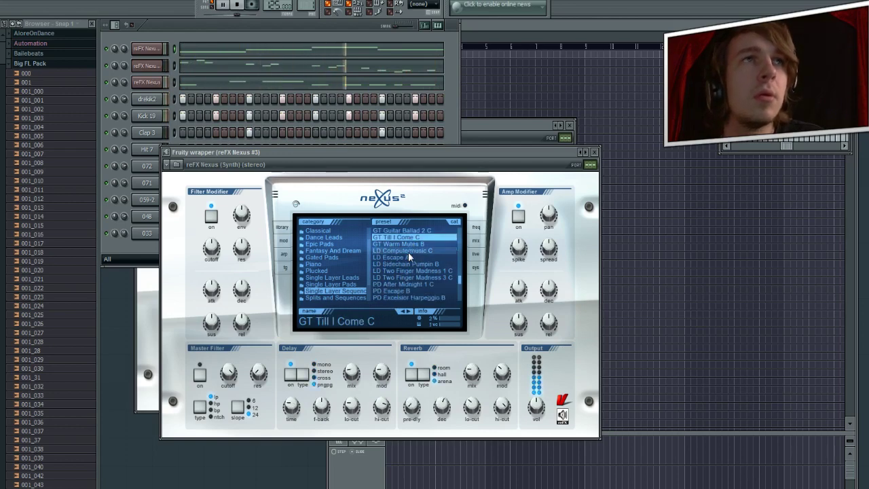
click(402, 272)
scroll(403, 272, down, 5)
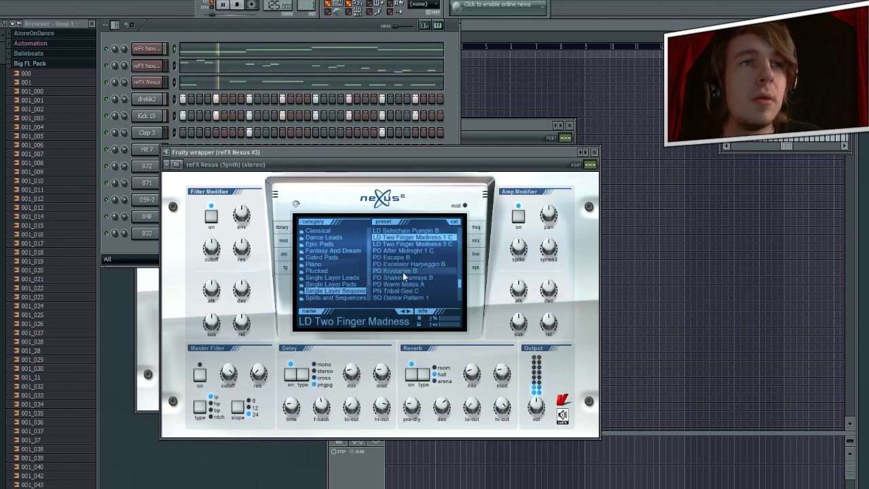
- Try PD Krystaline B, load SQ Dance Pattern 1 on the third Nexus, close its window and stop playback
click(403, 272)
scroll(403, 272, down, 4)
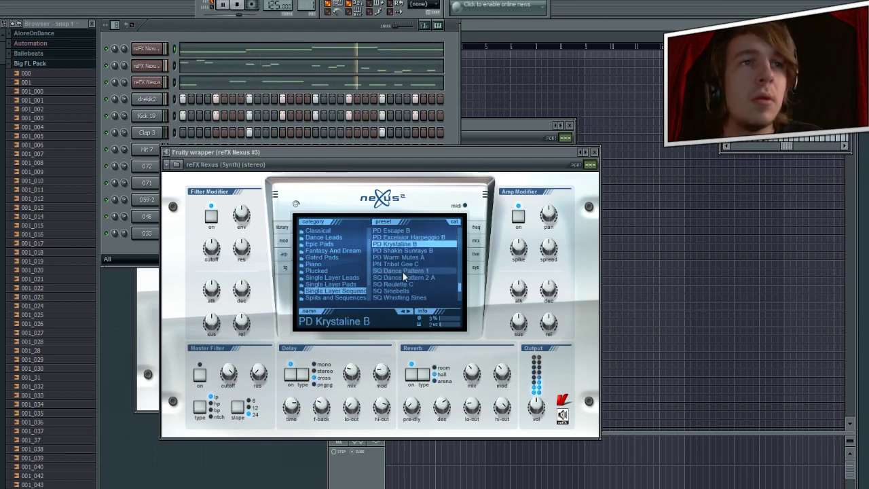
click(403, 271)
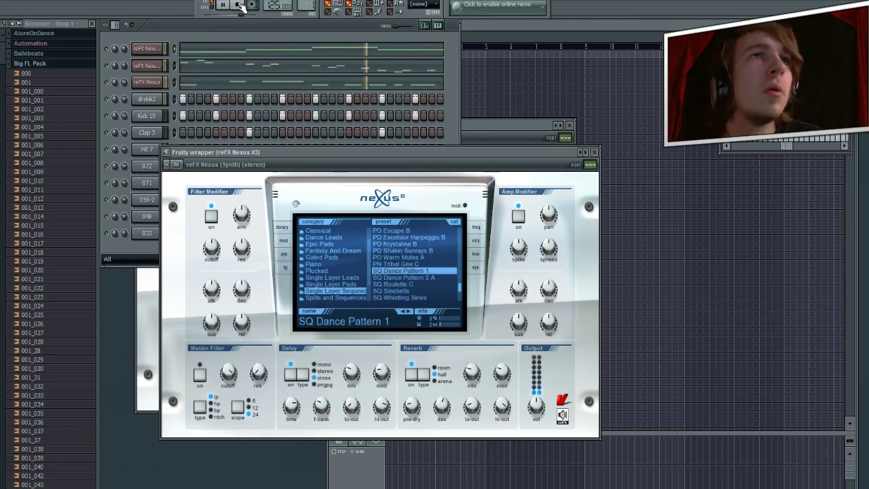
click(594, 152)
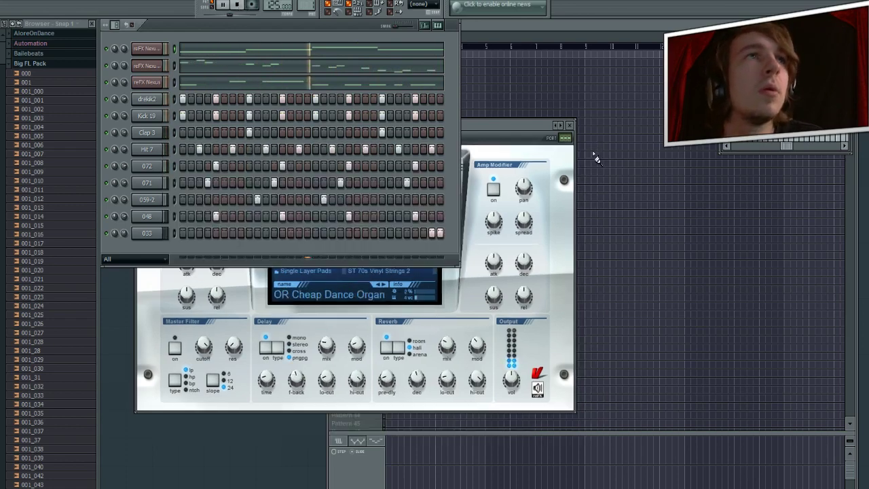
click(239, 5)
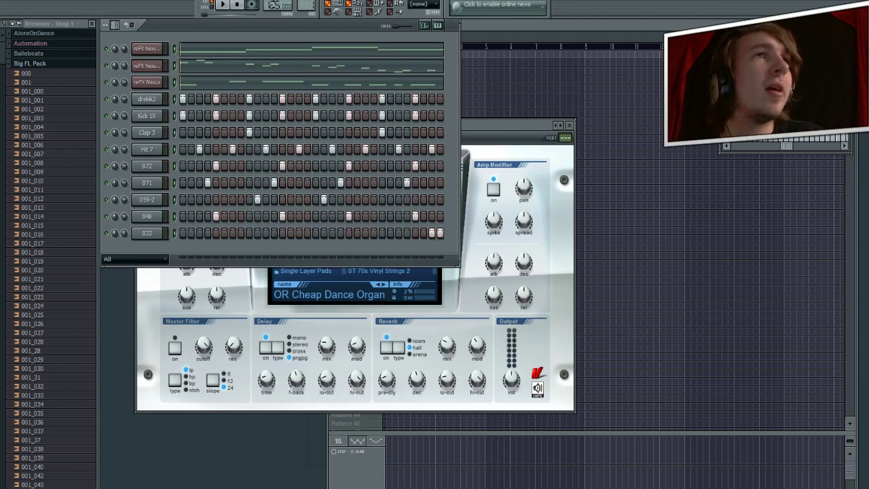
- Copy pattern 1's channel contents into pattern 2 and open the second Nexus's piano roll there
click(307, 6)
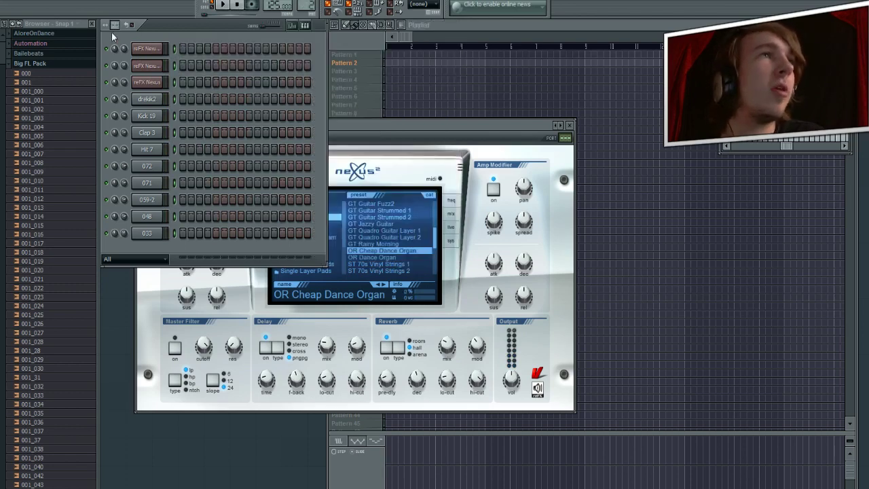
drag(308, 5, 287, 25)
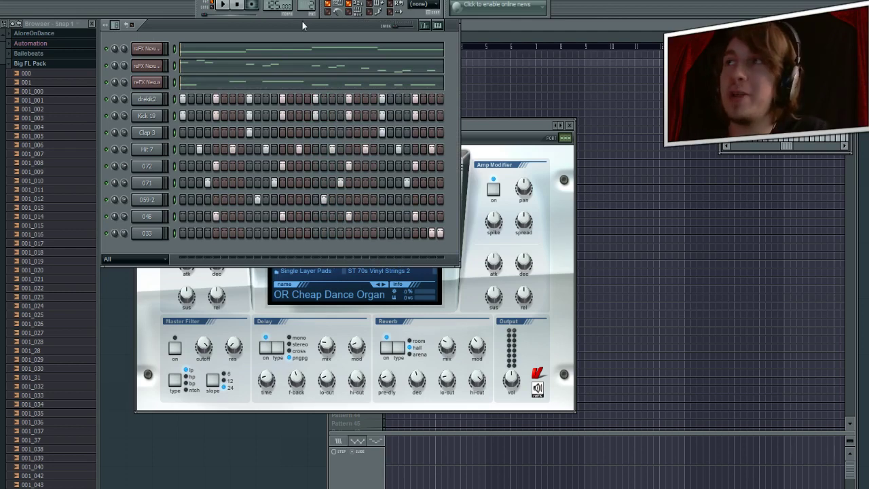
click(179, 80)
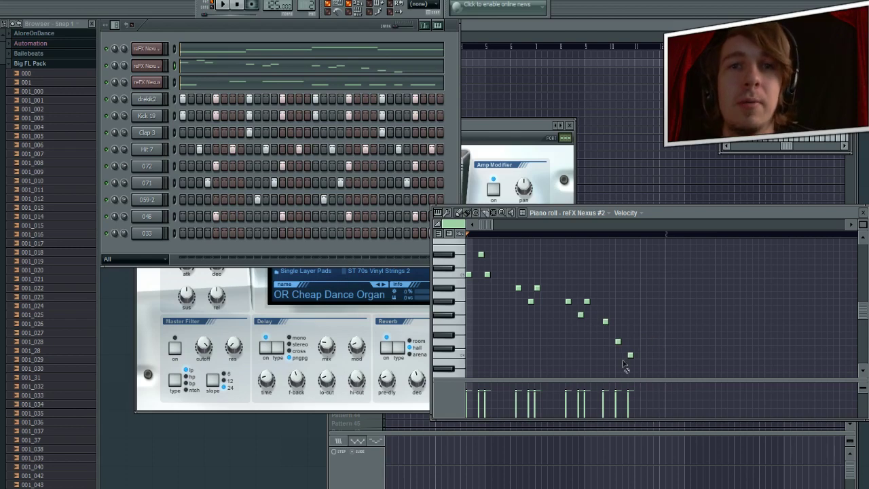
- Delete all of the second Nexus's melody notes from its piano roll in pattern 2
right_click(630, 355)
right_click(618, 342)
right_click(604, 321)
right_click(580, 314)
right_click(568, 301)
right_click(530, 301)
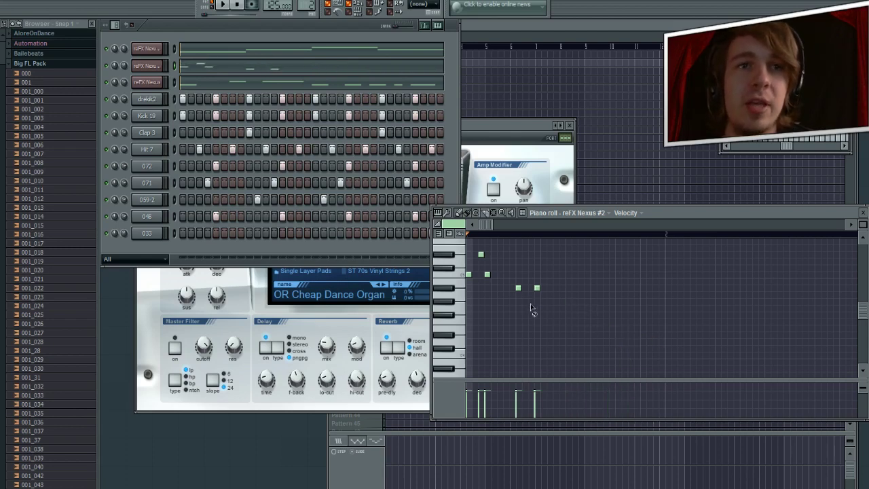
right_click(487, 274)
right_click(537, 288)
right_click(481, 254)
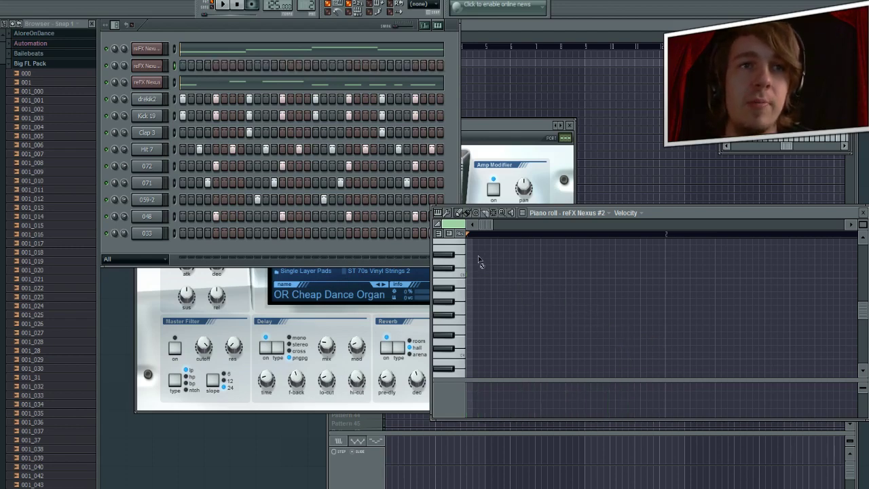
- Draw six one-step C notes at uneven spacing across the first half of the second Nexus's piano roll
click(473, 356)
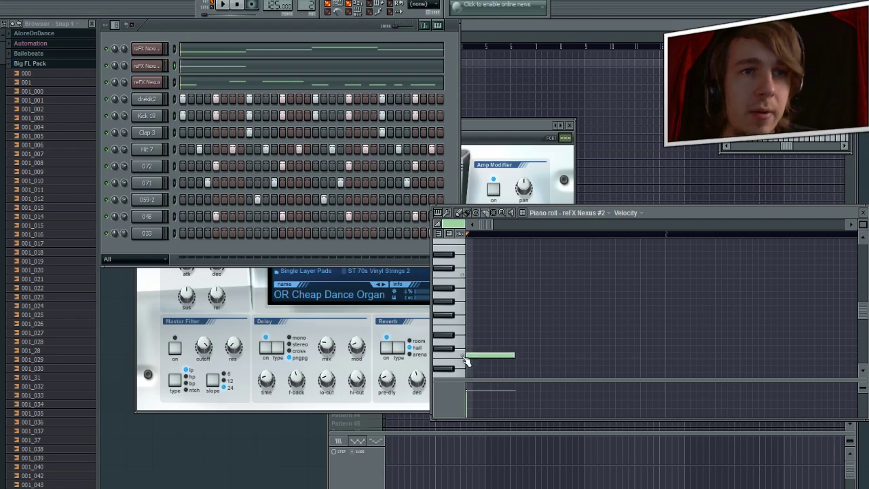
drag(505, 356, 470, 356)
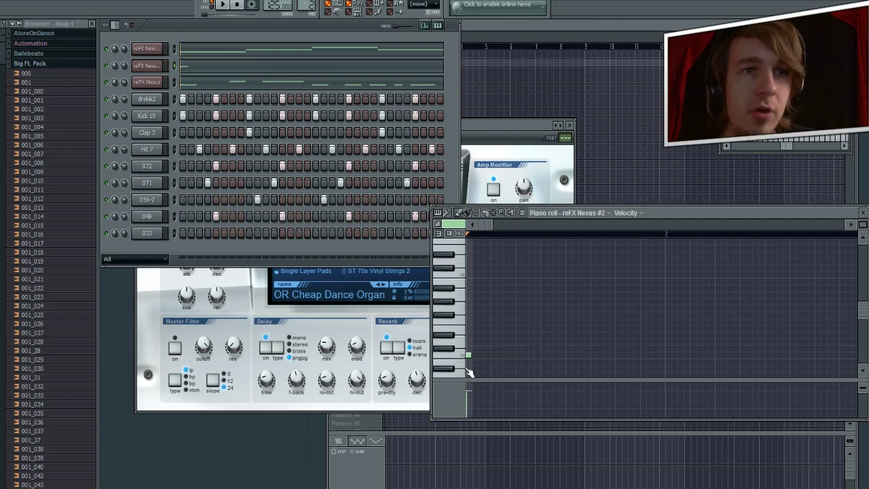
click(506, 356)
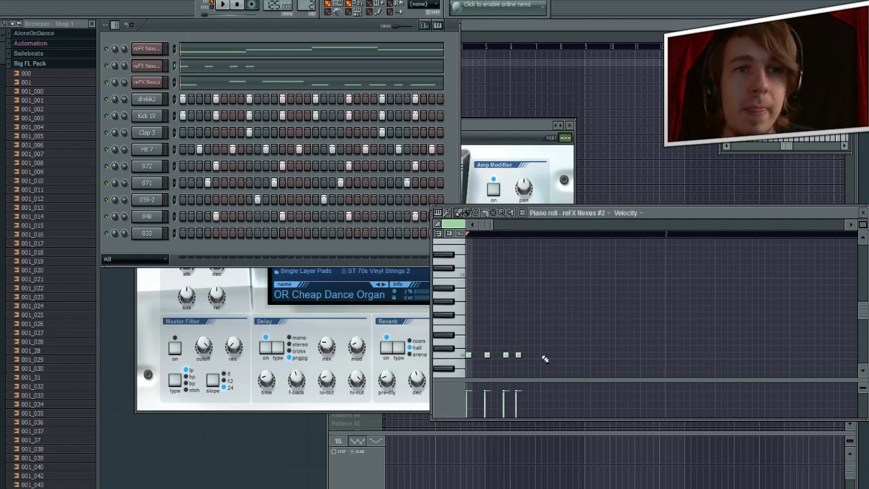
click(535, 355)
click(555, 355)
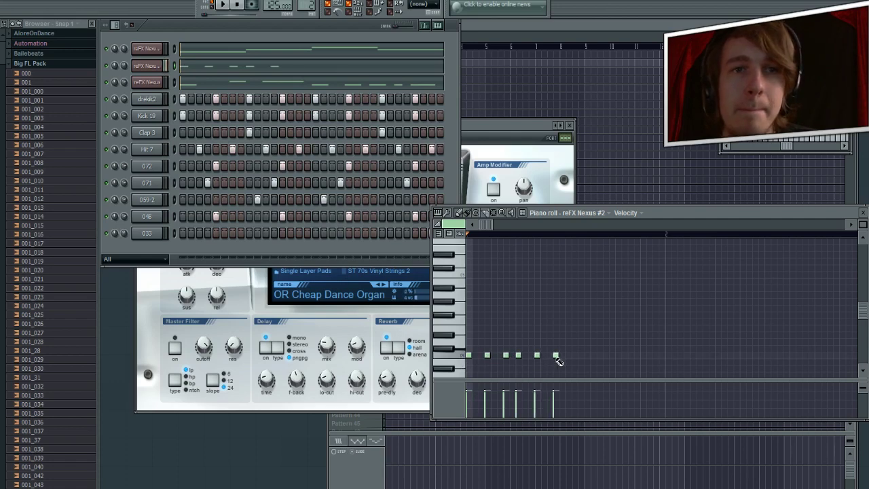
- Add three one-step lower G notes, spaced four steps apart, in the second half, close the piano roll and play the pattern briefly
scroll(604, 360, down, 2)
click(592, 355)
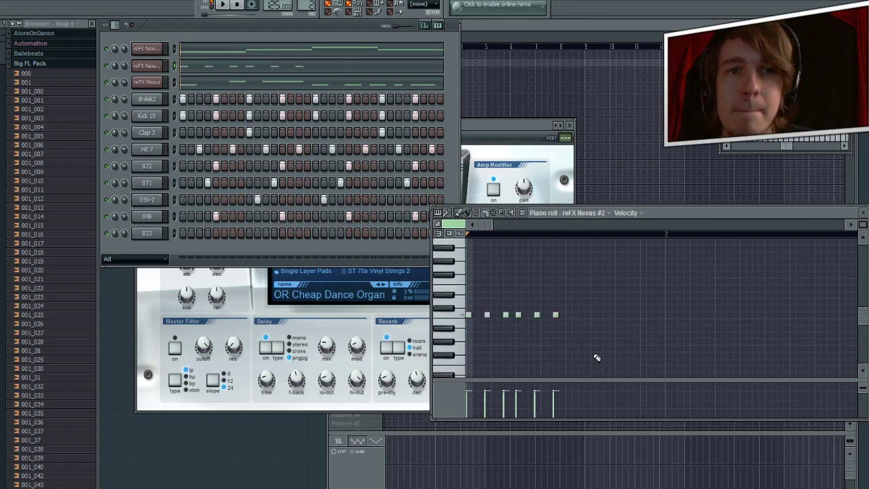
click(593, 348)
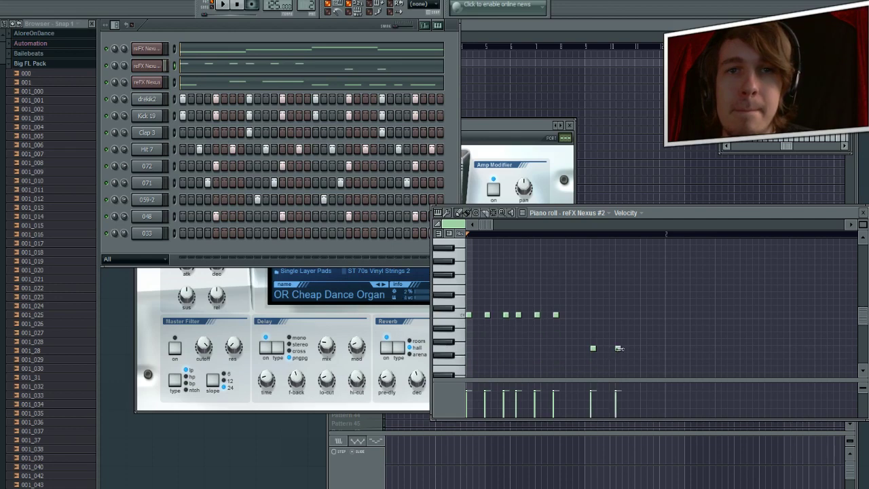
click(224, 6)
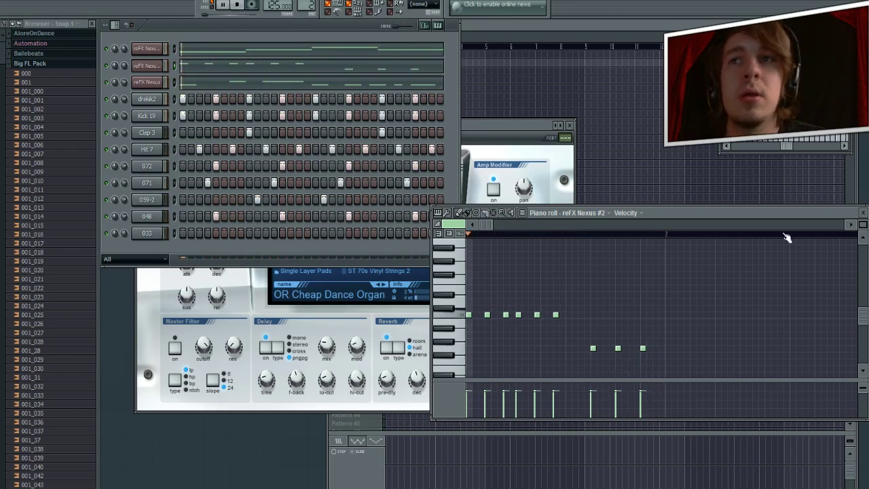
click(862, 212)
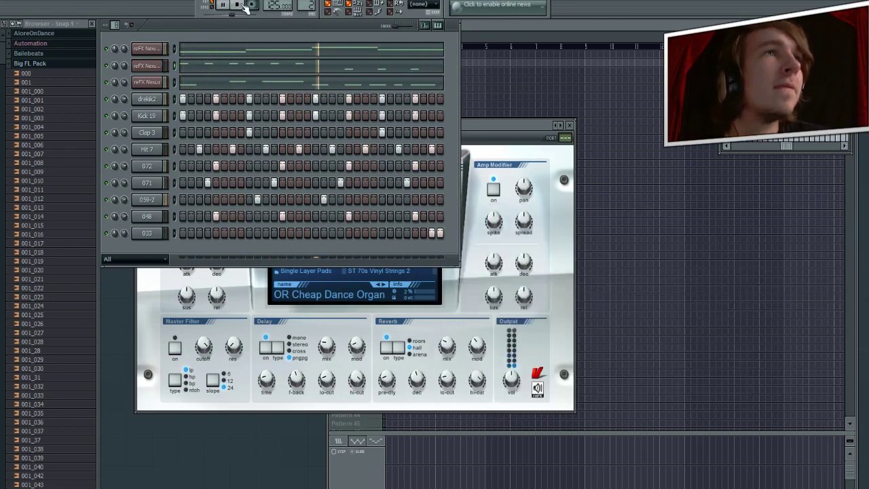
click(237, 6)
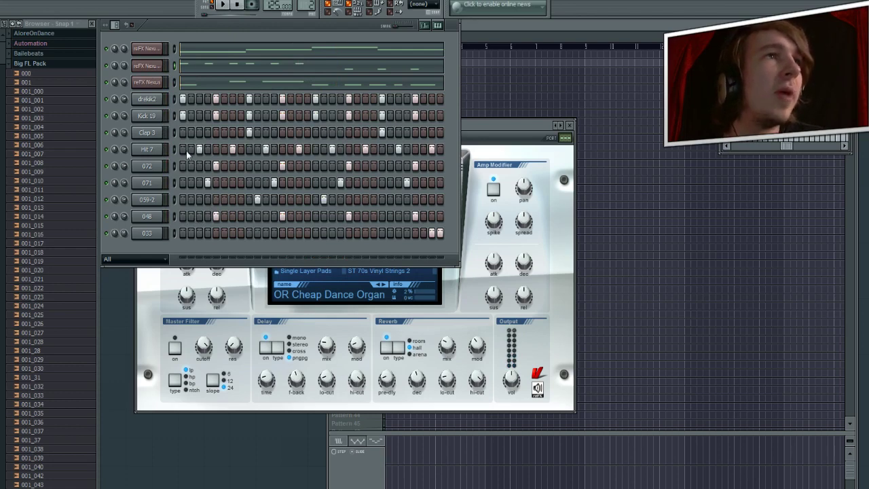
- Clear all Clap 3, Hit 7, 072 and 048 steps in pattern 2 while it plays
click(222, 5)
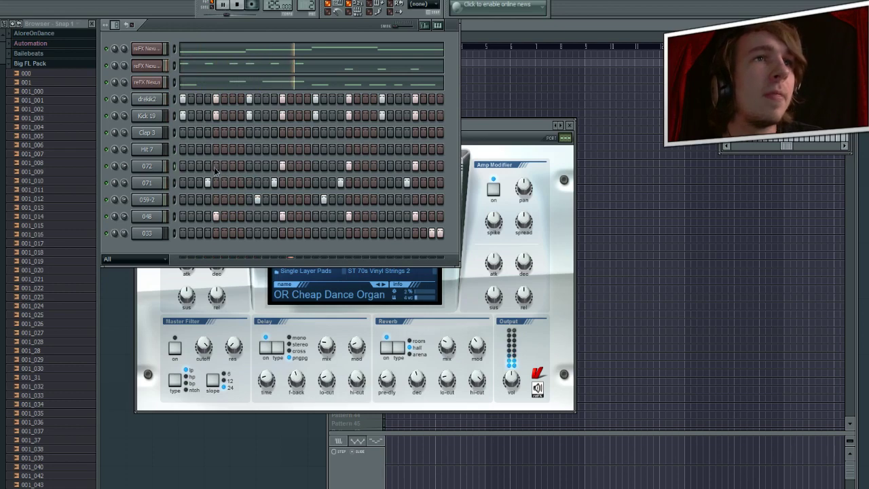
right_click(413, 216)
right_click(283, 216)
right_click(216, 215)
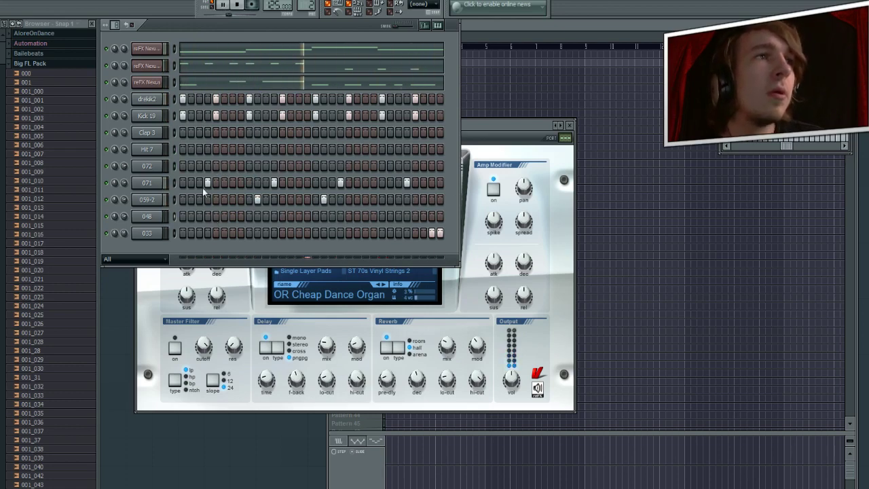
- Place Clap 3 hits on steps 5, 13, 21, 26 and 29 of pattern 2
click(216, 132)
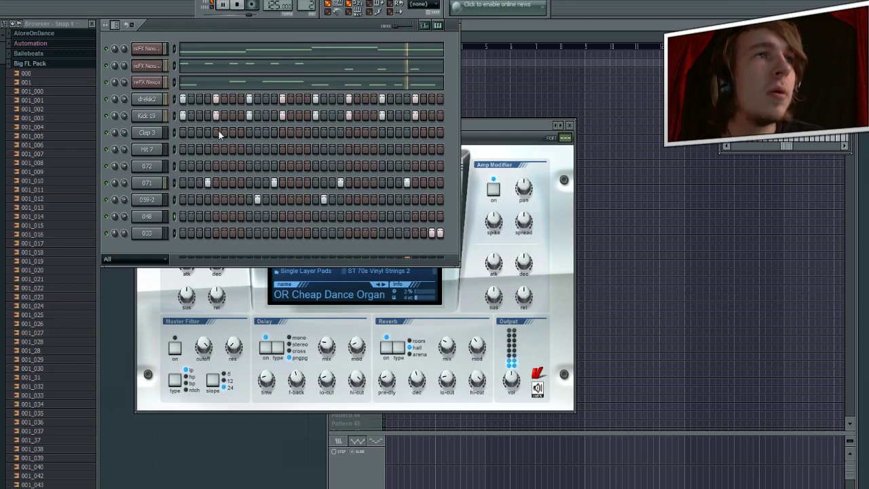
click(283, 133)
click(349, 133)
click(415, 132)
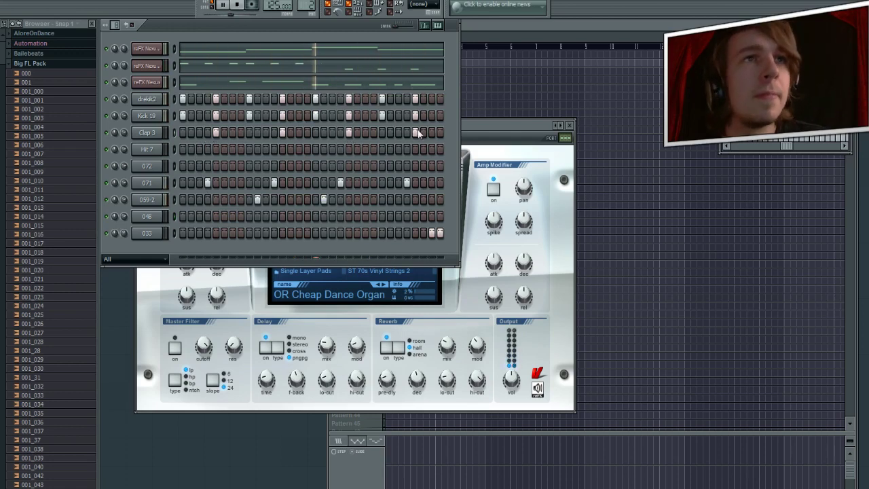
click(390, 133)
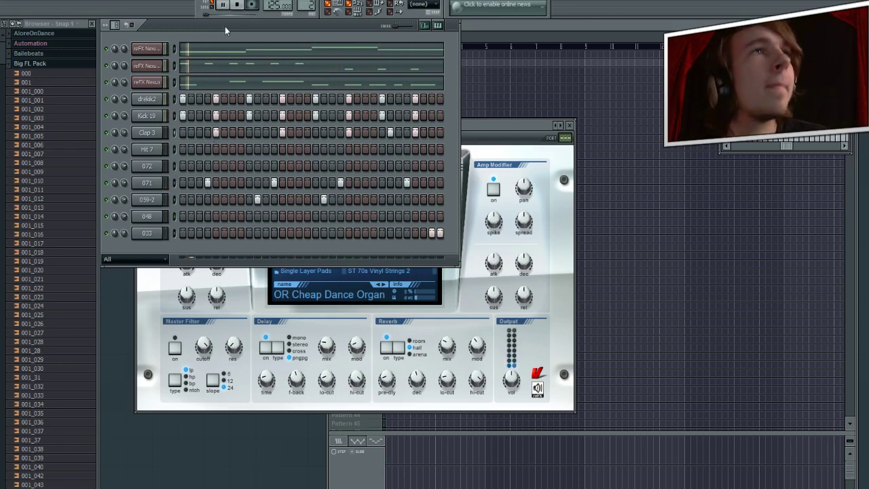
- Add a 059-2 hit on step 30 and a 071 hit on step 25, leaving 048 empty, and stop playback
click(398, 217)
click(422, 201)
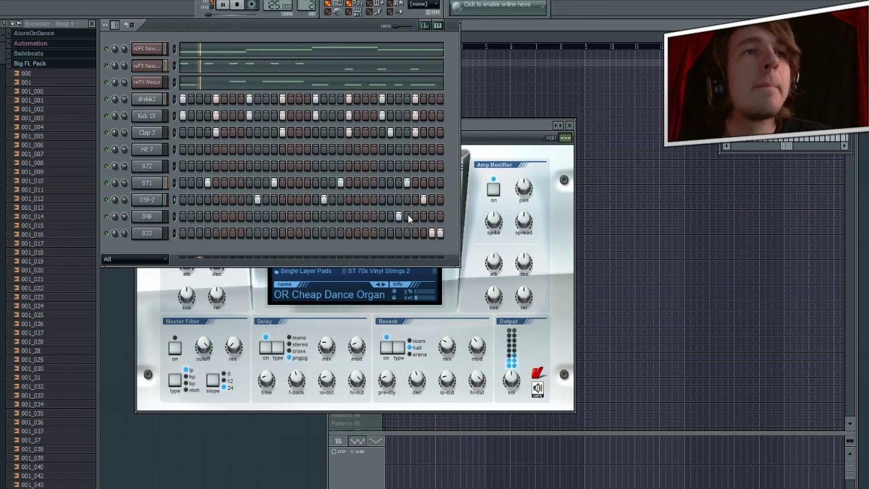
click(402, 218)
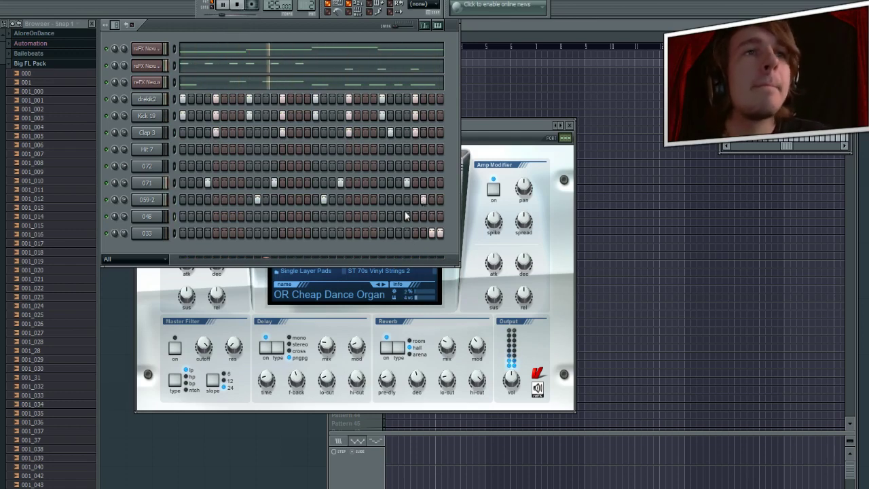
click(382, 183)
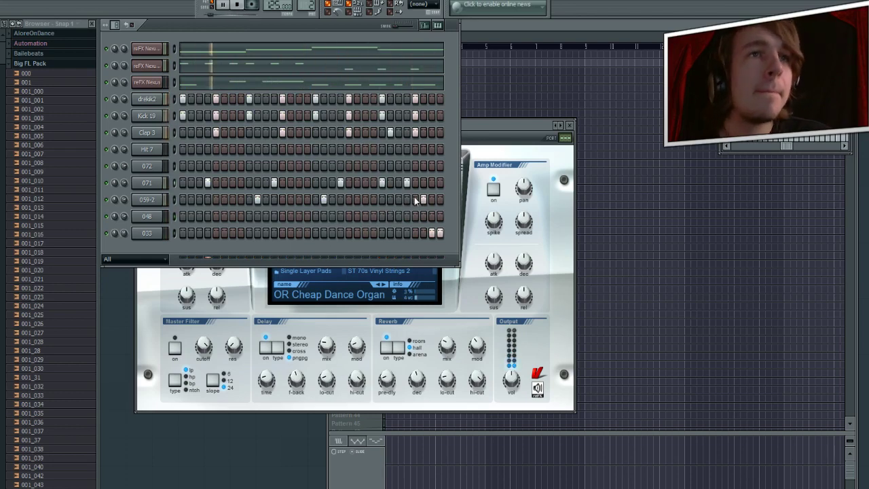
click(237, 5)
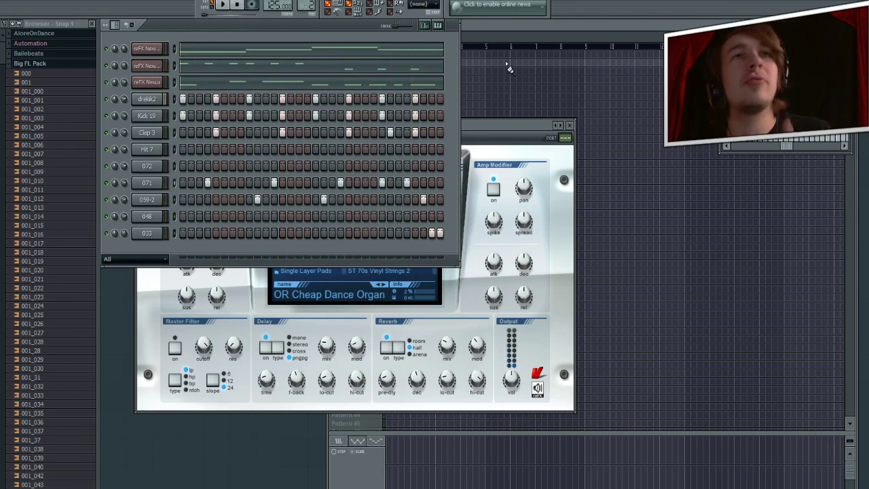
- Arrange two-bar clips in the playlist, pattern 1 at bars 1 and 5 and pattern 2 at bar 3, and switch to song mode
click(541, 30)
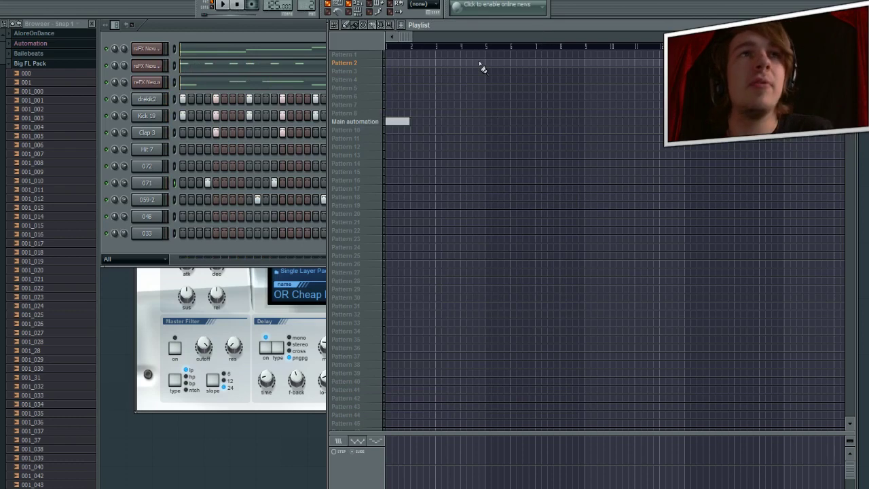
click(390, 57)
click(439, 63)
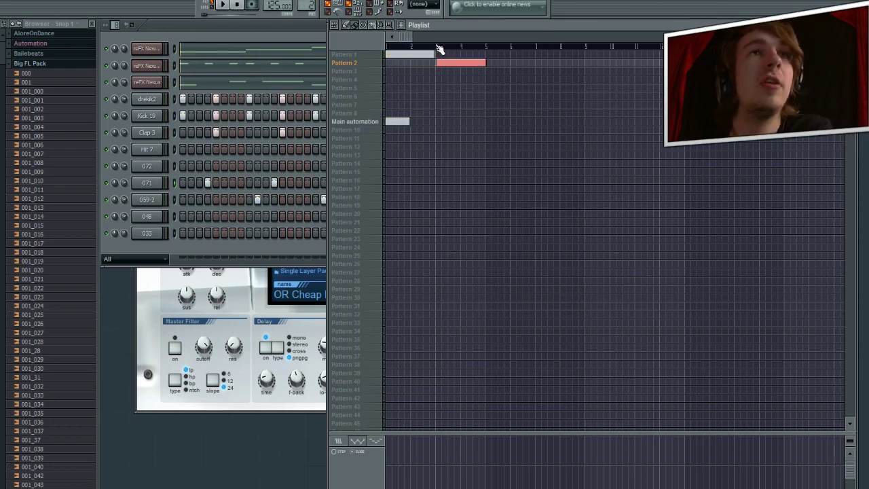
right_click(440, 64)
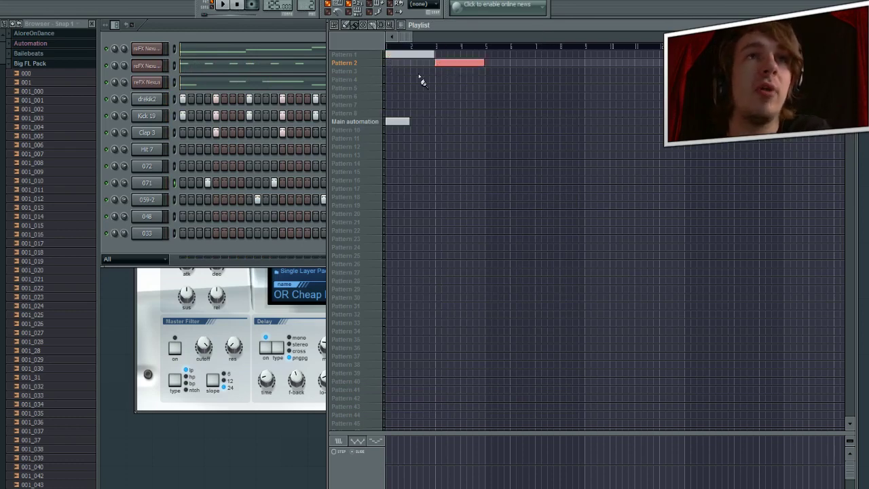
click(213, 13)
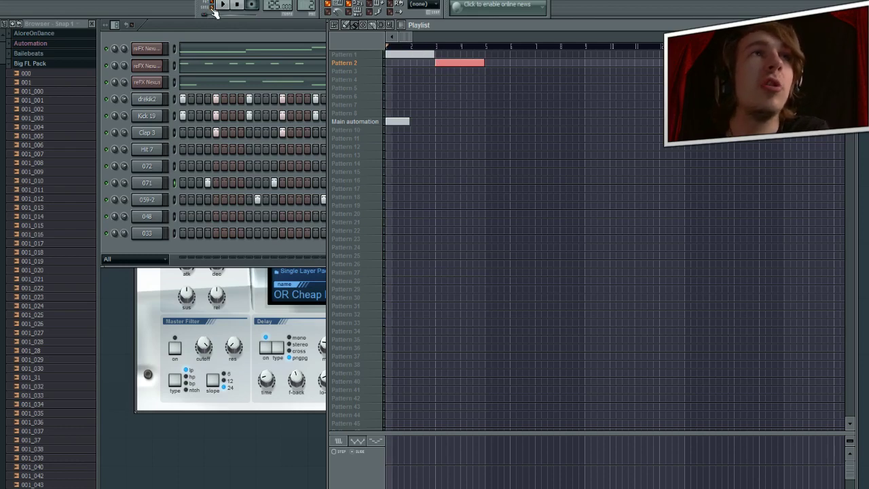
click(488, 54)
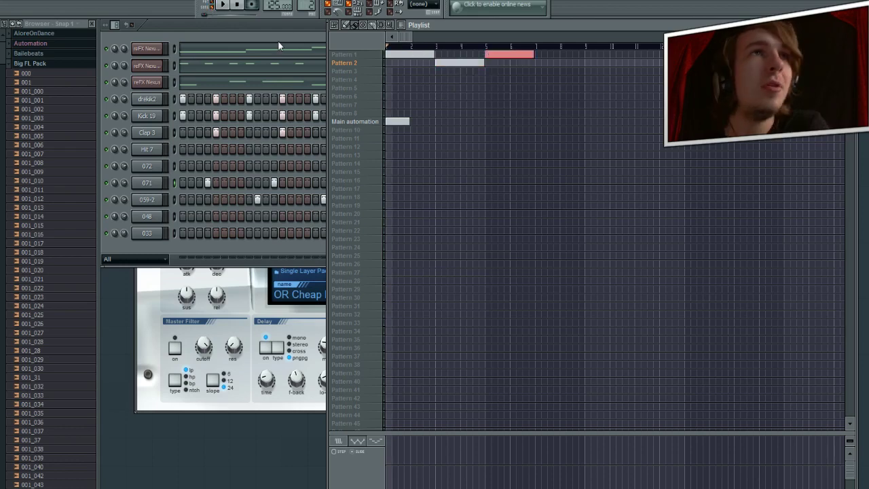
- Copy pattern 2's channel contents into pattern 3 and bring the step sequencer to the front
click(173, 48)
key(KP_Add)
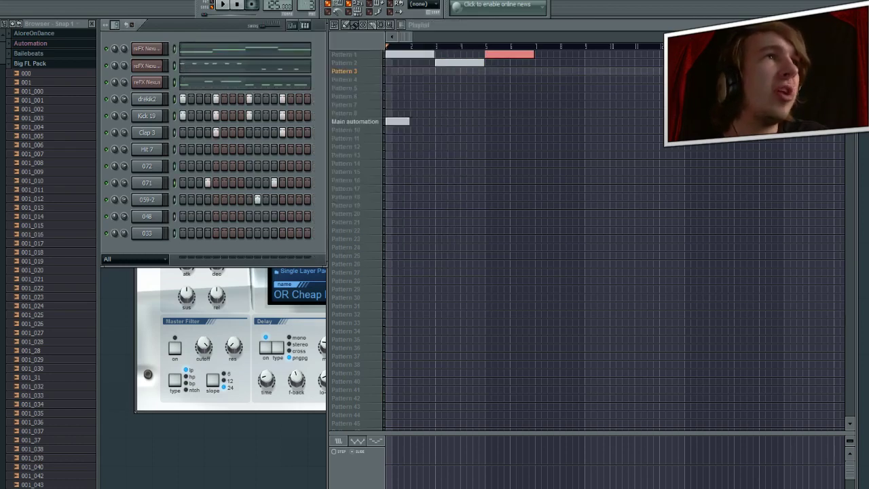
key(F6)
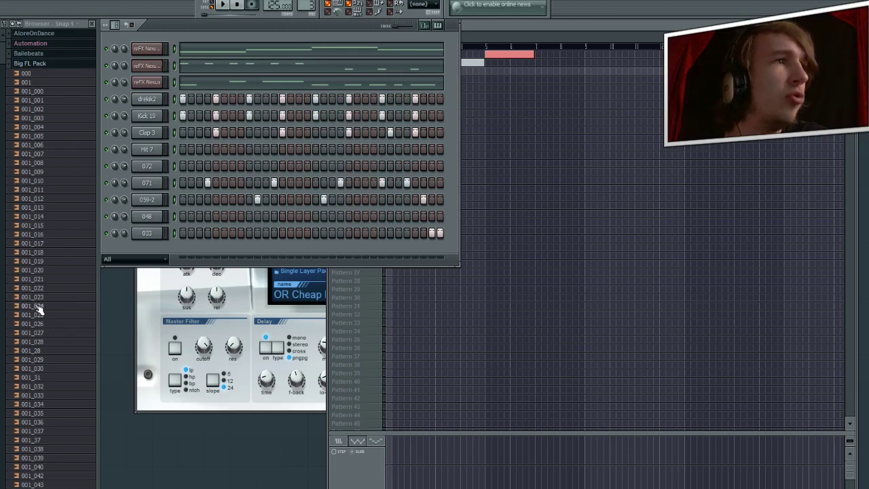
- Browse the Kanye West Kit's percussion and clap and snare samples for a new sound
click(30, 64)
scroll(59, 330, down, 4)
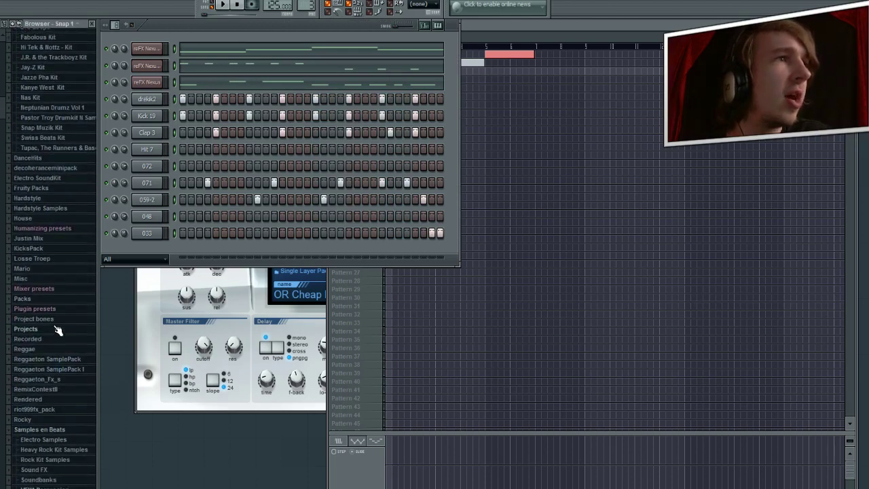
scroll(58, 271, up, 3)
click(40, 183)
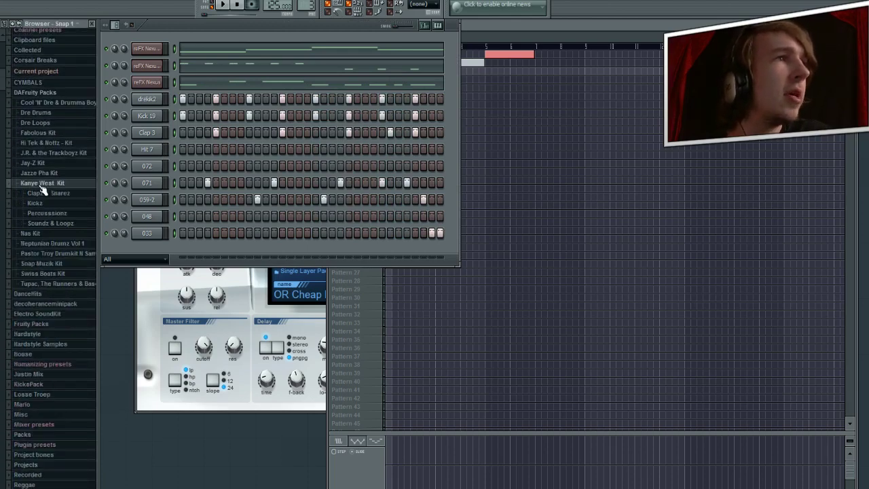
click(43, 212)
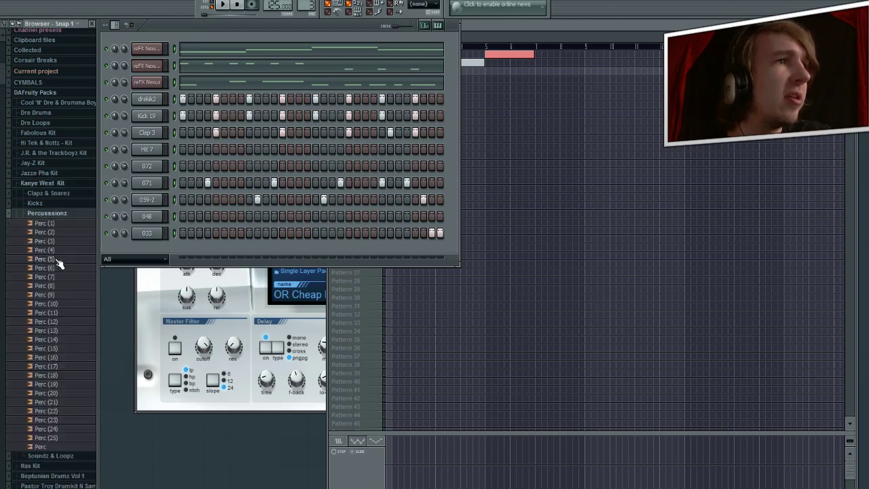
scroll(59, 287, up, 2)
click(44, 247)
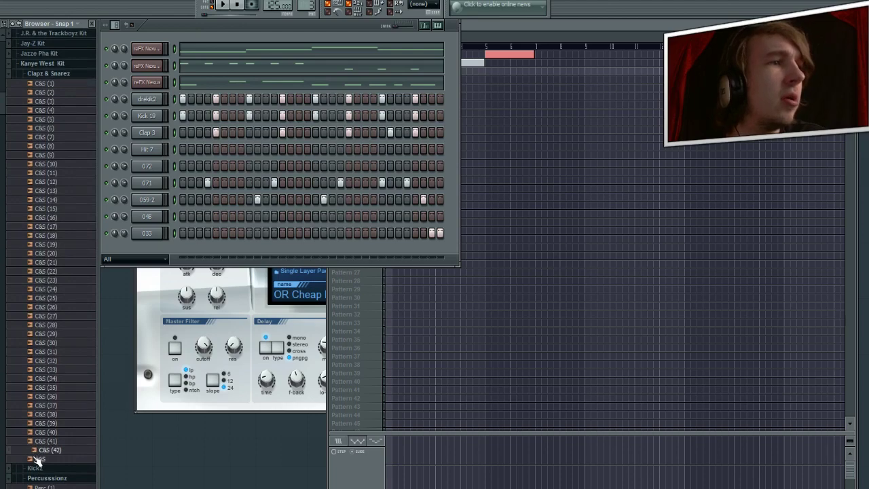
- Audition the Fabolous Kit's Soundz (Examples) samples and add Sound (8) as a new channel below 033
scroll(55, 353, up, 6)
click(40, 186)
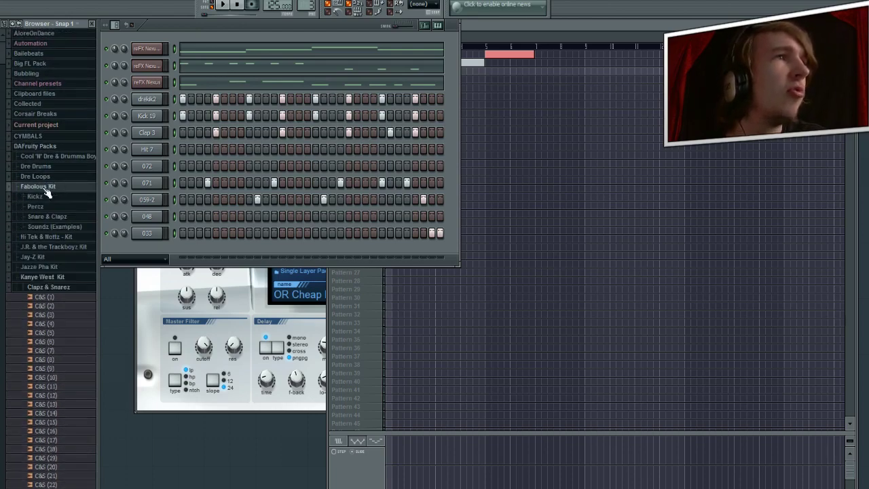
click(49, 226)
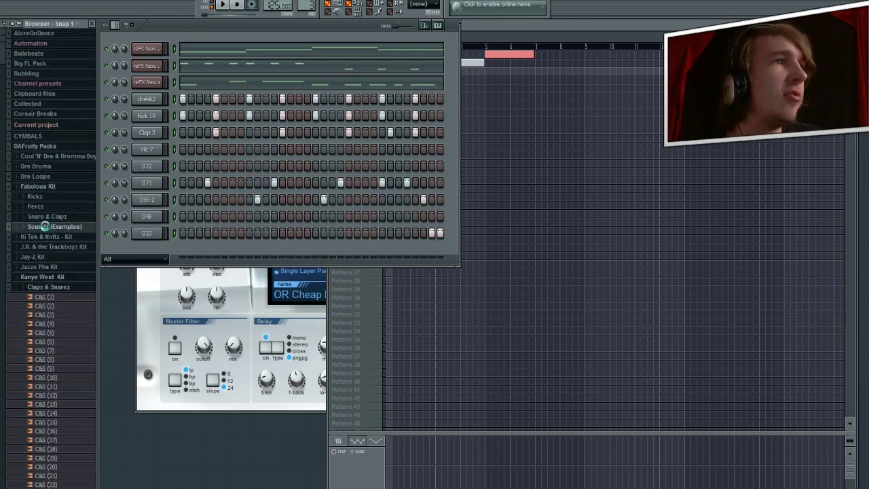
click(42, 291)
click(41, 272)
click(49, 226)
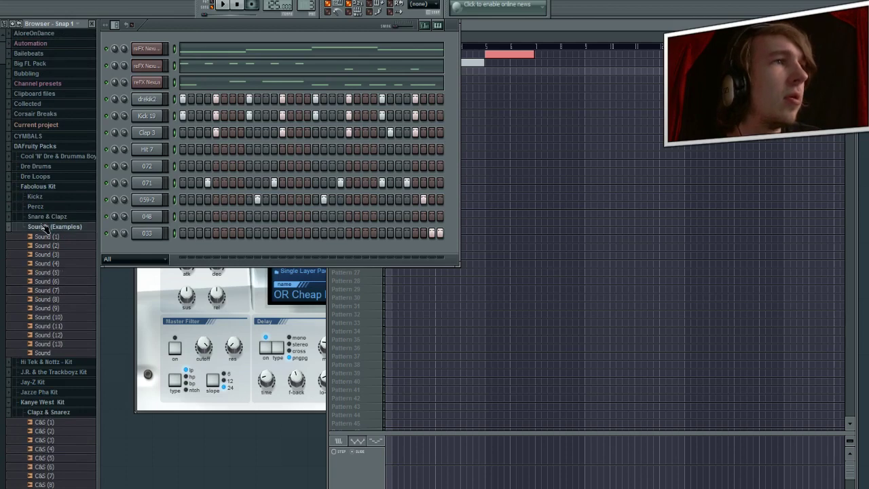
click(48, 226)
click(46, 263)
click(48, 255)
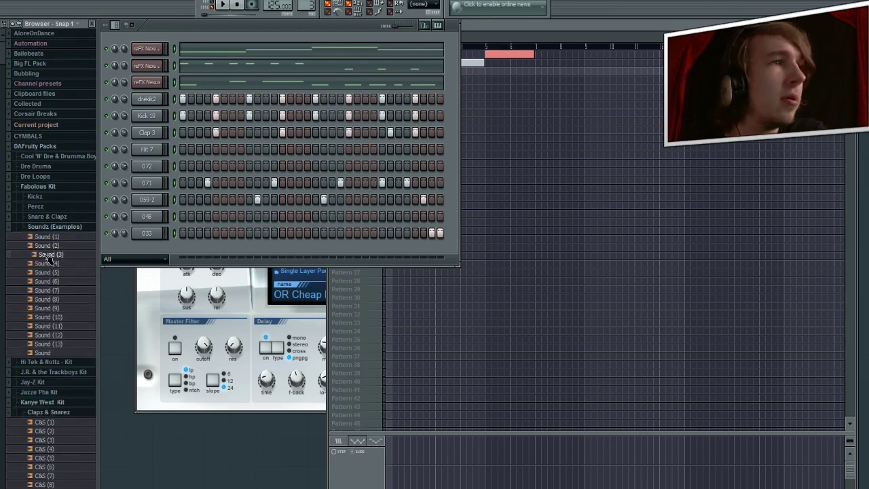
click(47, 299)
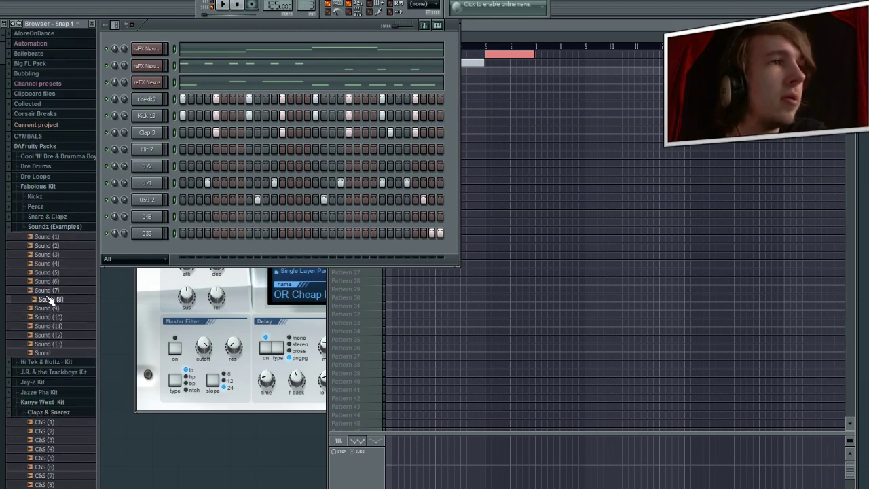
drag(149, 251, 150, 252)
- Try Sound (8) hits on every fourth step from step 3 to step 31 while playing the pattern
click(199, 250)
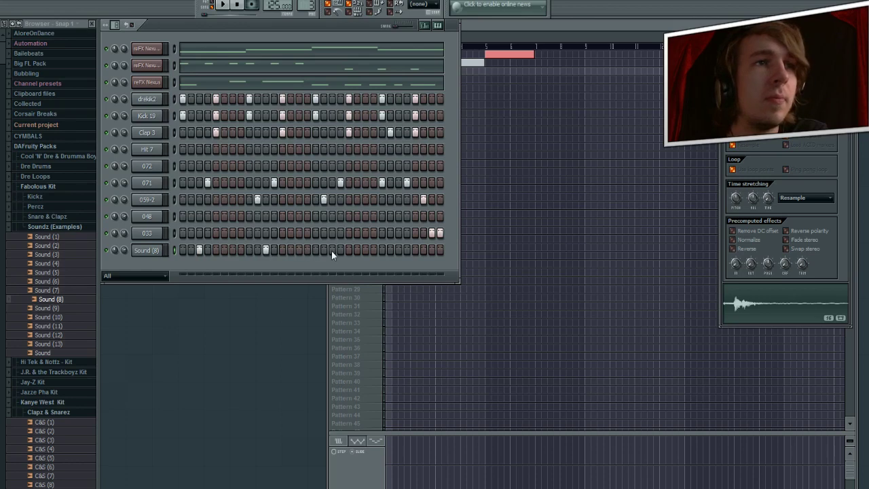
click(223, 5)
click(398, 250)
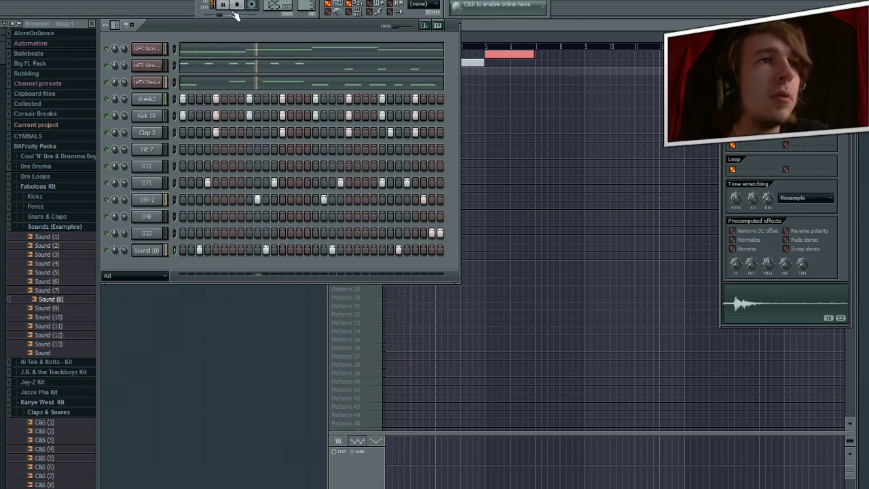
click(299, 250)
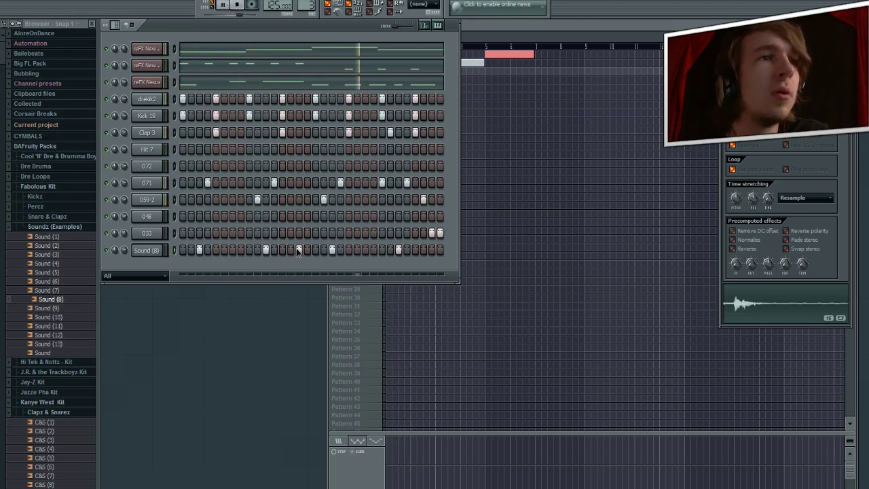
click(232, 250)
click(365, 250)
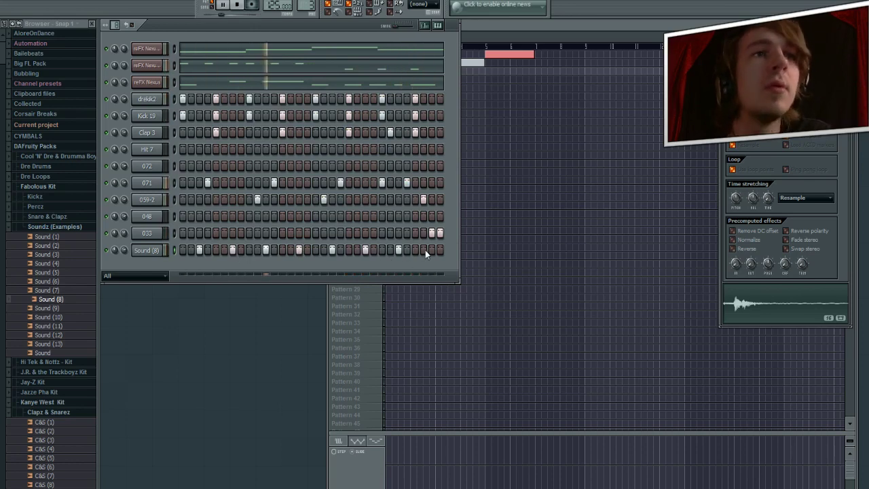
click(244, 5)
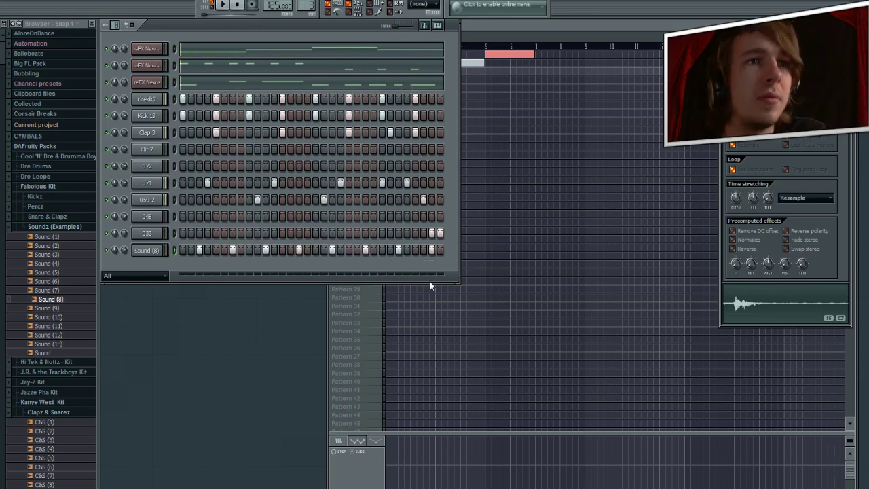
- Close the Fabolous Kit and look through the Dre Drums and Cool 'N' Dre & Drumma Boy sample folders
click(54, 227)
click(39, 186)
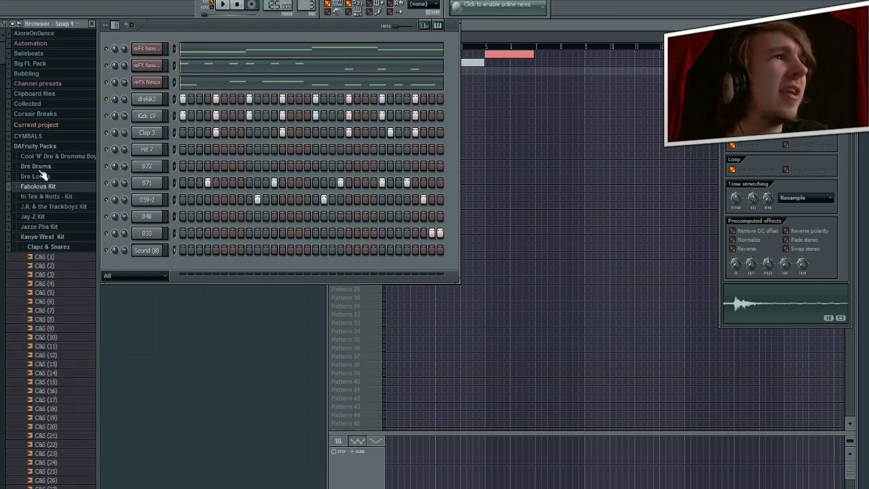
click(37, 166)
click(47, 157)
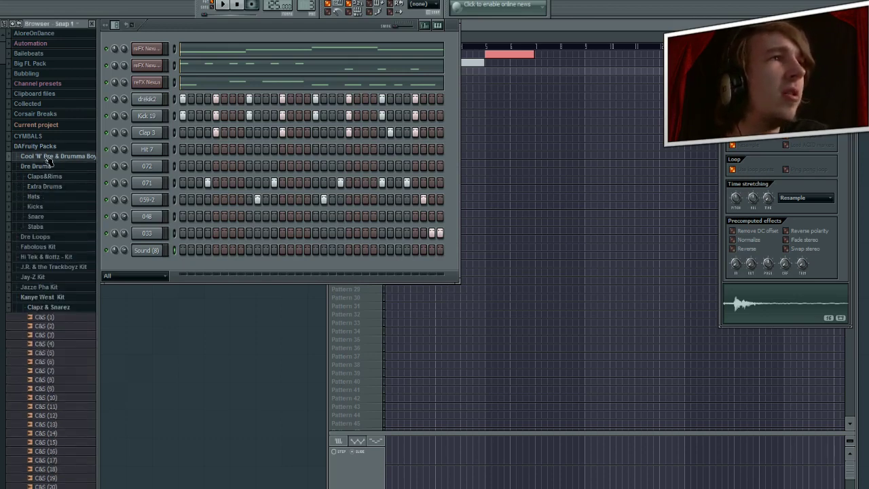
click(48, 167)
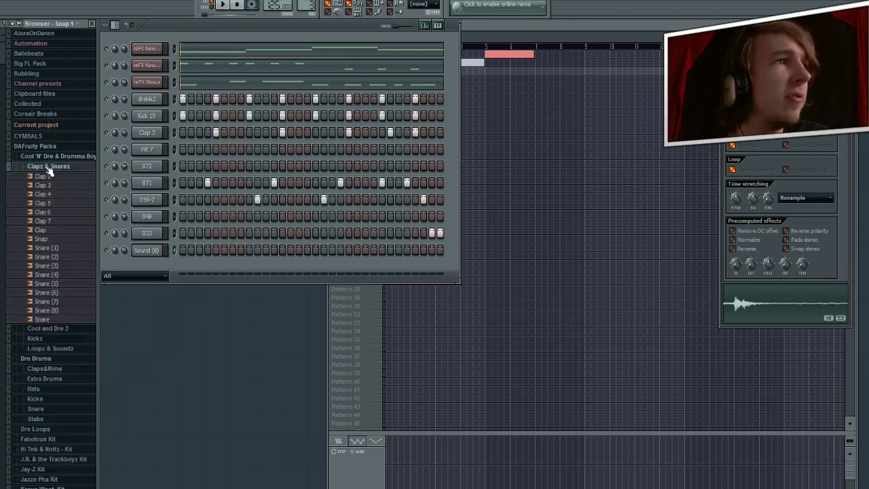
click(48, 169)
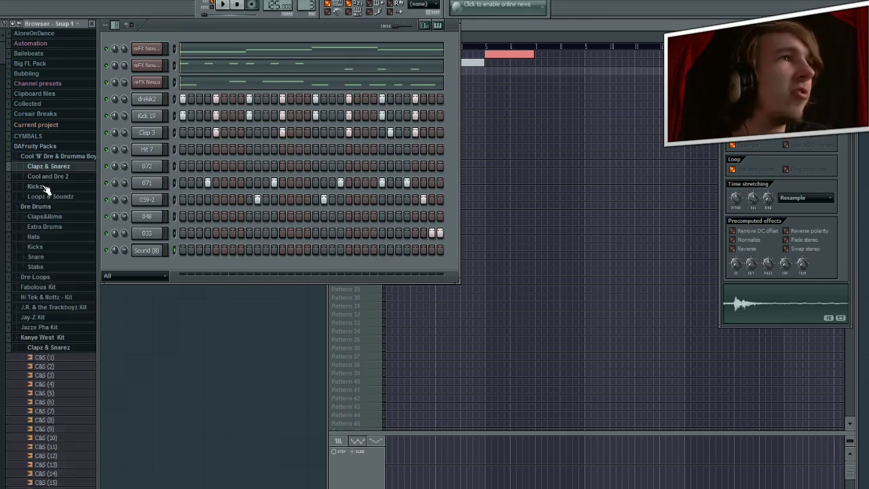
click(46, 177)
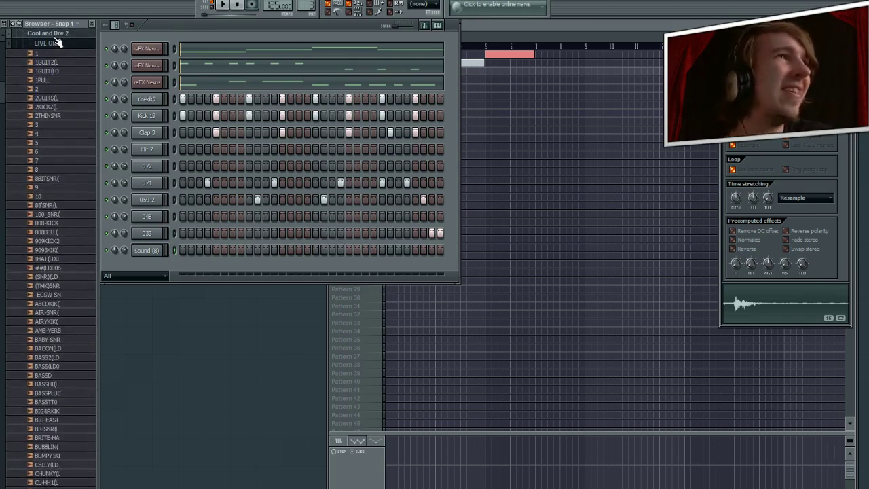
click(57, 43)
click(52, 53)
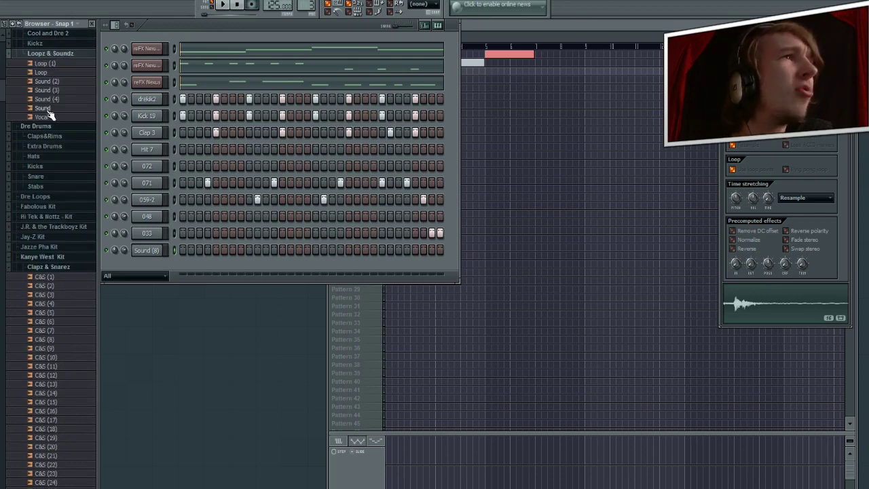
scroll(43, 122, up, 3)
click(45, 134)
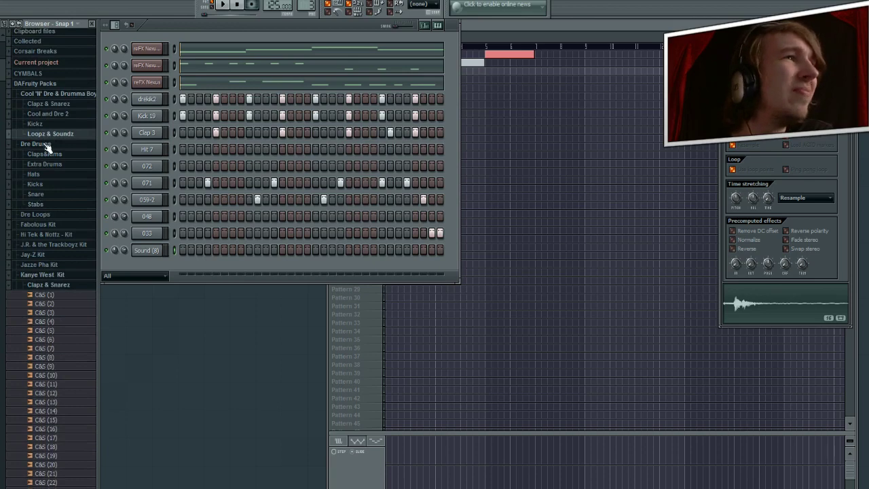
- Collapse Dre Drums and check the Fabolous Kit's Snare & Clapz and Percz samples
click(46, 146)
click(39, 164)
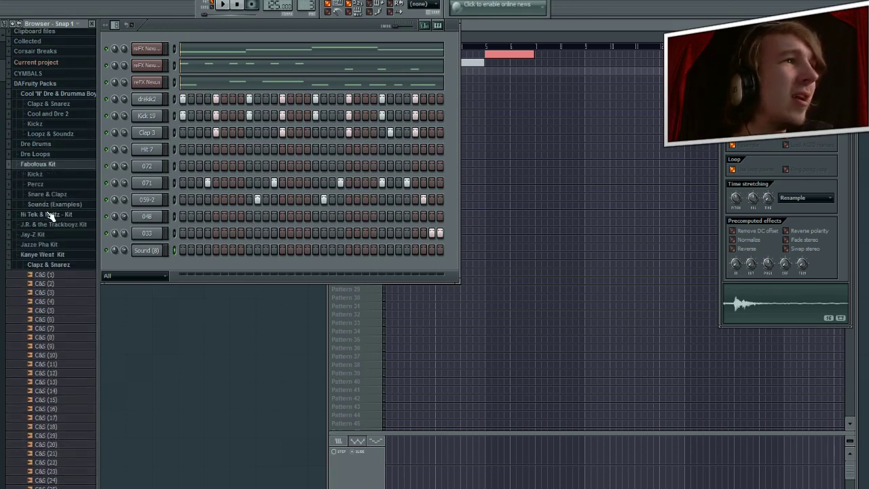
click(54, 207)
click(52, 204)
click(36, 184)
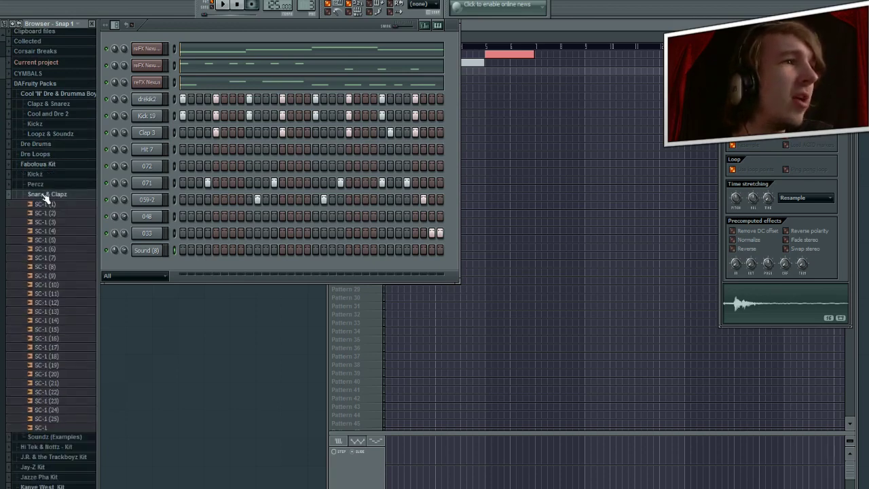
click(36, 185)
click(36, 184)
click(36, 184)
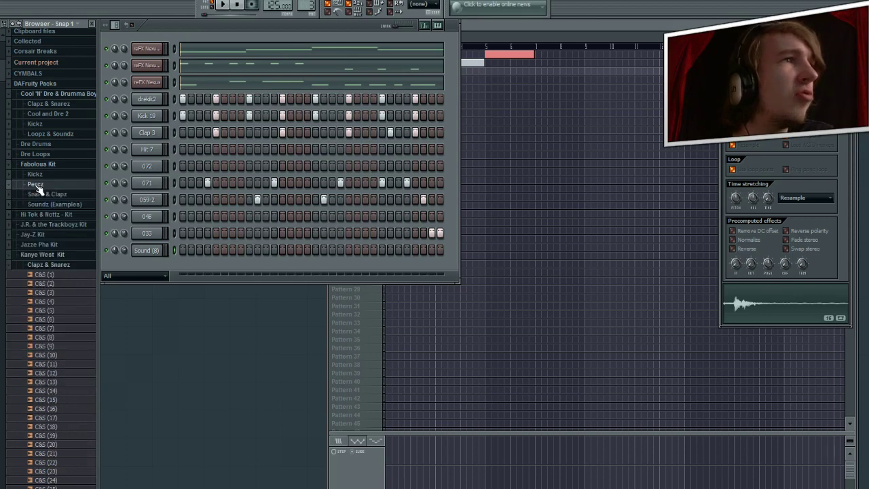
click(42, 164)
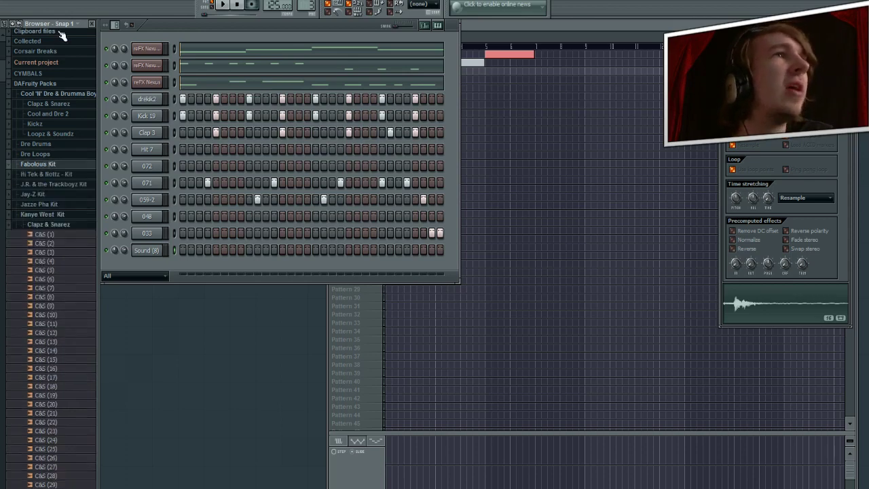
- Check the Clapz & Snarez samples in the Hi Tek & Nottz kit
click(42, 174)
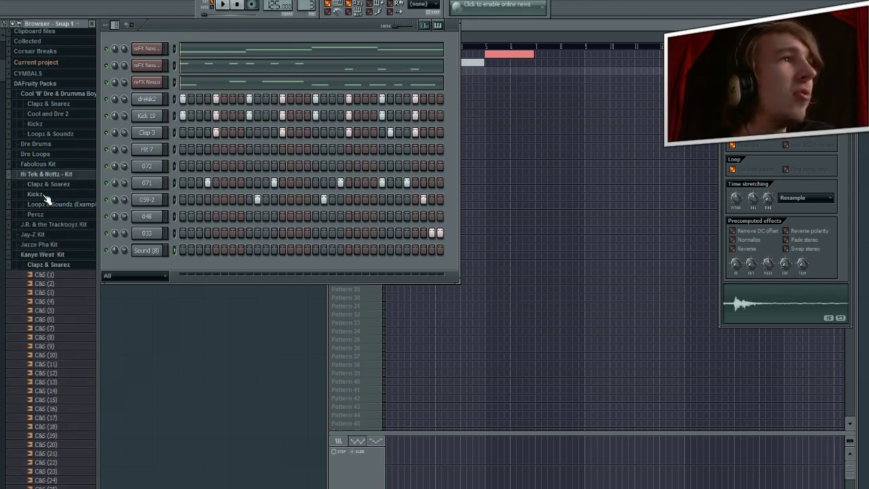
click(48, 184)
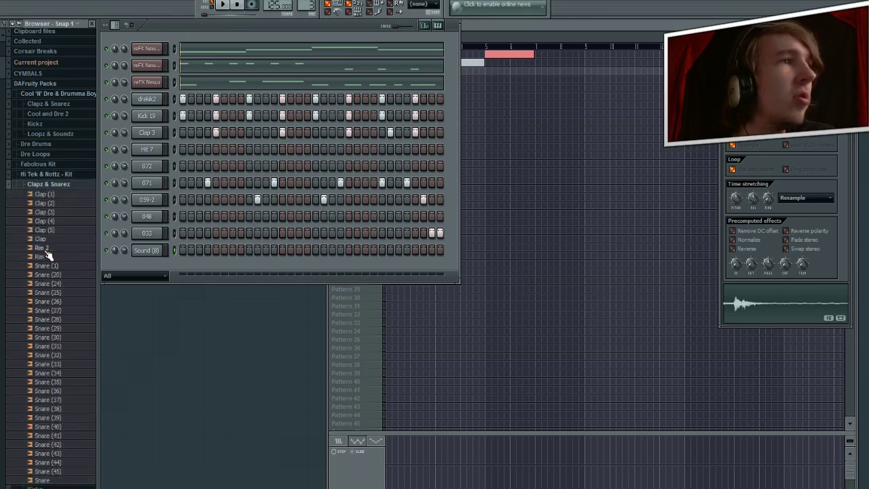
click(15, 184)
- Collapse the Kanye West Kit and look through the Nas Kit and Neptunian Drumz Vol 1 samples
scroll(20, 237, down, 4)
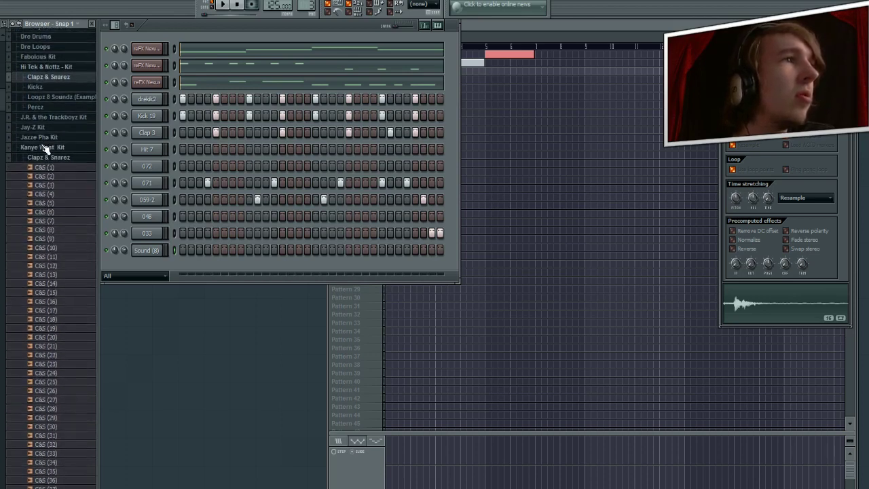
click(43, 148)
click(31, 156)
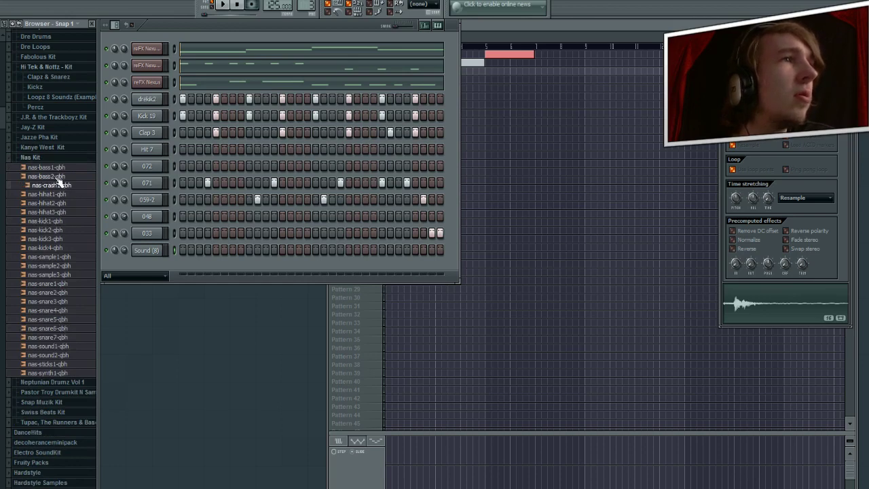
click(50, 157)
click(52, 167)
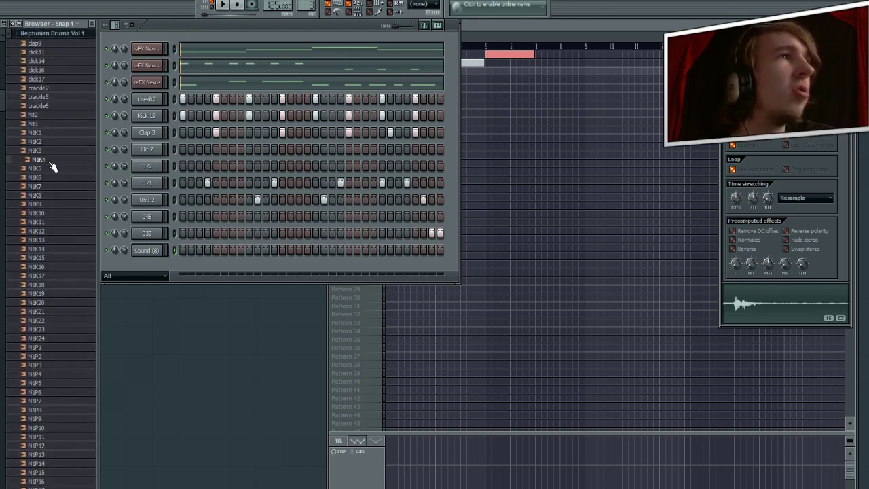
scroll(54, 167, up, 5)
click(46, 224)
scroll(39, 178, down, 3)
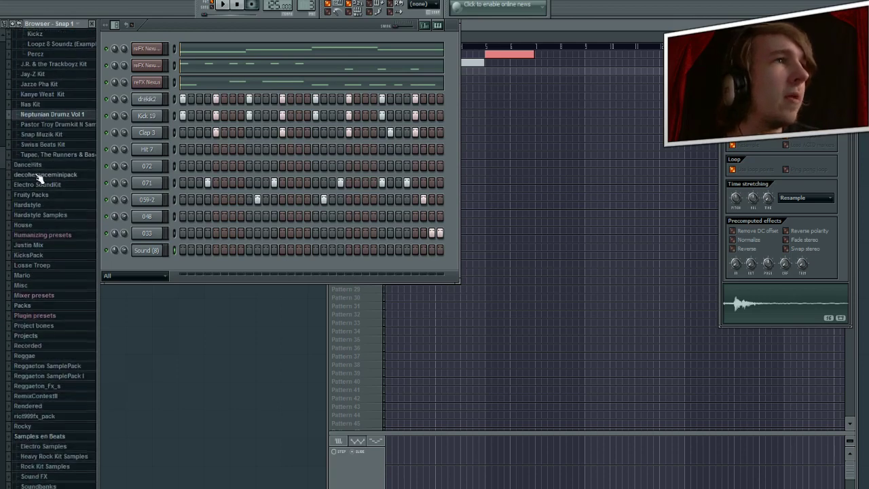
- Look through the Percz and Snarez samples of the Tupac, The Runners kit and collapse the kit
click(46, 155)
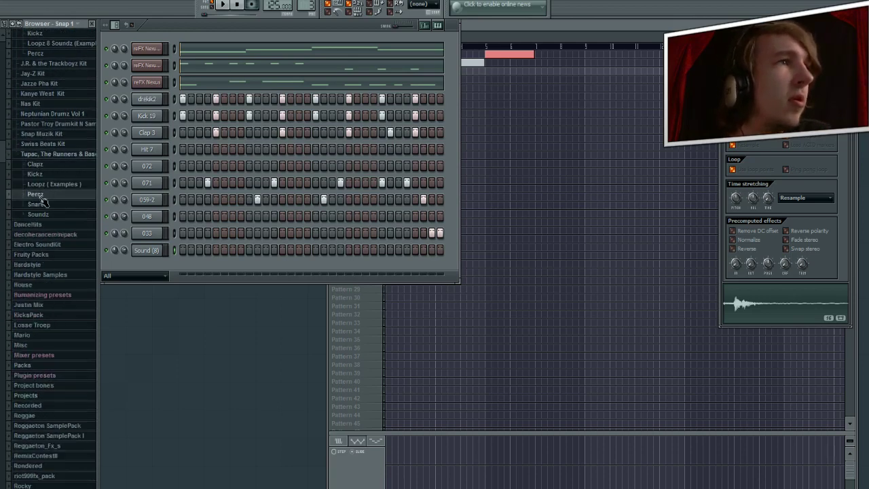
click(38, 194)
click(37, 109)
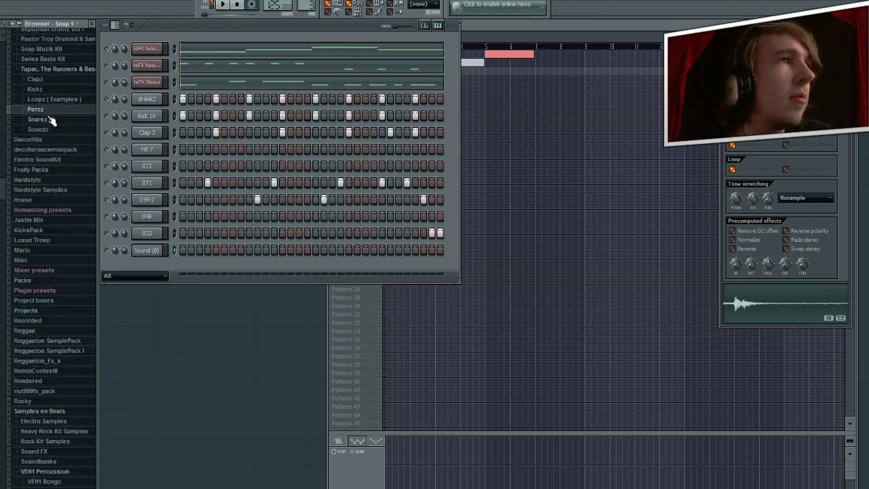
click(42, 119)
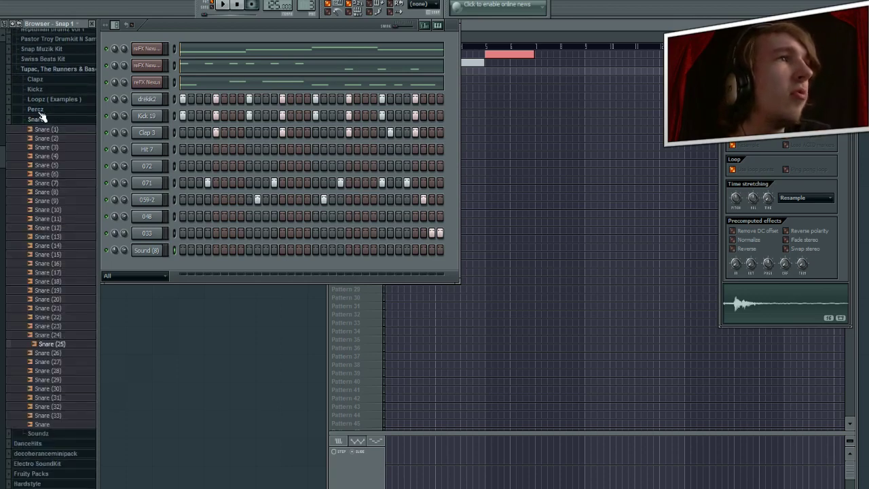
click(39, 119)
click(41, 124)
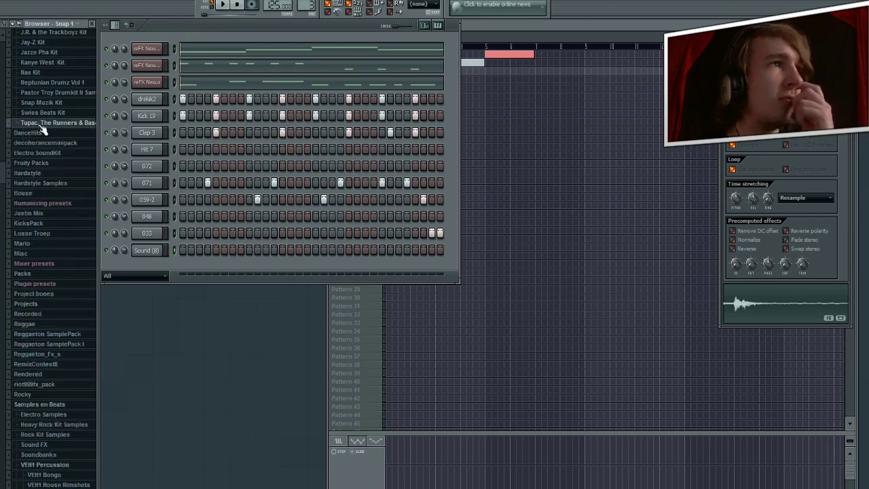
- Find the CRSH crash sample in the Big FL Pack and add it as a new channel below Sound (8)
scroll(2, 194, up, 7)
click(23, 62)
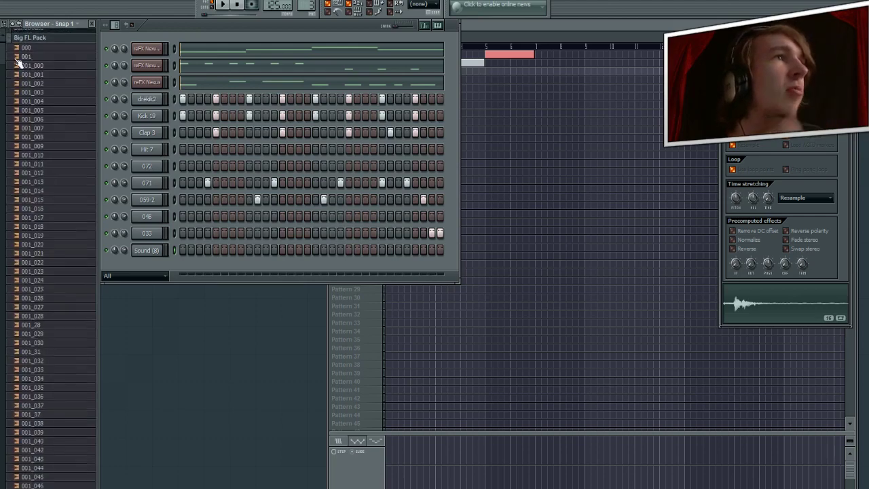
scroll(2, 108, down, 5)
drag(2, 109, 2, 261)
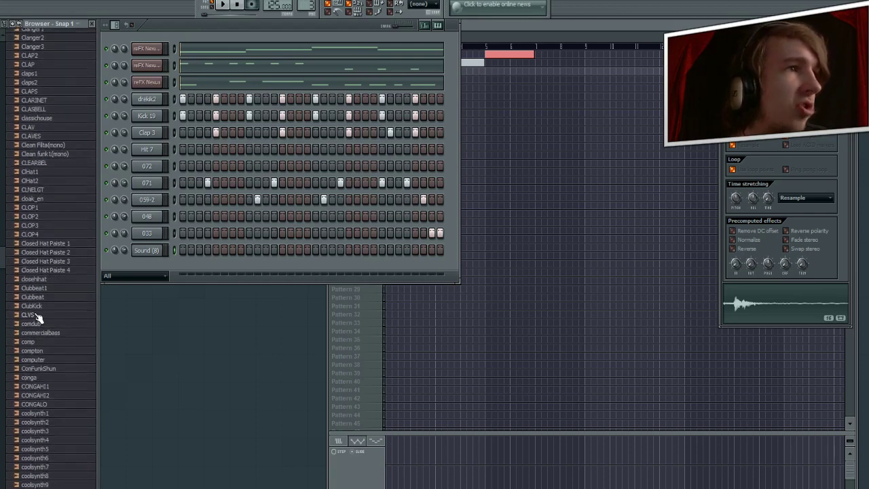
click(35, 288)
scroll(38, 288, up, 5)
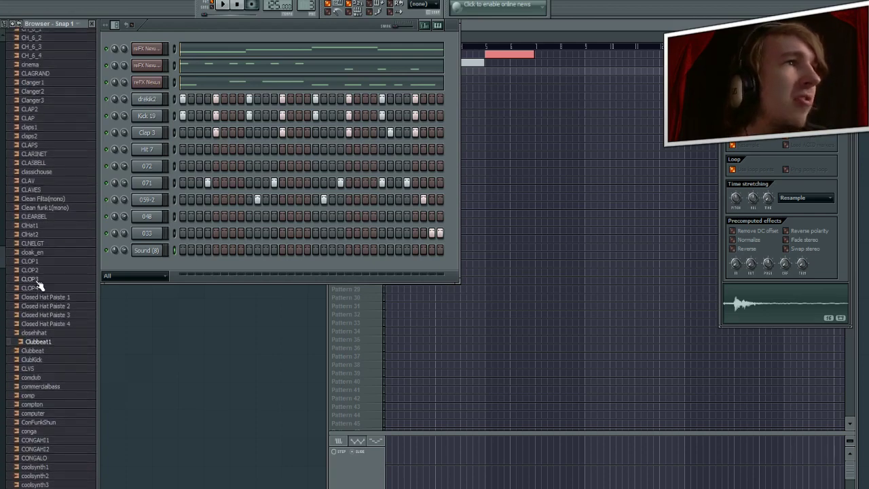
scroll(39, 283, up, 1)
scroll(34, 292, down, 3)
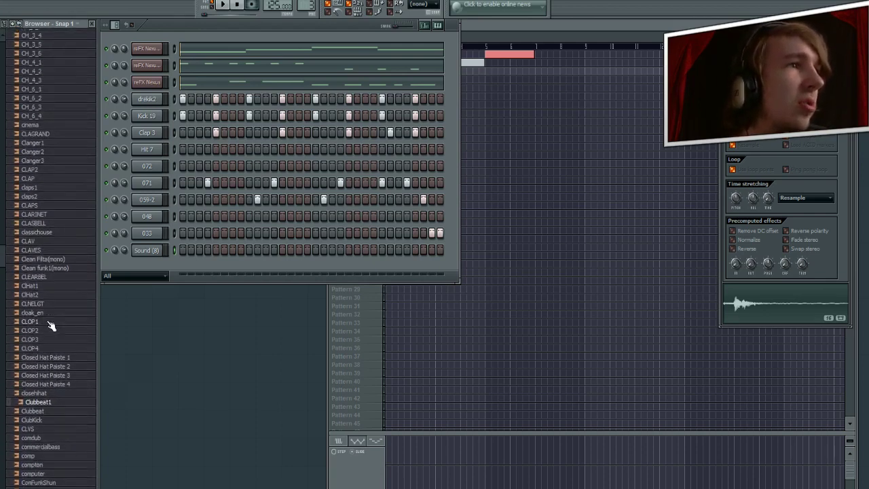
scroll(34, 299, down, 20)
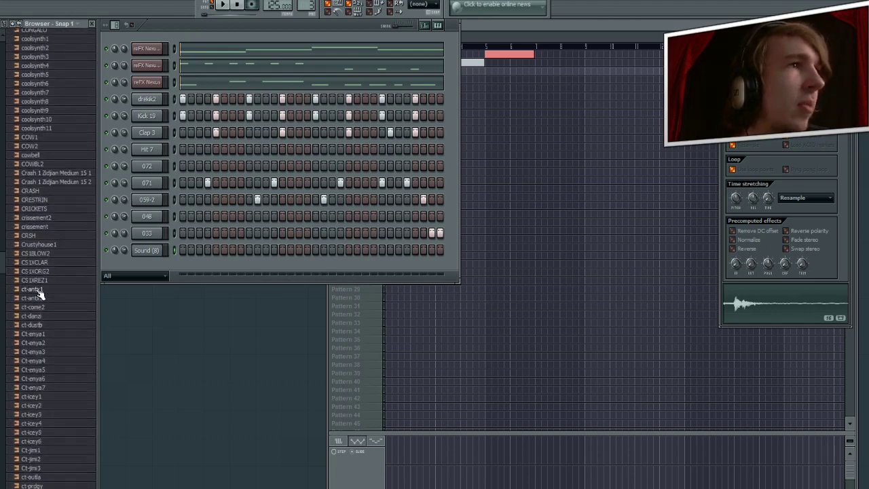
scroll(39, 245, up, 3)
drag(33, 180, 151, 269)
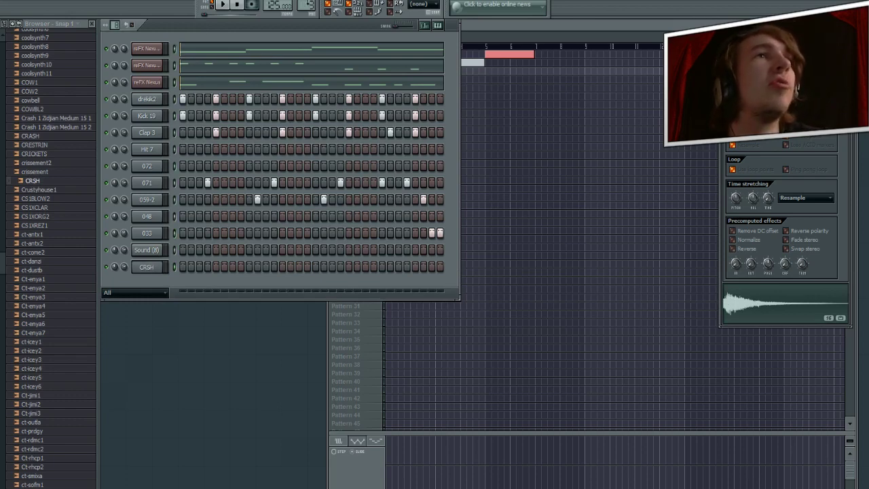
- Paste the copied pattern into pattern 4 and add a CRSH hit on step 1 and a 071 hit on step 2
key(KP_Subtract)
key(ctrl+v)
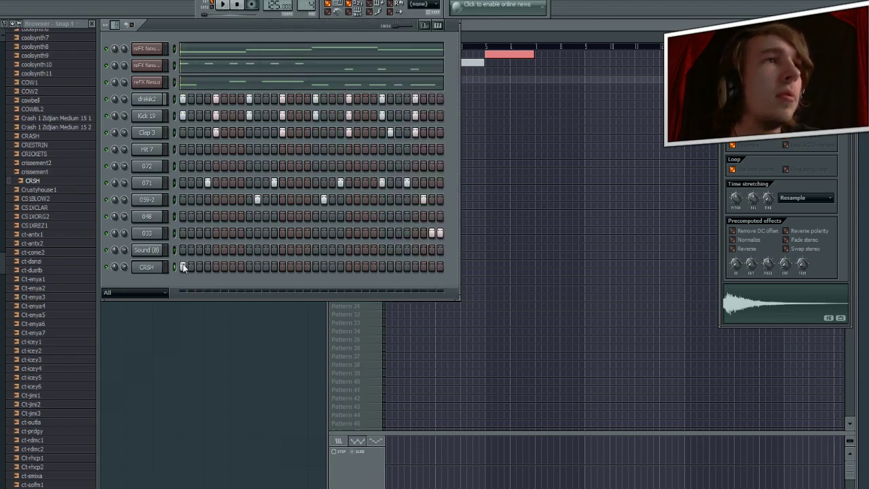
click(191, 182)
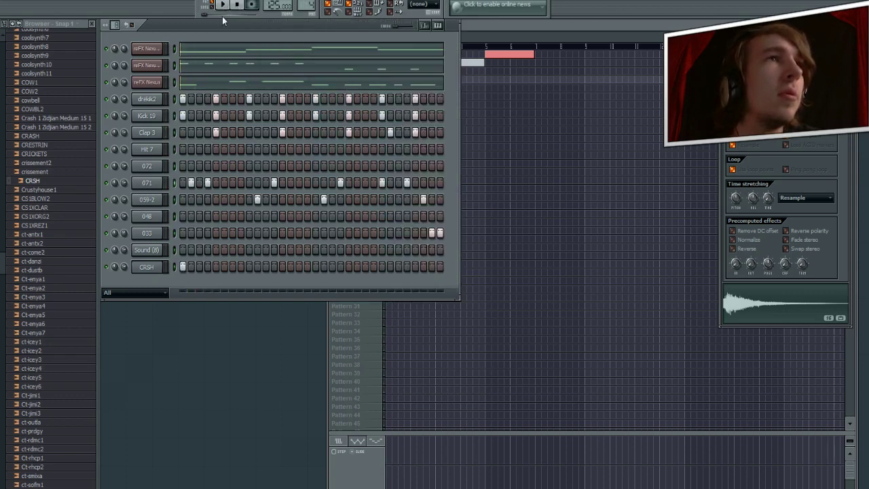
- Thin out pattern 4's drums and program a drekk2 and Kick 19 fill on steps 21, 23, 25, 27 and 29 to 32
drag(180, 113, 401, 112)
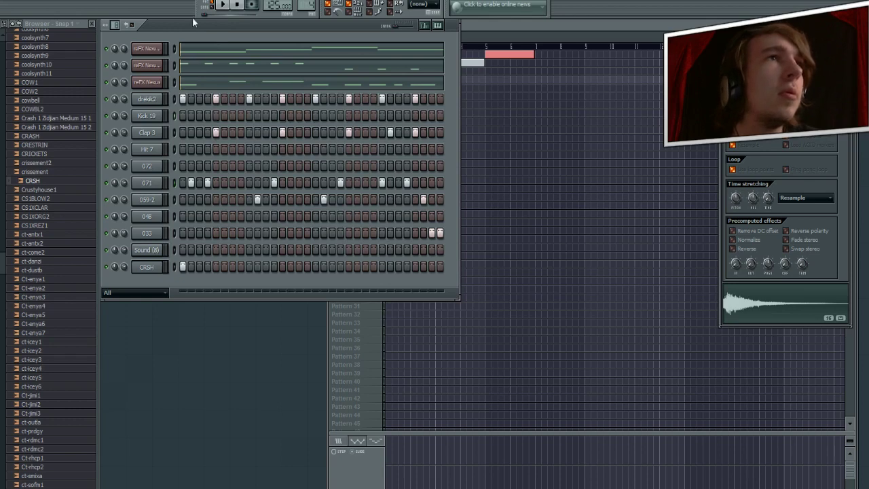
click(223, 5)
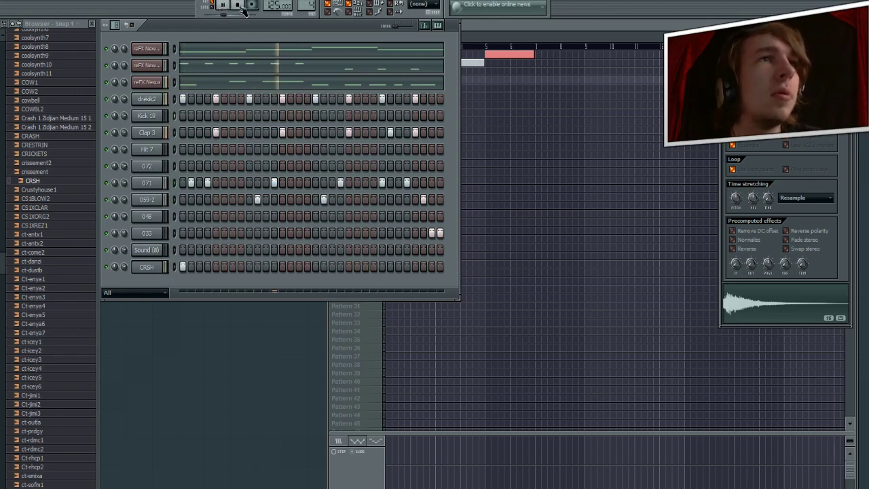
click(239, 5)
drag(415, 99, 210, 87)
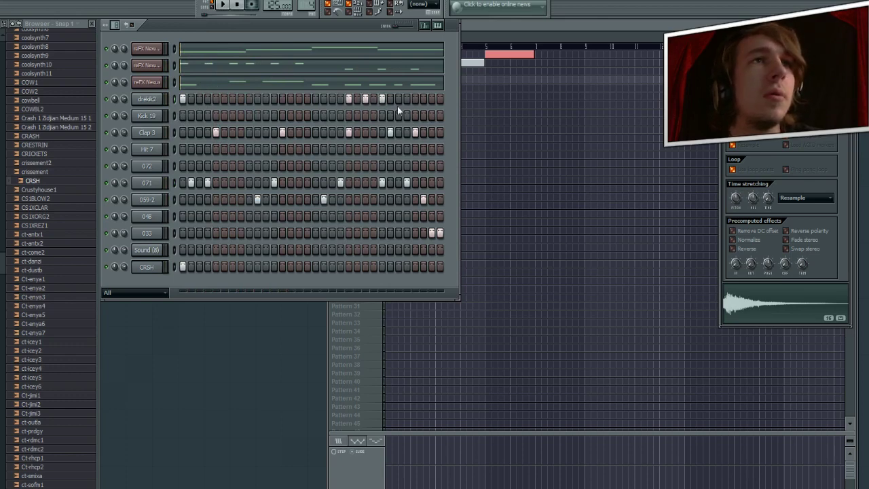
click(347, 116)
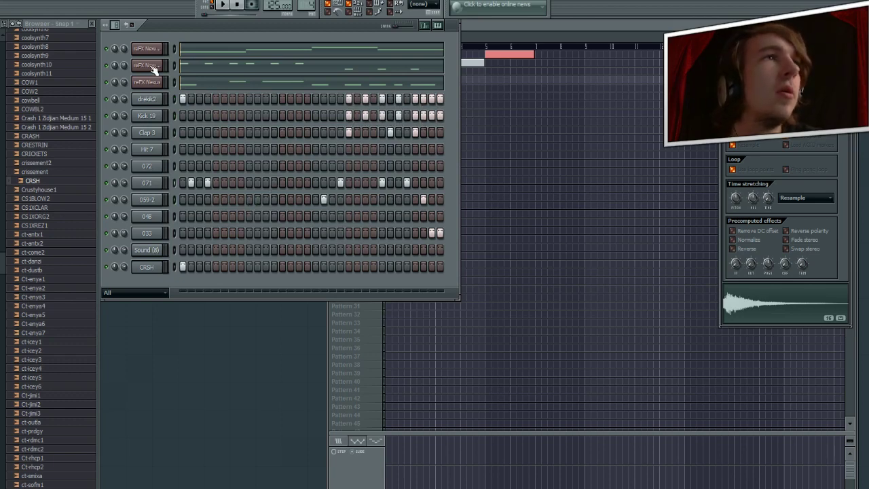
- In the second reFX Nexus channel, delete the second-half notes and place a long note at the end of bar 1, one octave above the rest
click(178, 66)
right_click(641, 317)
right_click(590, 320)
right_click(621, 320)
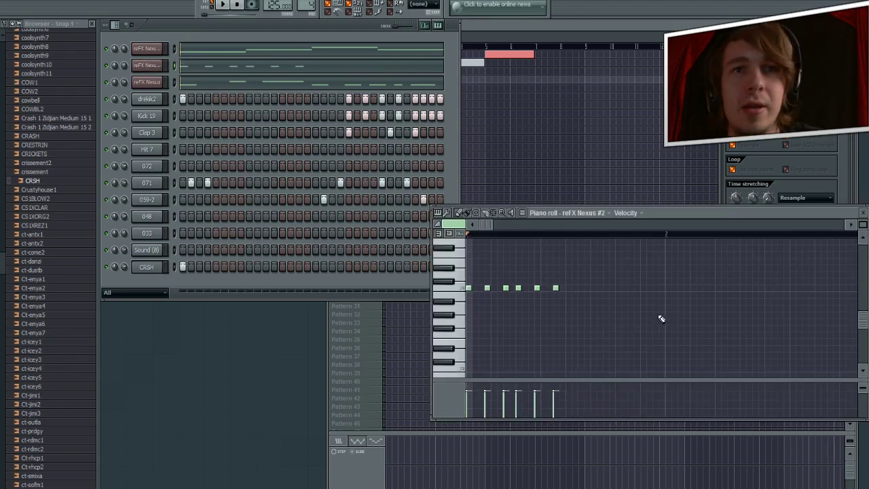
click(643, 254)
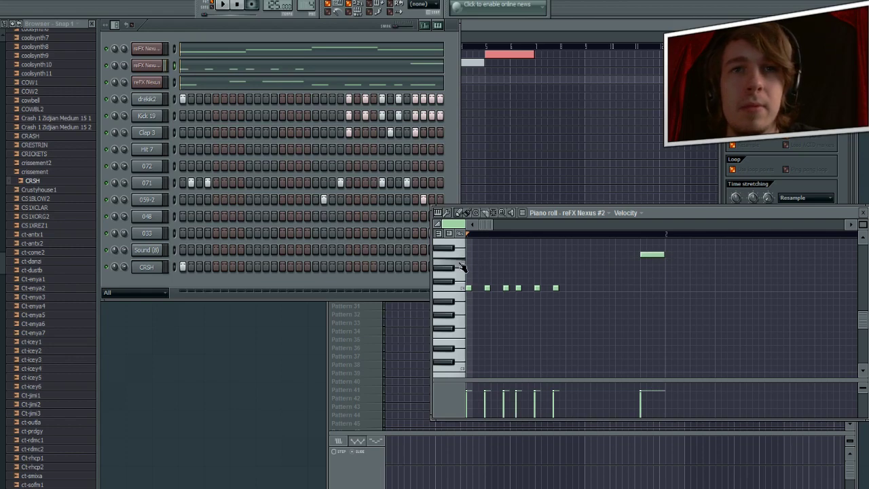
scroll(463, 265, up, 4)
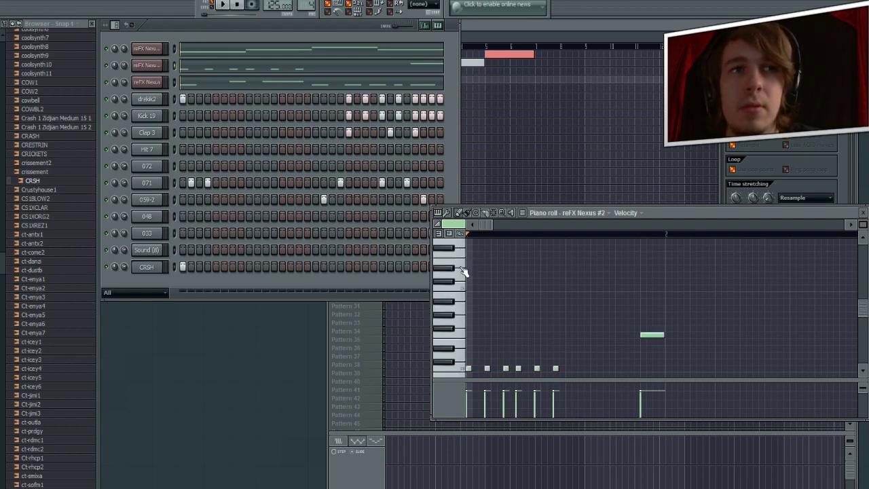
click(643, 293)
right_click(649, 334)
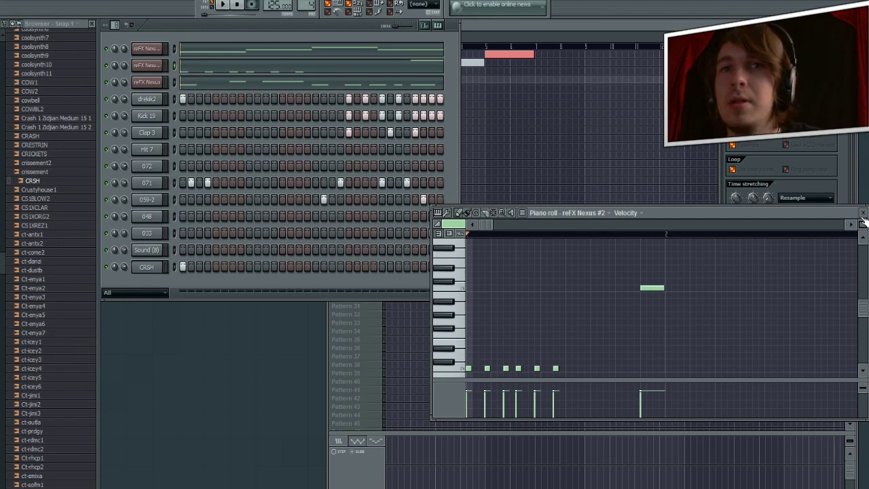
- Add six evenly spaced short notes before the long note at the same pitch and close the piano roll
click(570, 292)
drag(589, 291, 570, 290)
click(578, 287)
click(592, 289)
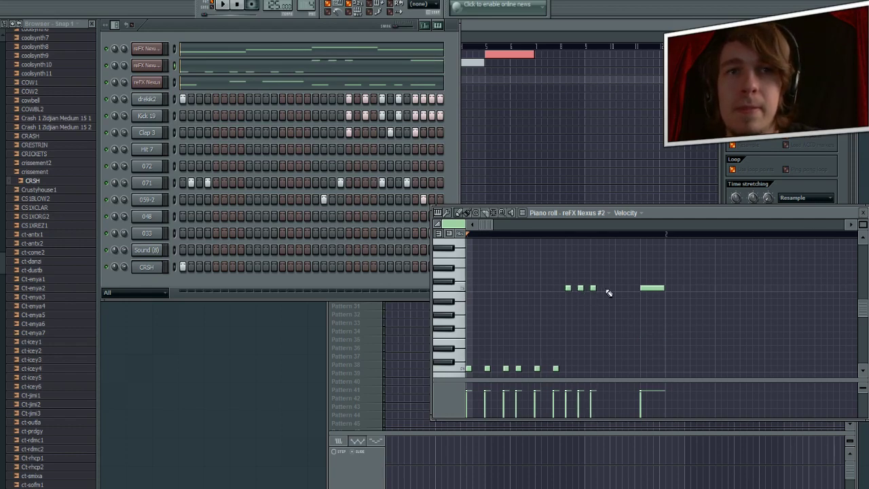
click(605, 289)
click(617, 288)
click(629, 288)
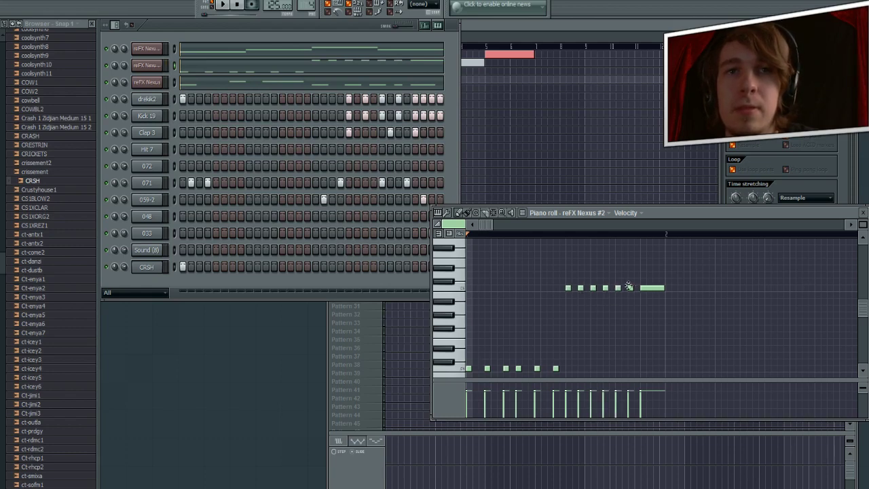
click(862, 213)
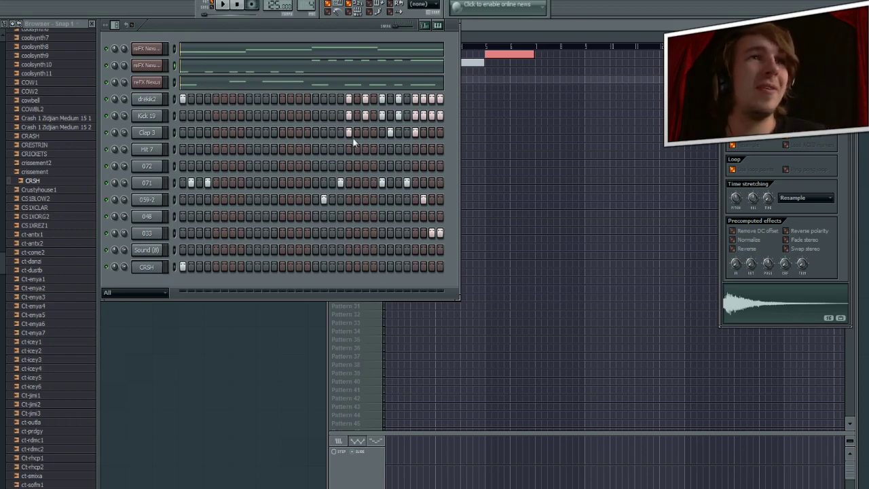
- Rework pattern 4's percussion fill with 048 on steps 23, 24 and 28, 033 on 24 and 25, 059-2 on 28, and 071 on 26
drag(398, 216, 364, 216)
click(406, 199)
click(373, 233)
click(381, 232)
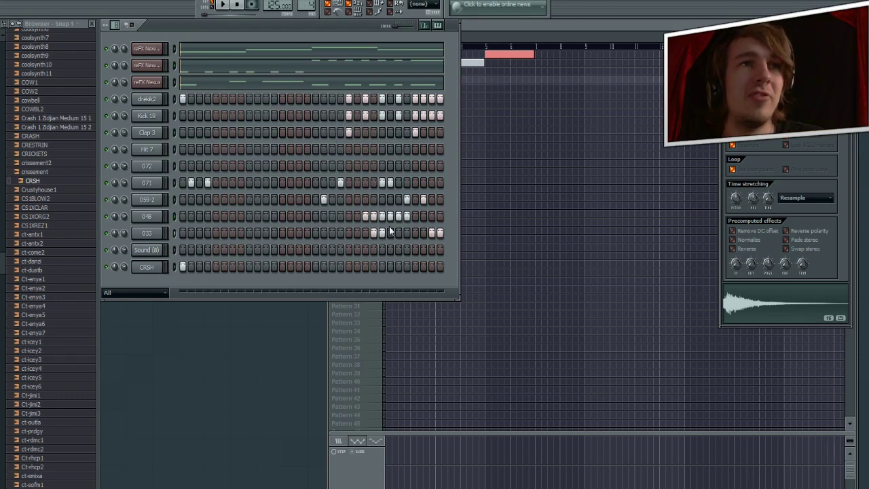
click(390, 233)
click(389, 216)
click(381, 216)
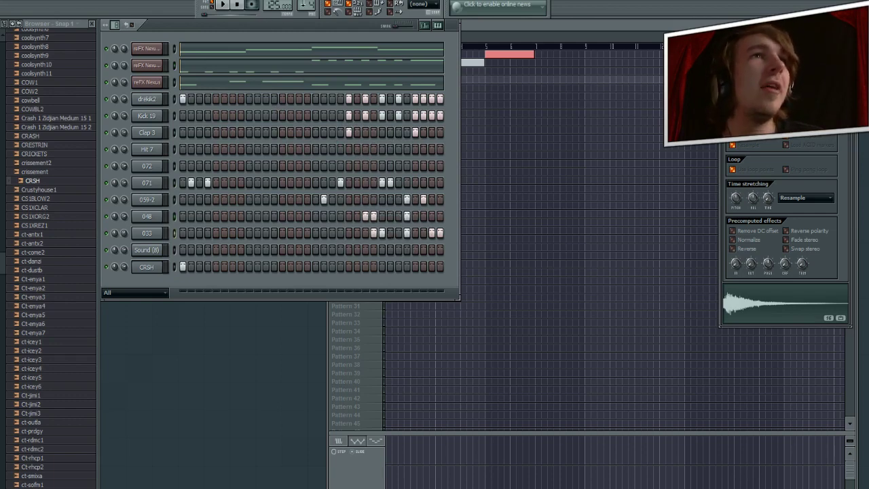
- Place a Pattern 4 clip at bar 7 of the playlist and a Pattern 1 clip at bar 9
click(540, 80)
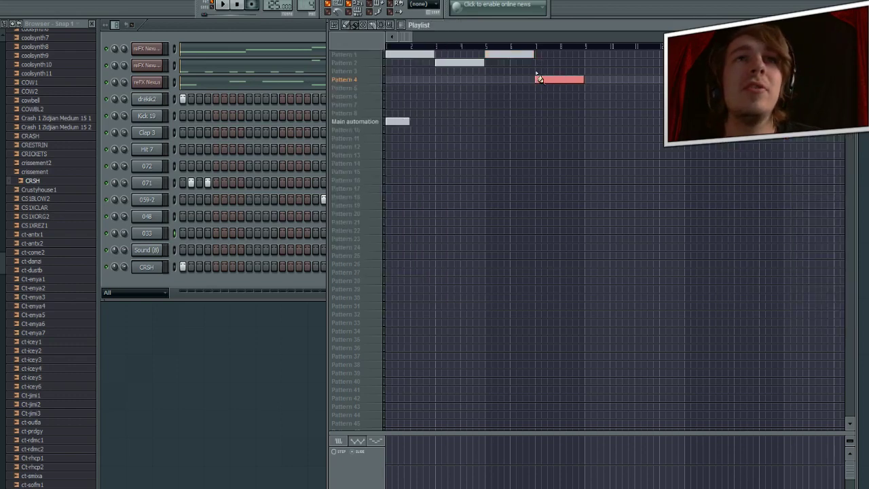
click(588, 57)
right_click(587, 56)
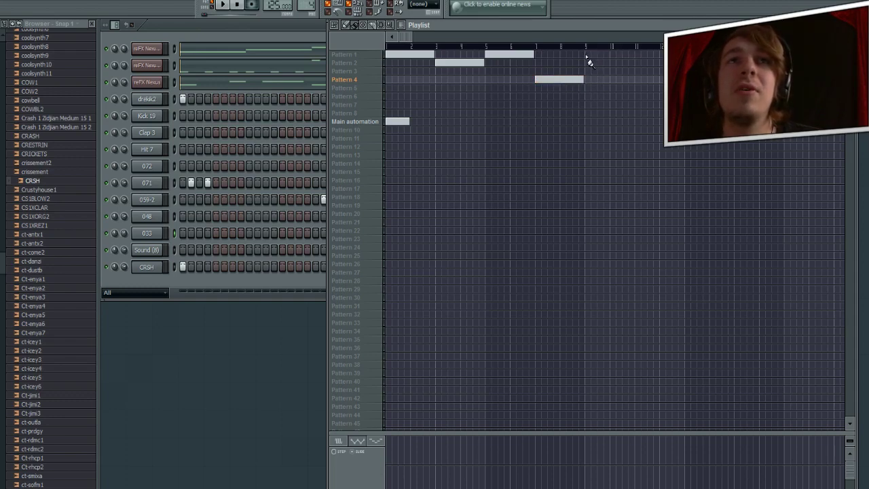
click(587, 58)
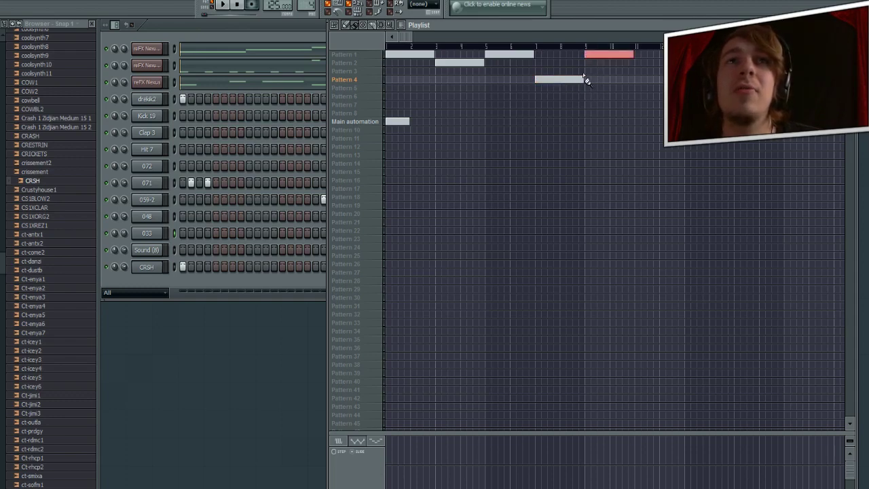
- Play the arrangement and replace the Pattern 1 clip at bar 9 with a Pattern 8 clip
click(223, 6)
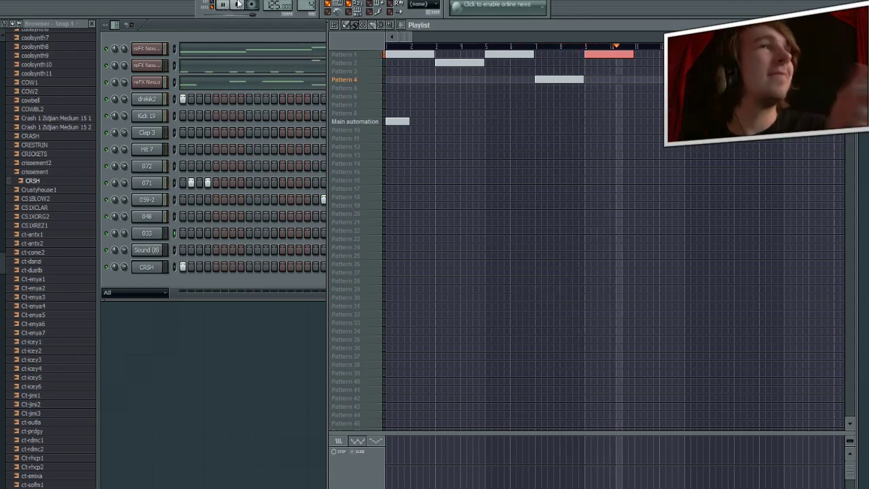
click(238, 4)
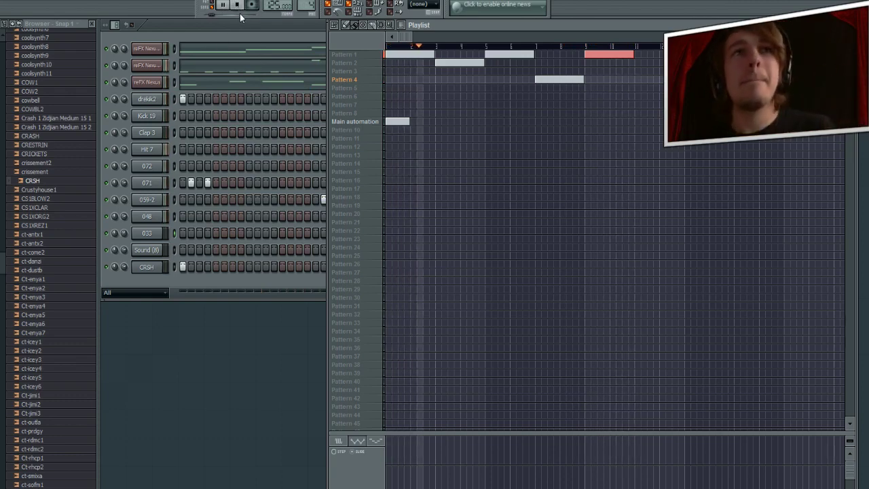
right_click(602, 53)
click(591, 113)
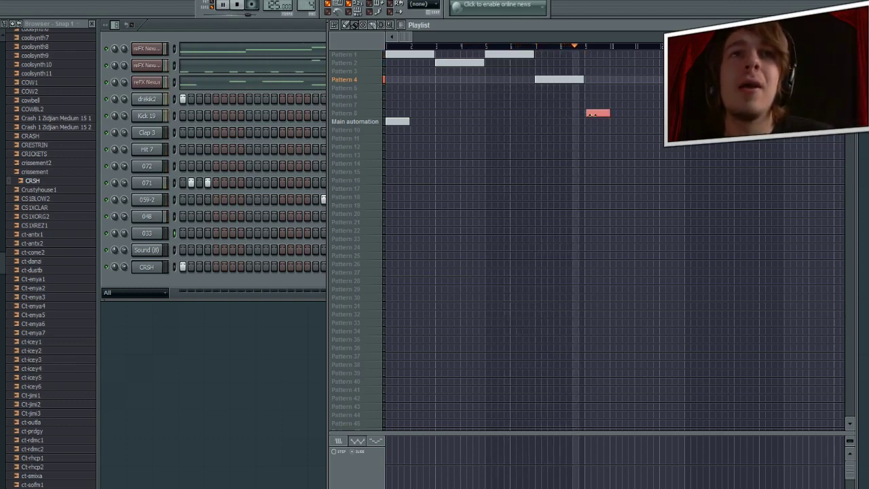
click(239, 6)
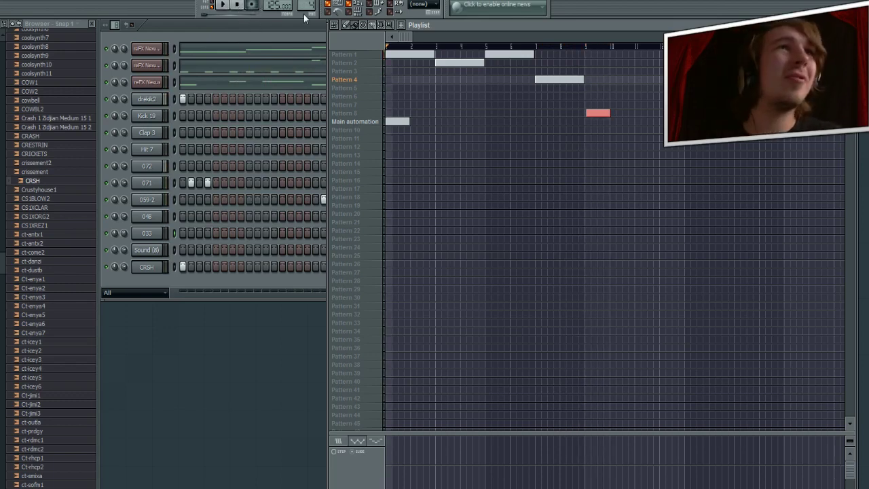
- Bring the channel rack forward with all 32 steps showing and display an earlier pattern with the full drum sequence
click(284, 27)
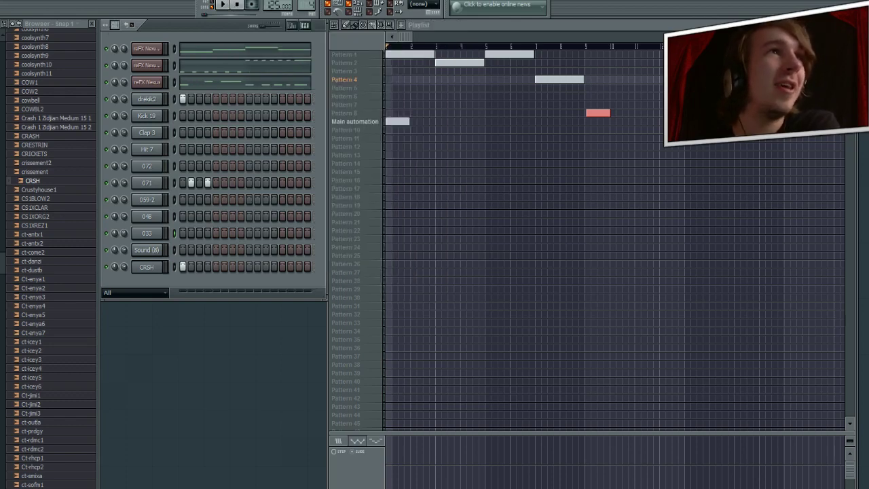
click(116, 25)
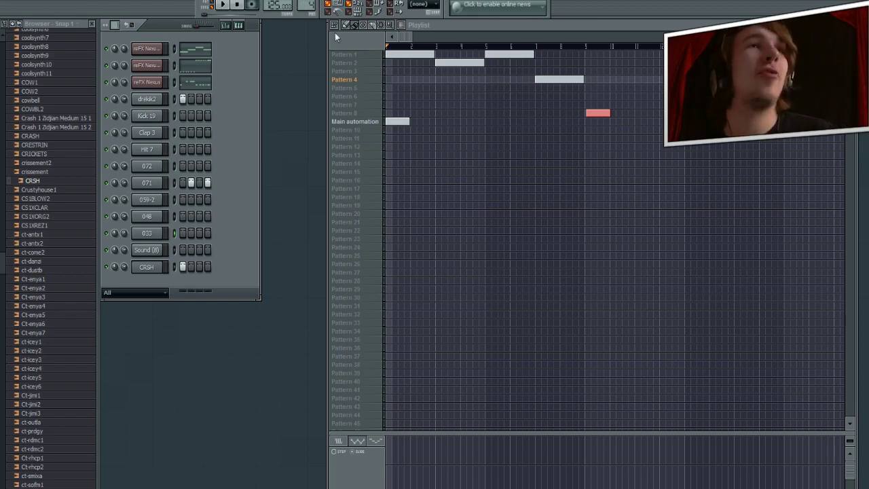
click(116, 25)
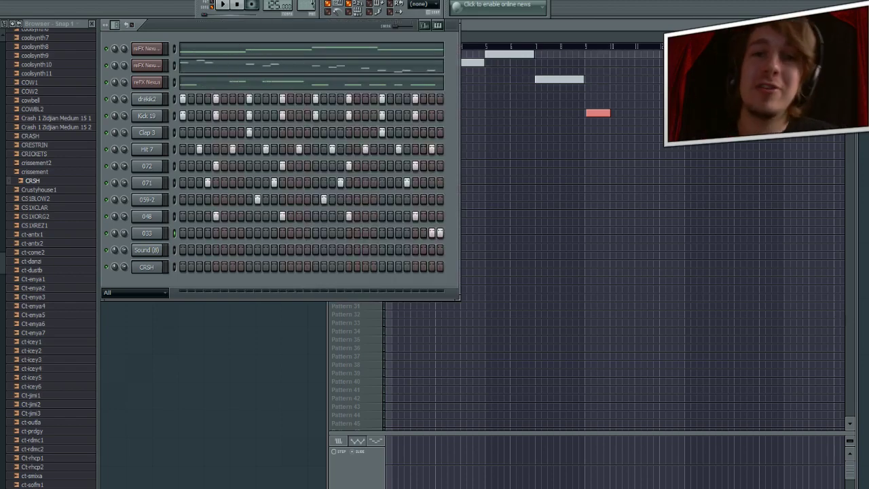